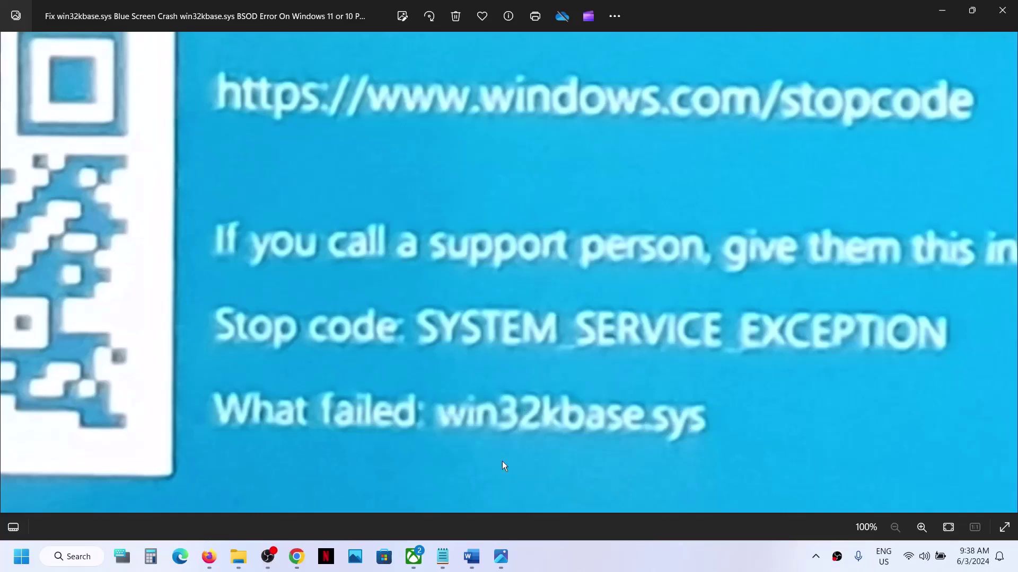
- Switch to Word and make the whole Easy anti-cheat instruction paragraph bold
{"action": "left_click", "coordinate": [472, 557]}
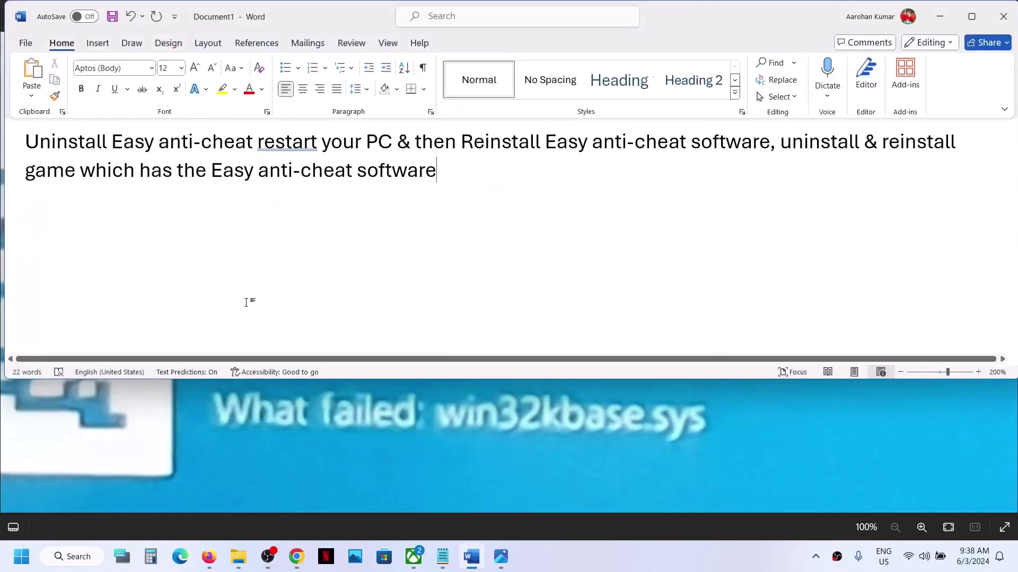
{"action": "left_click_drag", "start_coordinate": [23, 136], "coordinate": [475, 166]}
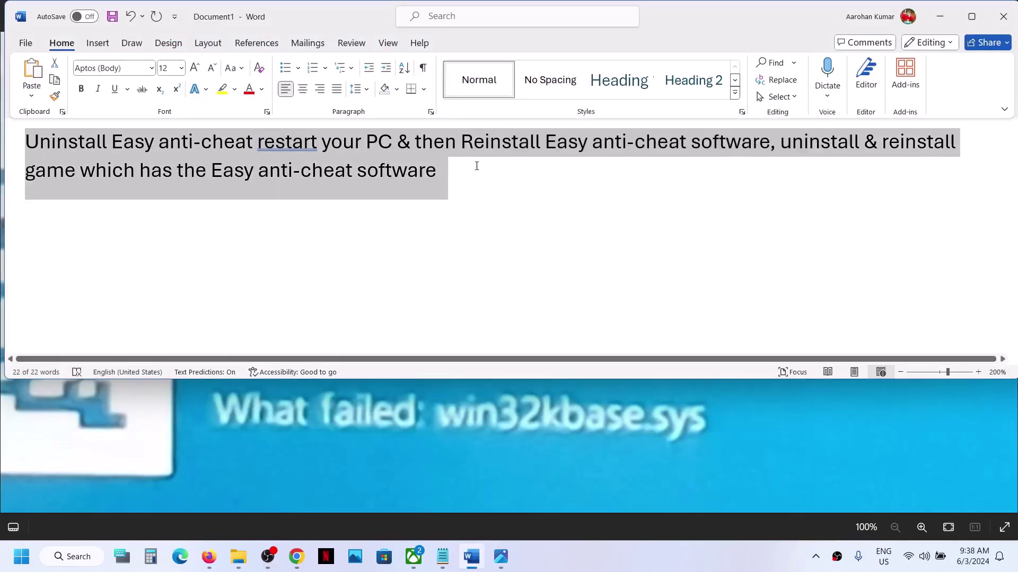
{"action": "key", "text": "ctrl+b"}
{"action": "left_click", "coordinate": [299, 170]}
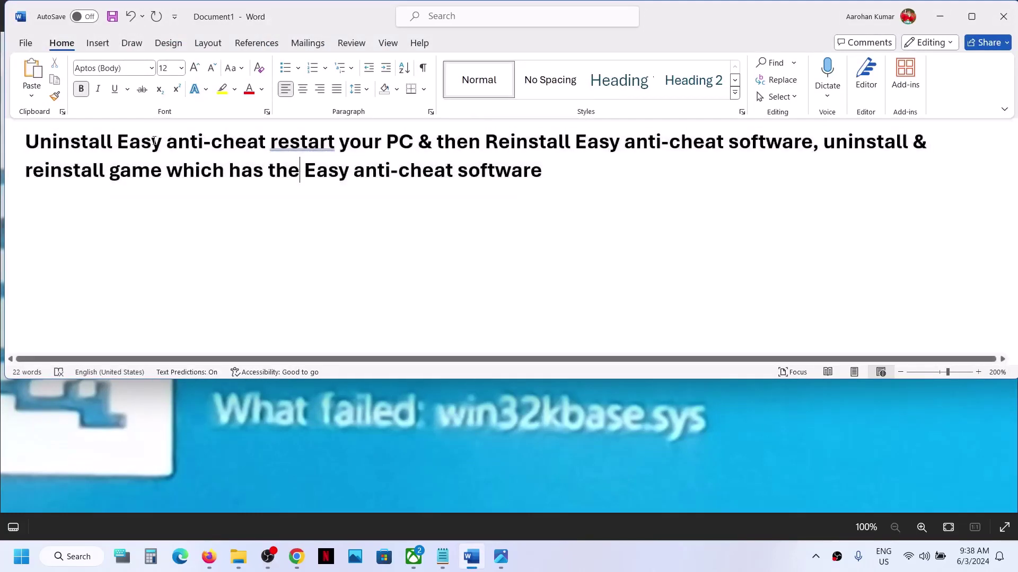
{"action": "left_click_drag", "start_coordinate": [153, 141], "coordinate": [352, 150]}
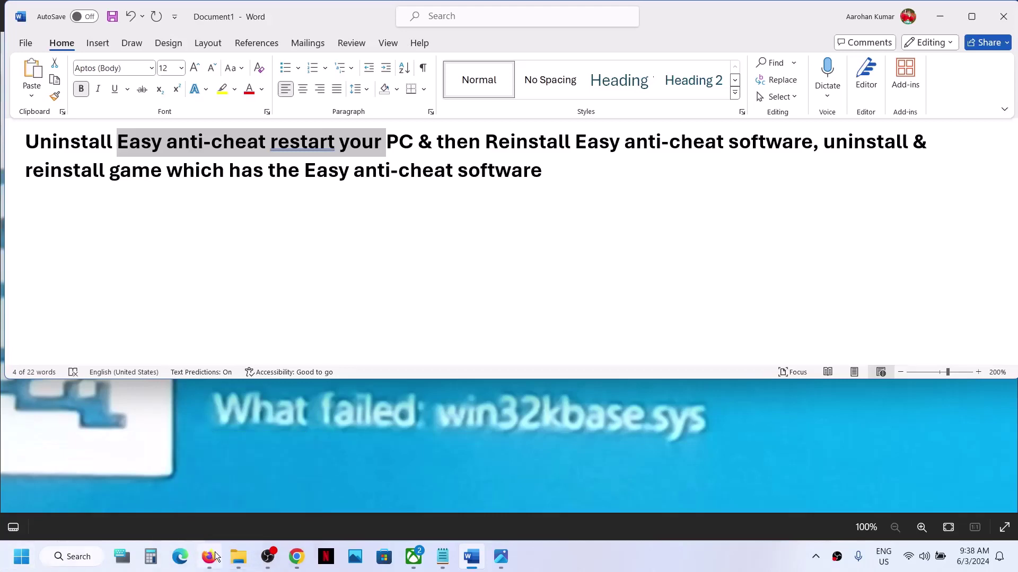
- Open a new File Explorer window and go to Program Files (x86) on the C: drive
{"action": "right_click", "coordinate": [239, 556]}
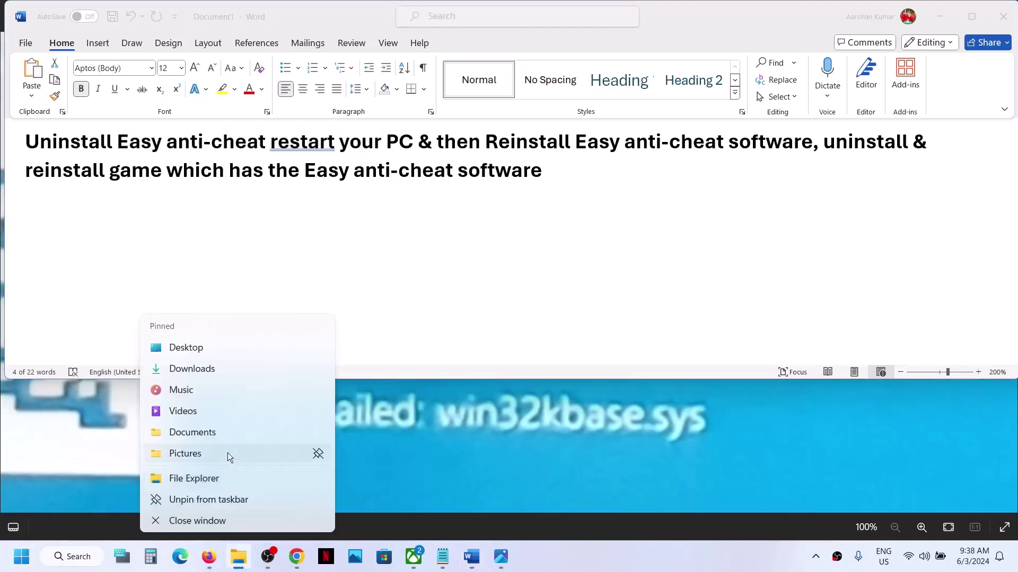
{"action": "left_click", "coordinate": [190, 479]}
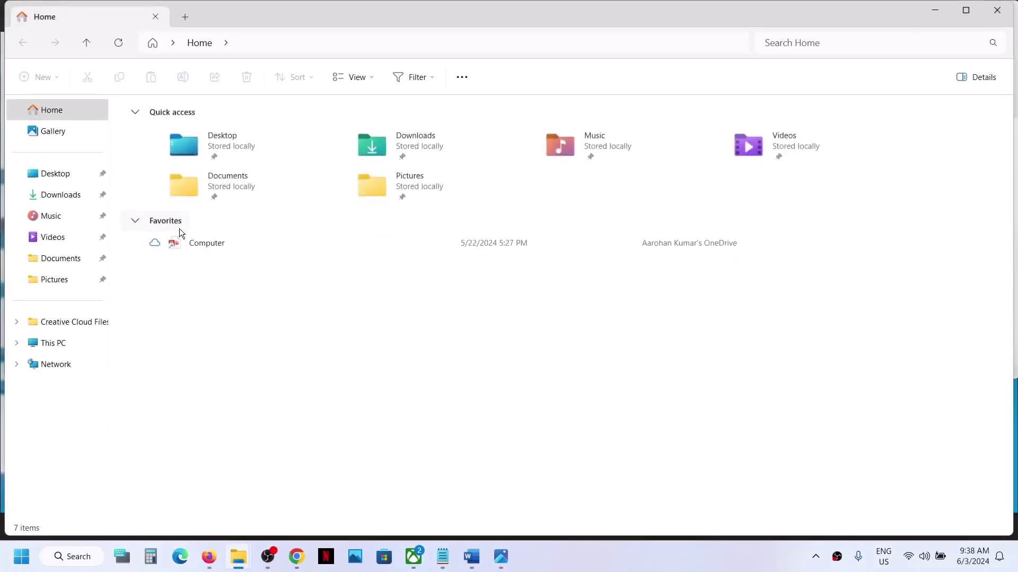
{"action": "left_click", "coordinate": [68, 342]}
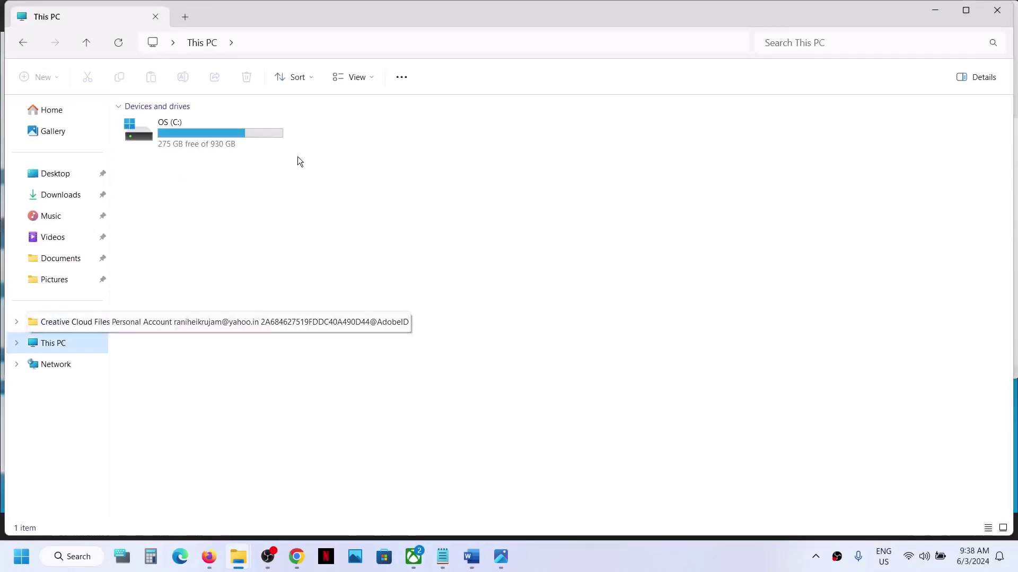
{"action": "double_click", "coordinate": [247, 133]}
{"action": "scroll", "coordinate": [197, 268], "scroll_direction": "down", "scroll_amount": 2}
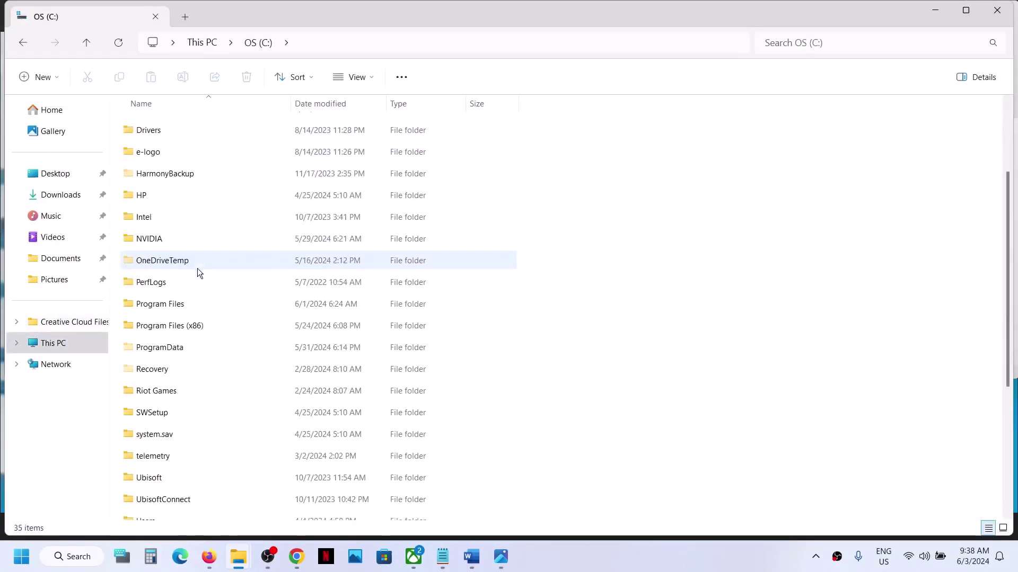
{"action": "left_click", "coordinate": [187, 325]}
{"action": "double_click", "coordinate": [187, 326]}
{"action": "scroll", "coordinate": [169, 335], "scroll_direction": "down", "scroll_amount": 1}
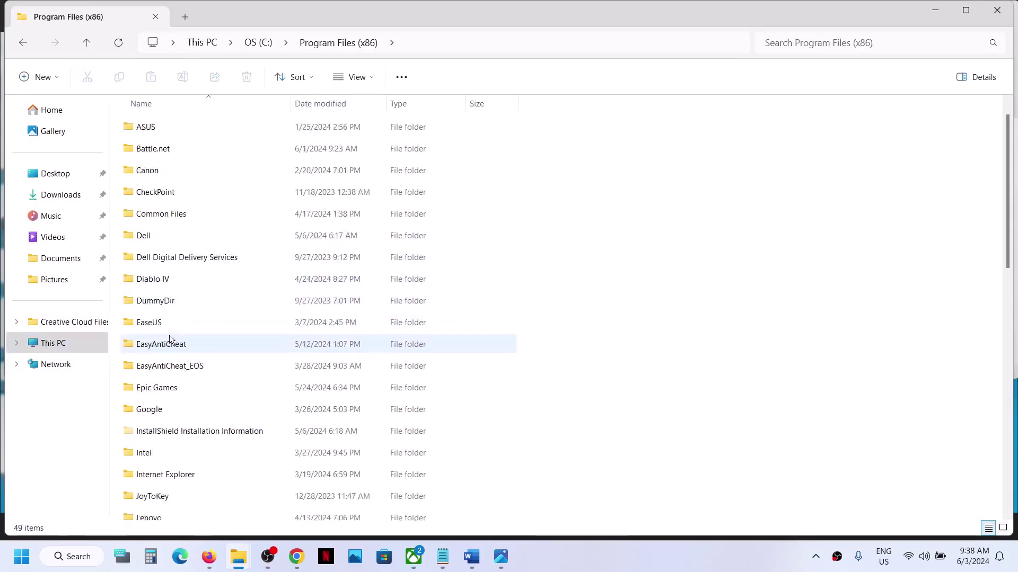
- Open the EasyAntiCheat folder and run the EasyAntiCheat application with permission granted
{"action": "left_click", "coordinate": [175, 307]}
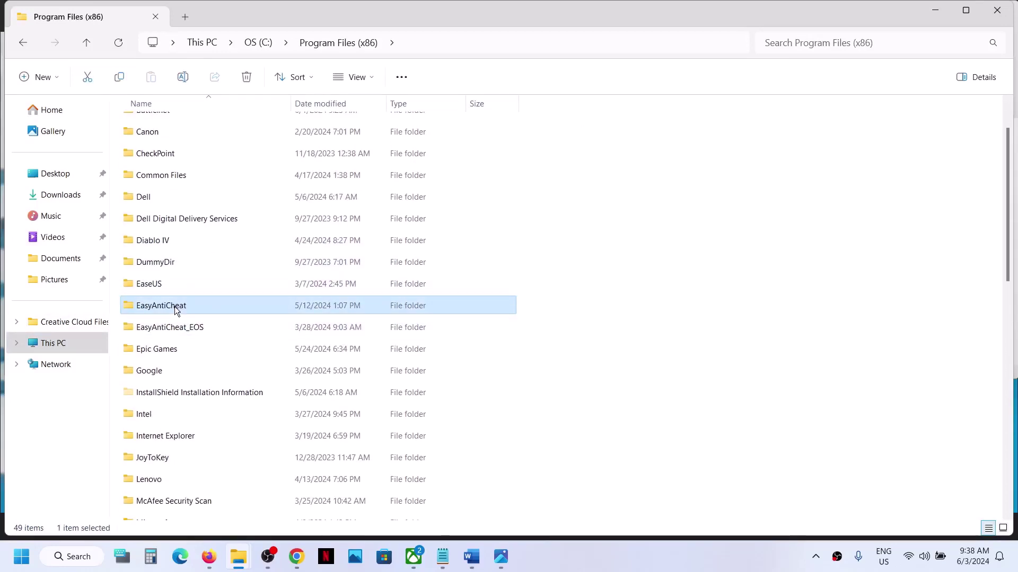
{"action": "left_click", "coordinate": [175, 306]}
{"action": "key", "text": "Return"}
{"action": "key", "text": "Return"}
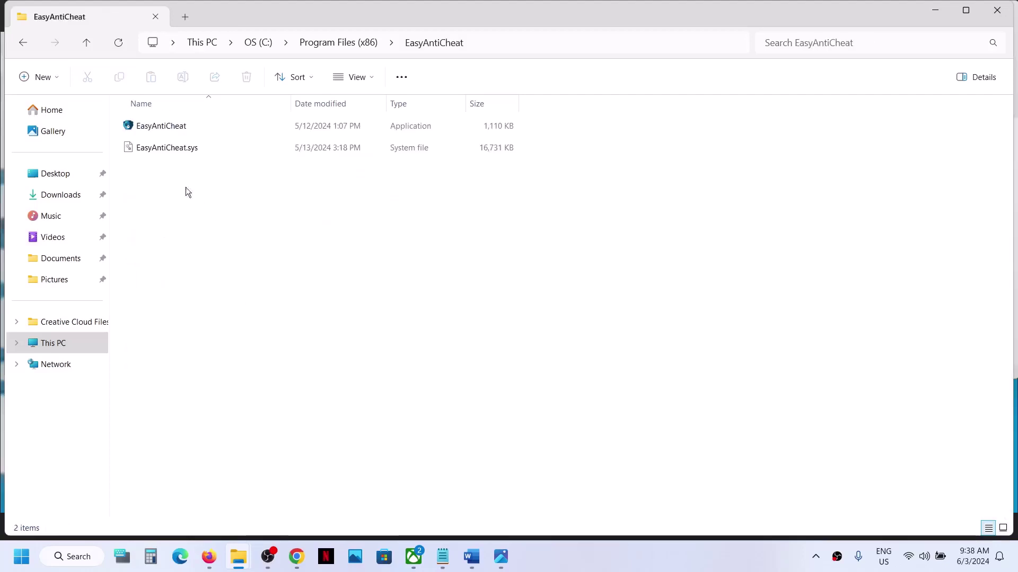
{"action": "double_click", "coordinate": [162, 127]}
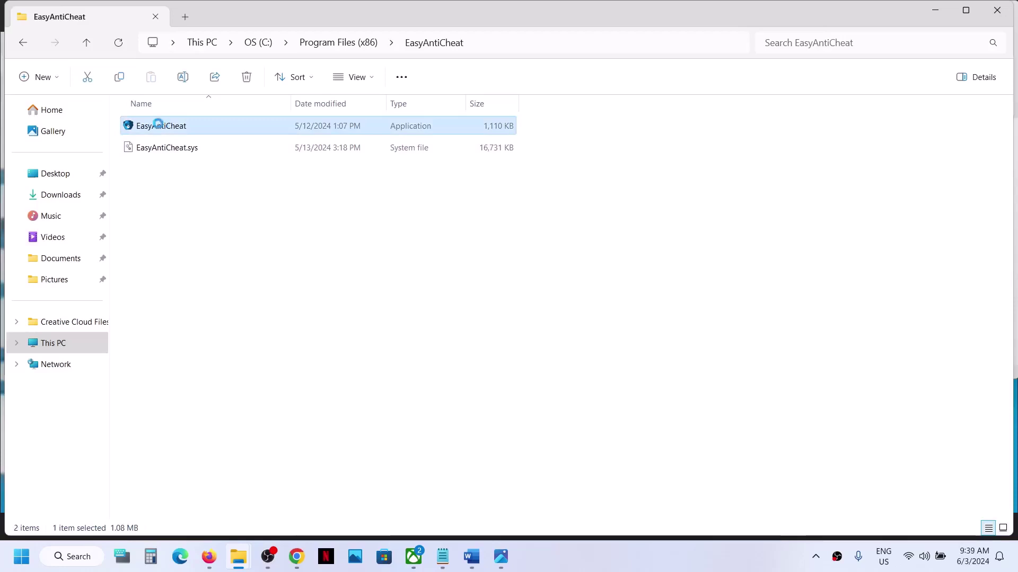
{"action": "left_click", "coordinate": [412, 386]}
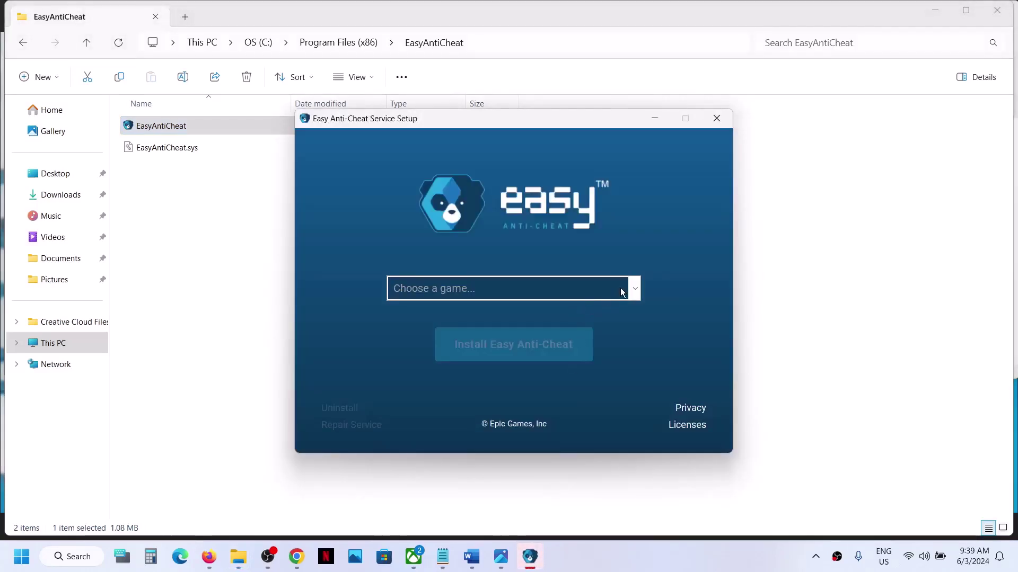
- Choose Game 271 in the Easy Anti-Cheat setup and run Repair Service for it
{"action": "left_click", "coordinate": [632, 295]}
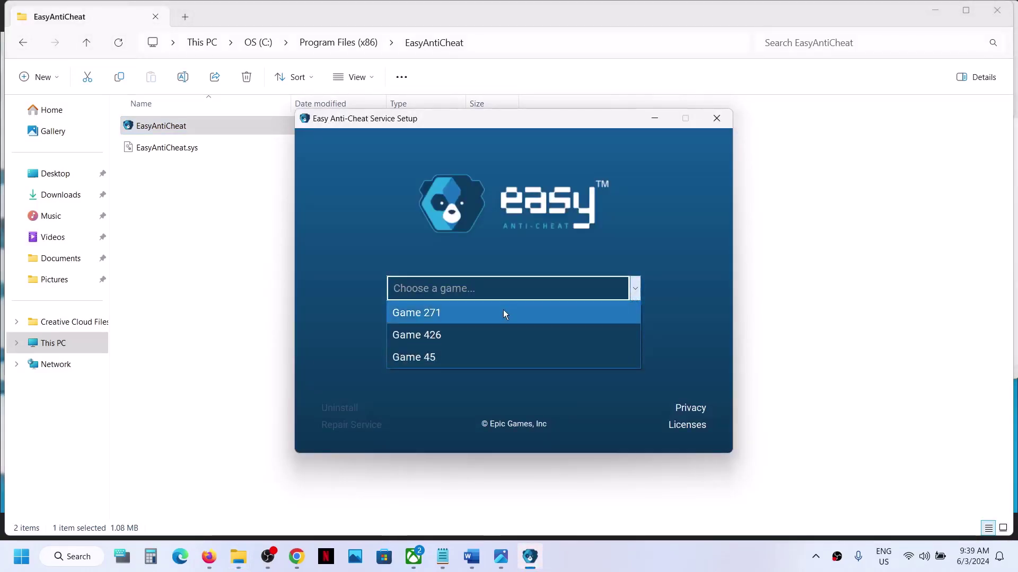
{"action": "left_click", "coordinate": [503, 309]}
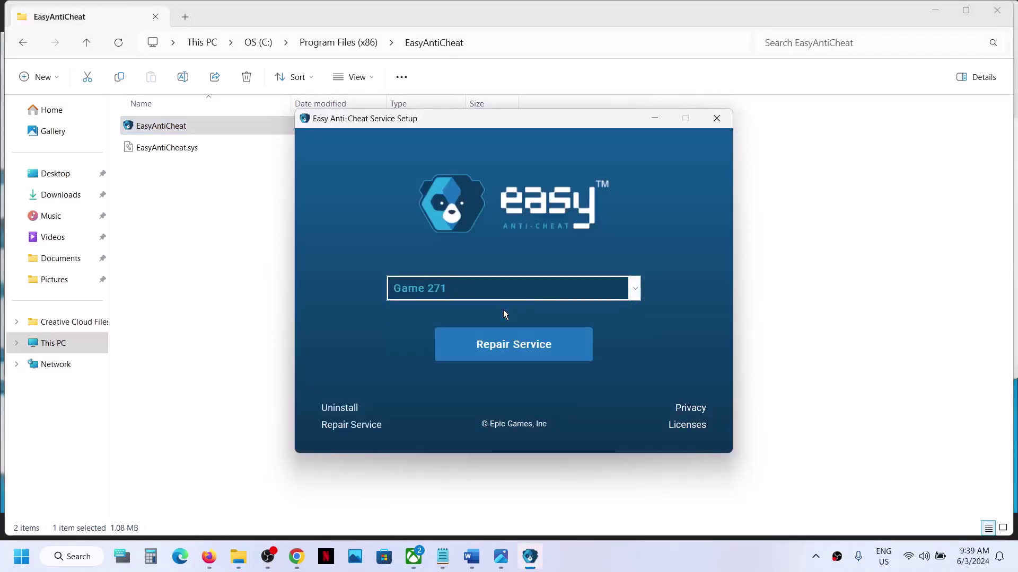
{"action": "left_click", "coordinate": [497, 347]}
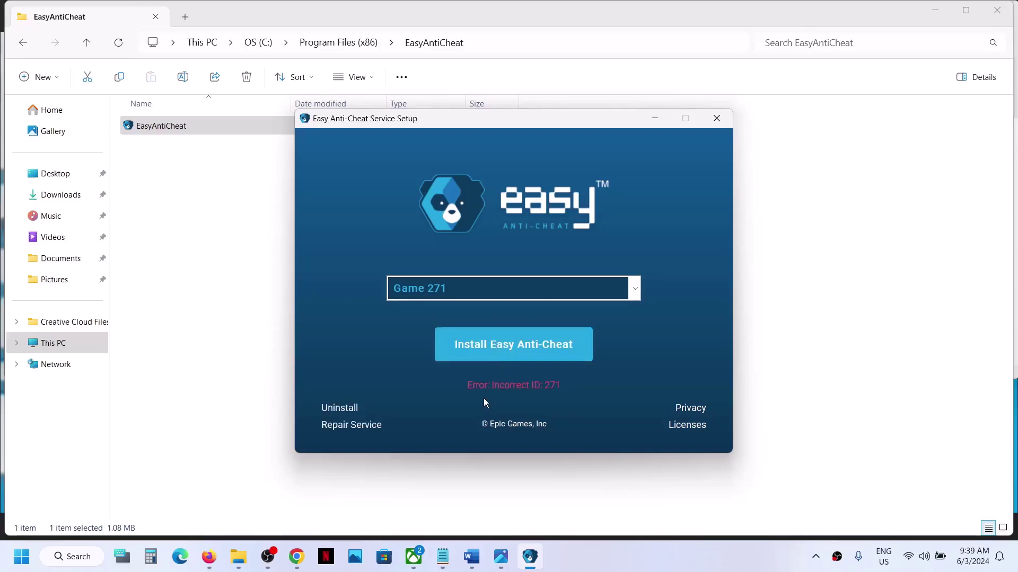
- Reselect Game 271 and try again to repair the service and install Easy Anti-Cheat
{"action": "left_click", "coordinate": [432, 300]}
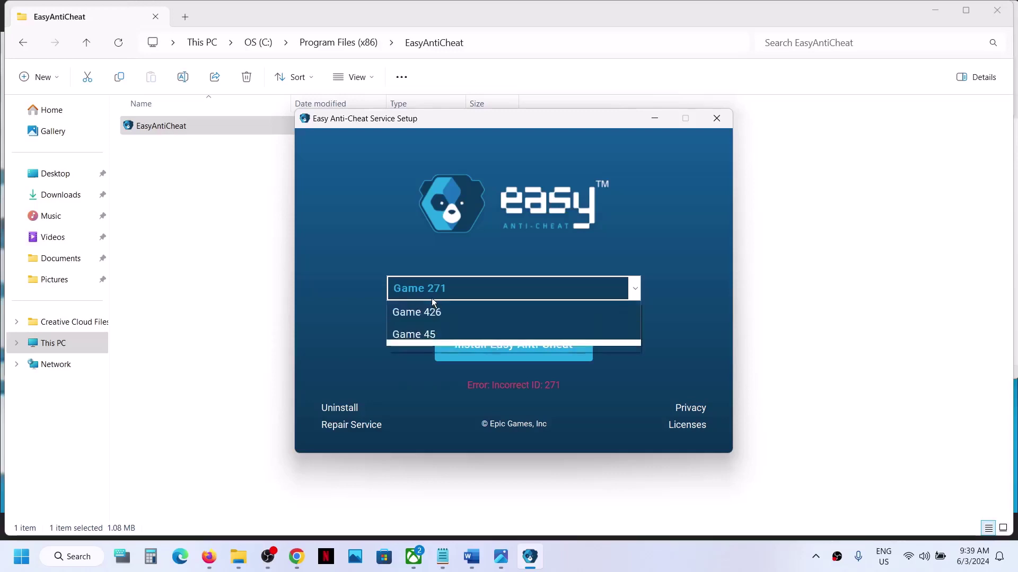
{"action": "left_click", "coordinate": [428, 309]}
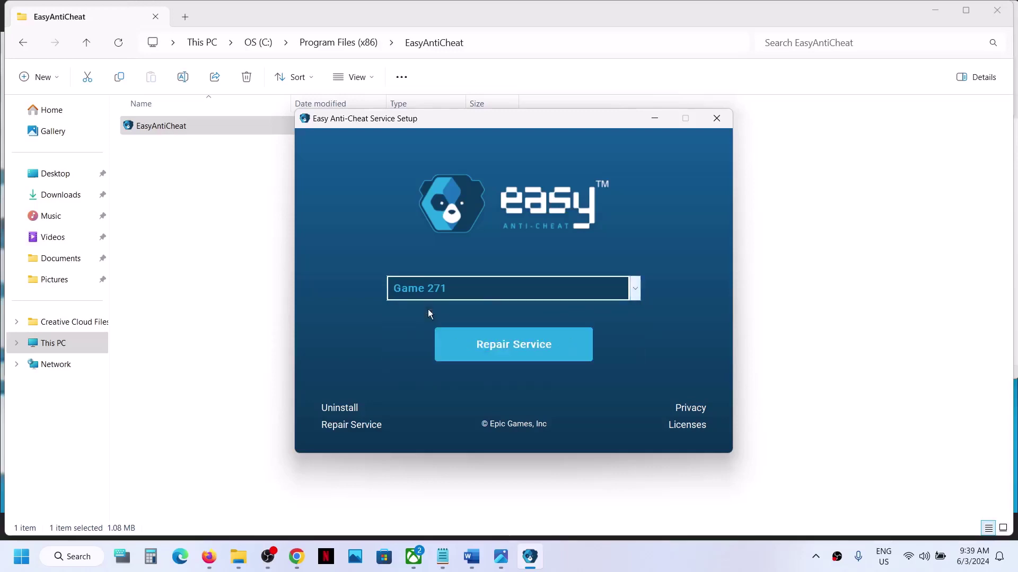
{"action": "left_click", "coordinate": [490, 345]}
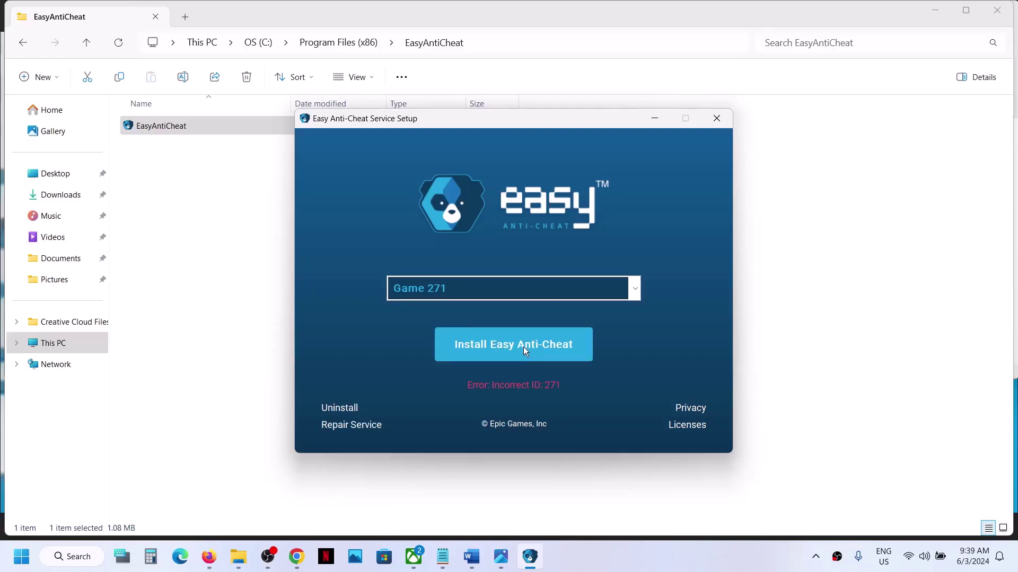
{"action": "left_click", "coordinate": [523, 346]}
- Uninstall Easy Anti-Cheat for Game 271 and try to install it again
{"action": "left_click", "coordinate": [337, 409]}
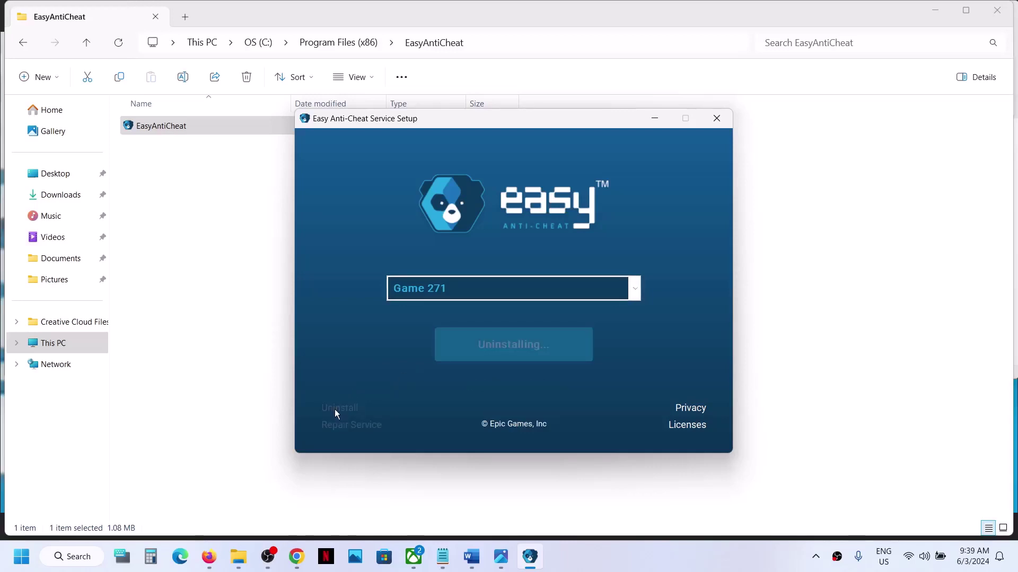
{"action": "left_click", "coordinate": [532, 343]}
- Choose Game 426 in the setup and run Repair Service for it
{"action": "left_click", "coordinate": [475, 287]}
{"action": "left_click", "coordinate": [431, 339]}
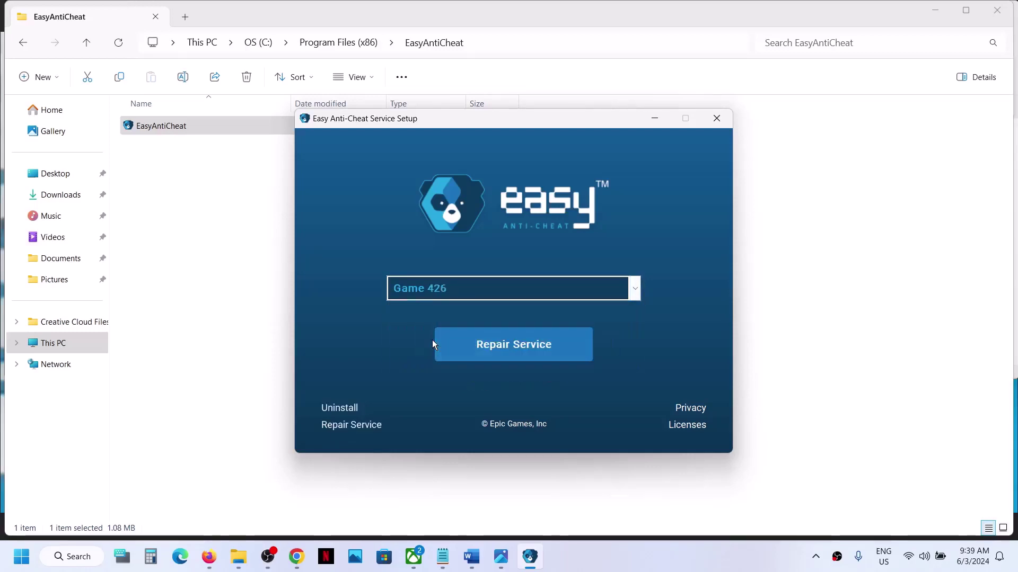
{"action": "left_click", "coordinate": [526, 354]}
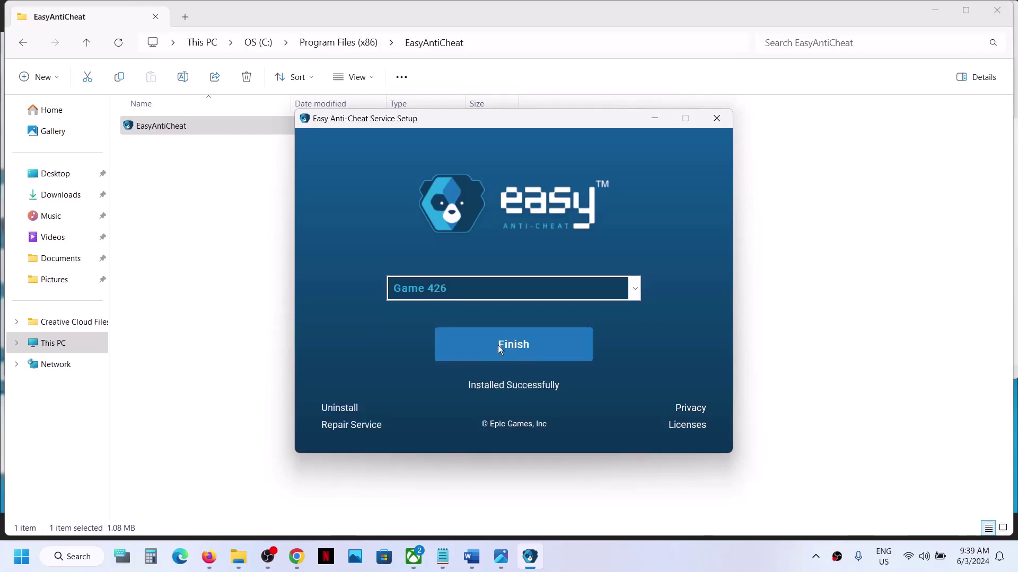
- Uninstall and reinstall Easy Anti-Cheat for Game 426, finishing the setup
{"action": "left_click", "coordinate": [430, 290]}
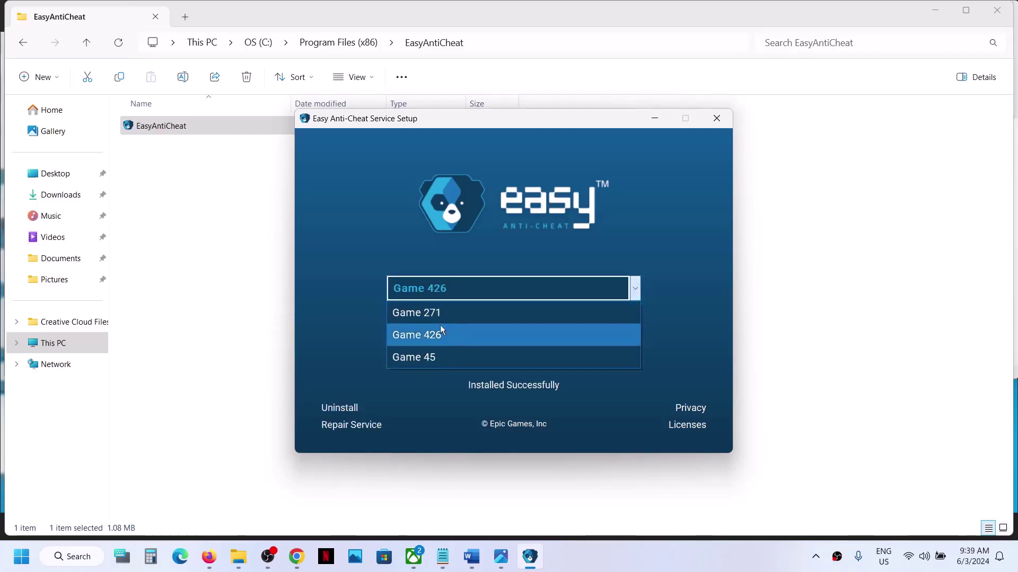
{"action": "left_click", "coordinate": [428, 334]}
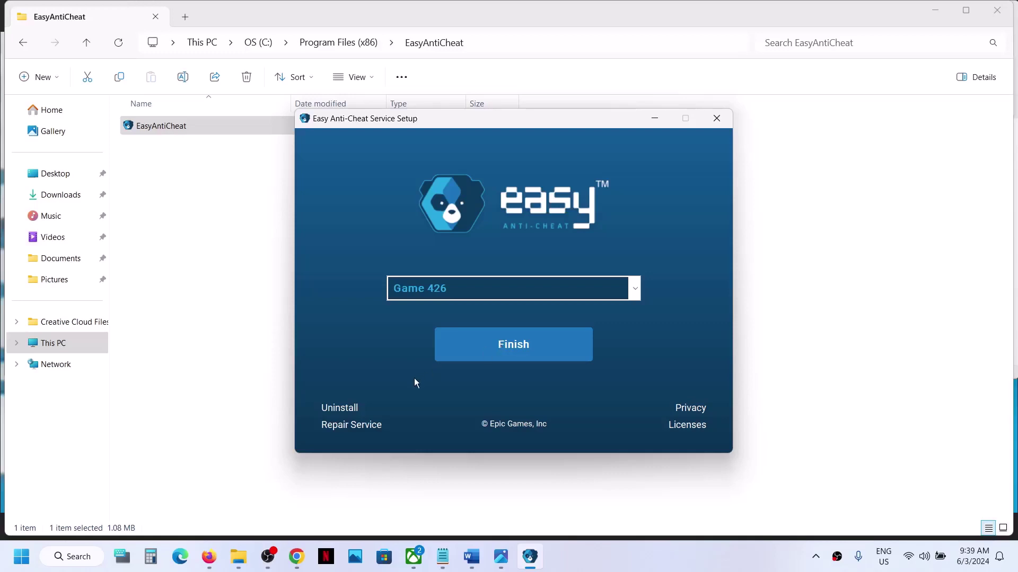
{"action": "left_click", "coordinate": [465, 295]}
{"action": "left_click", "coordinate": [430, 341]}
{"action": "left_click", "coordinate": [349, 408]}
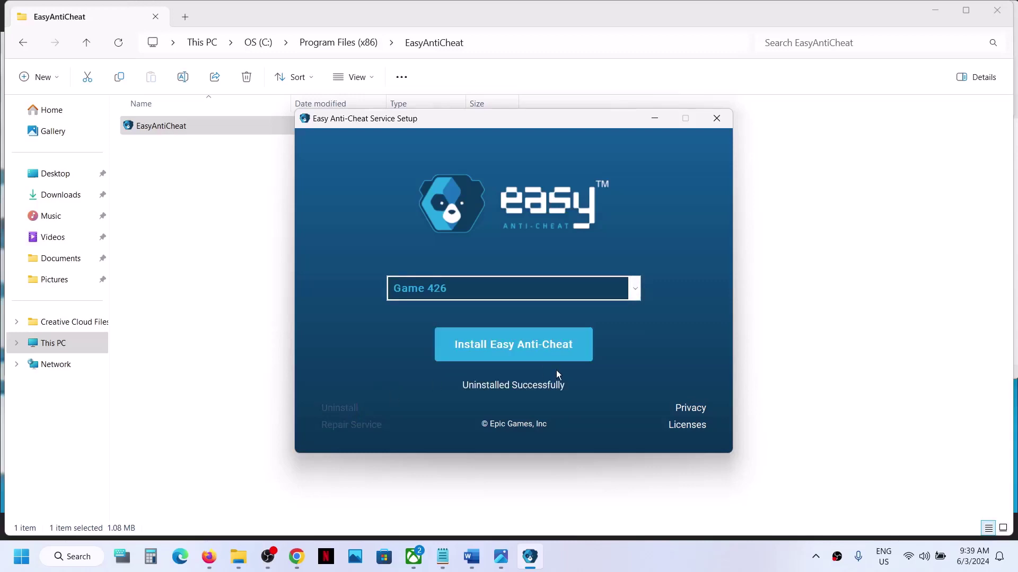
{"action": "left_click", "coordinate": [539, 349]}
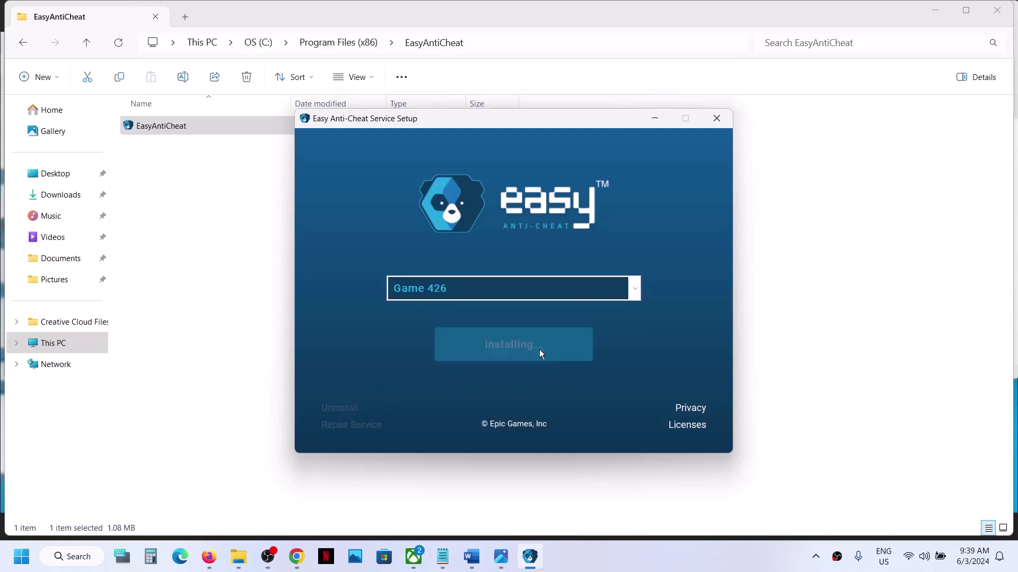
{"action": "left_click", "coordinate": [539, 348]}
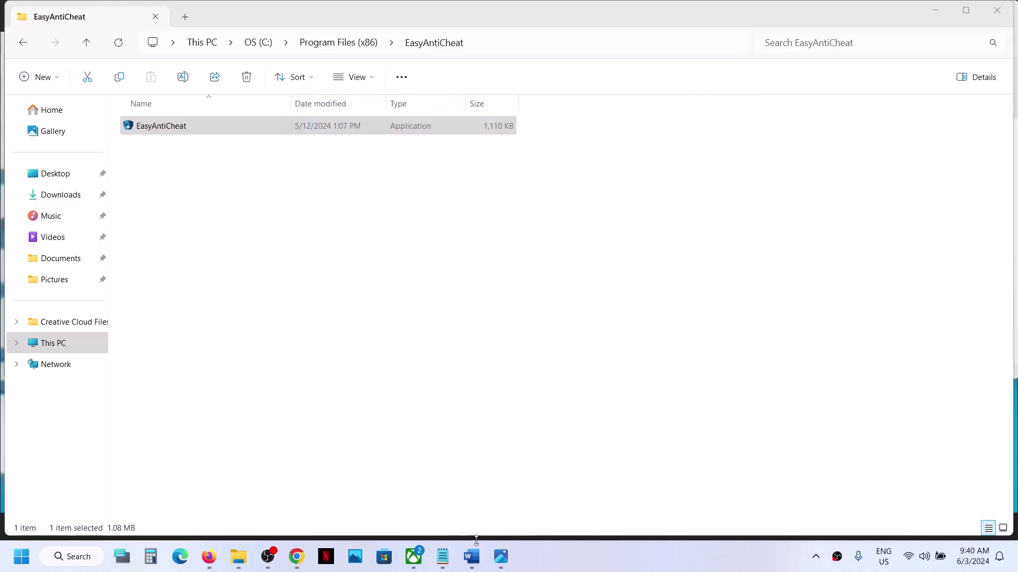
- Switch to the Word note and review the instructions on reinstalling Easy anti-cheat and the game that uses it, before switching to Photos
{"action": "left_click", "coordinate": [471, 558]}
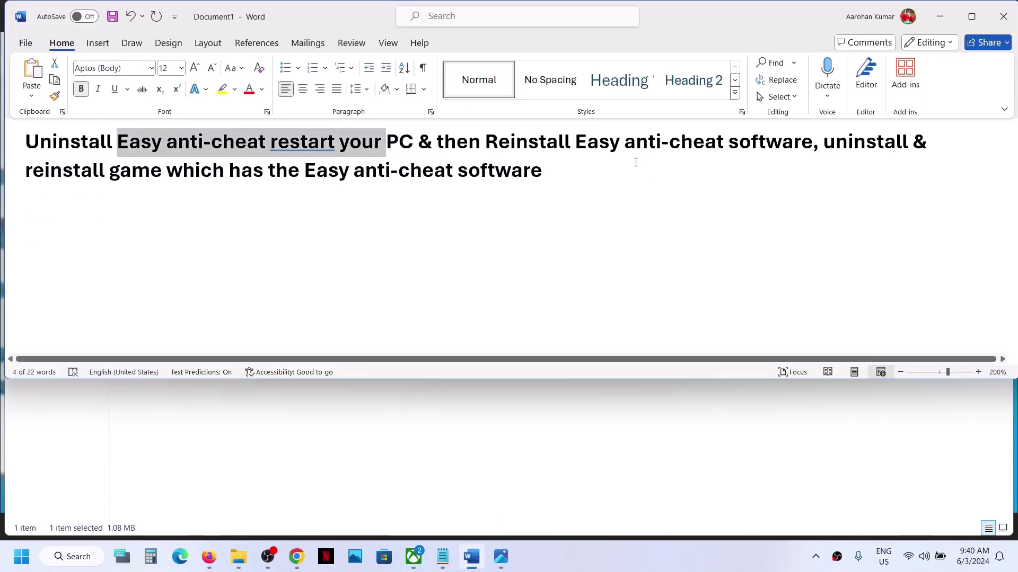
{"action": "left_click_drag", "start_coordinate": [825, 148], "coordinate": [554, 181]}
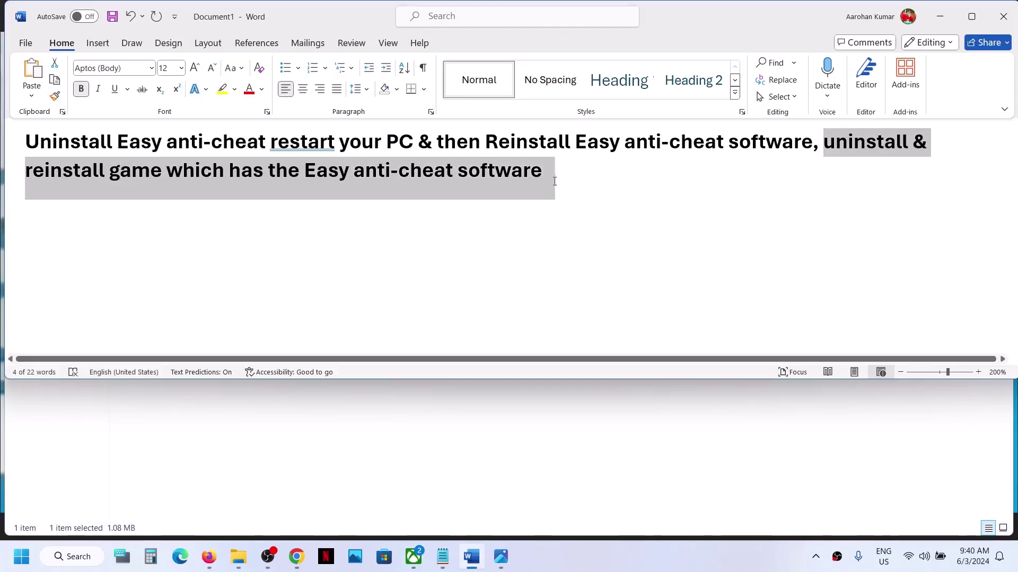
{"action": "left_click_drag", "start_coordinate": [555, 181], "coordinate": [554, 182]}
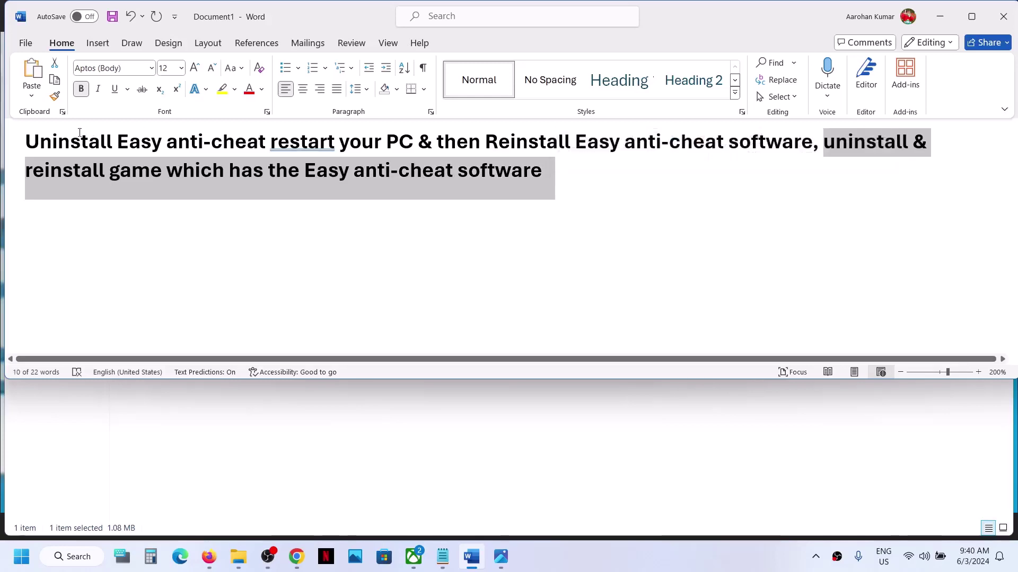
{"action": "left_click_drag", "start_coordinate": [26, 148], "coordinate": [495, 167]}
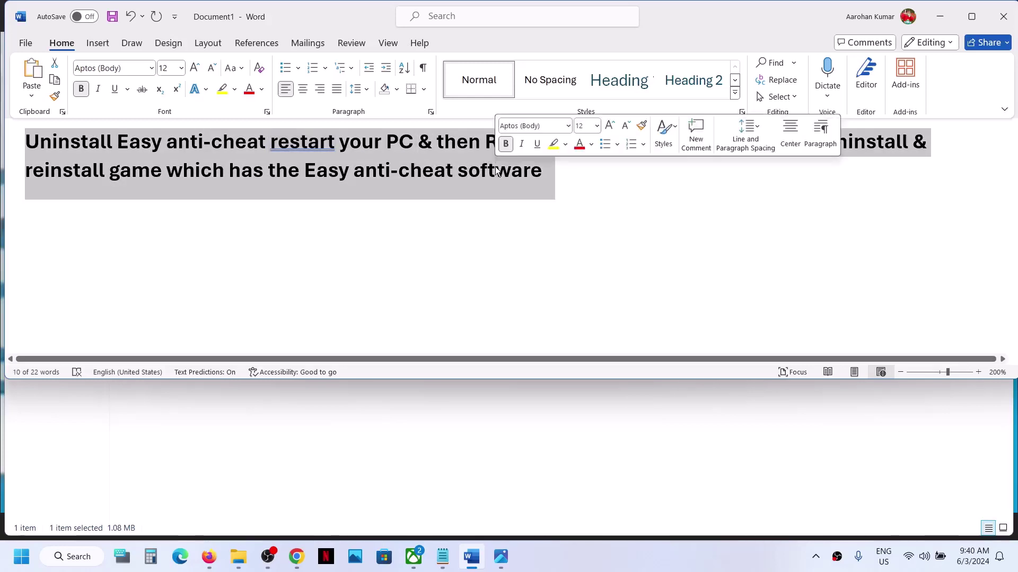
{"action": "left_click", "coordinate": [495, 167]}
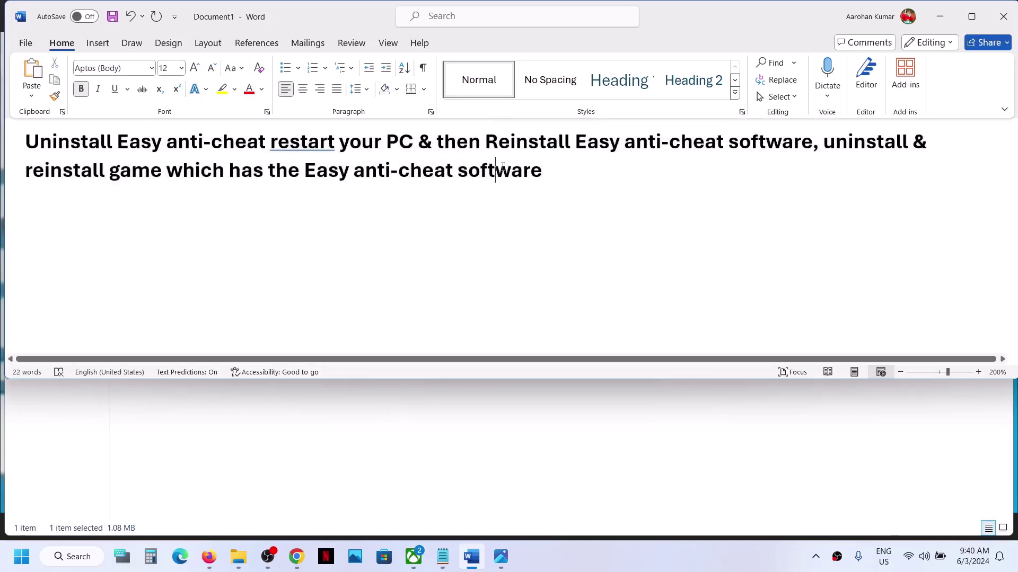
{"action": "left_click_drag", "start_coordinate": [823, 148], "coordinate": [567, 173]}
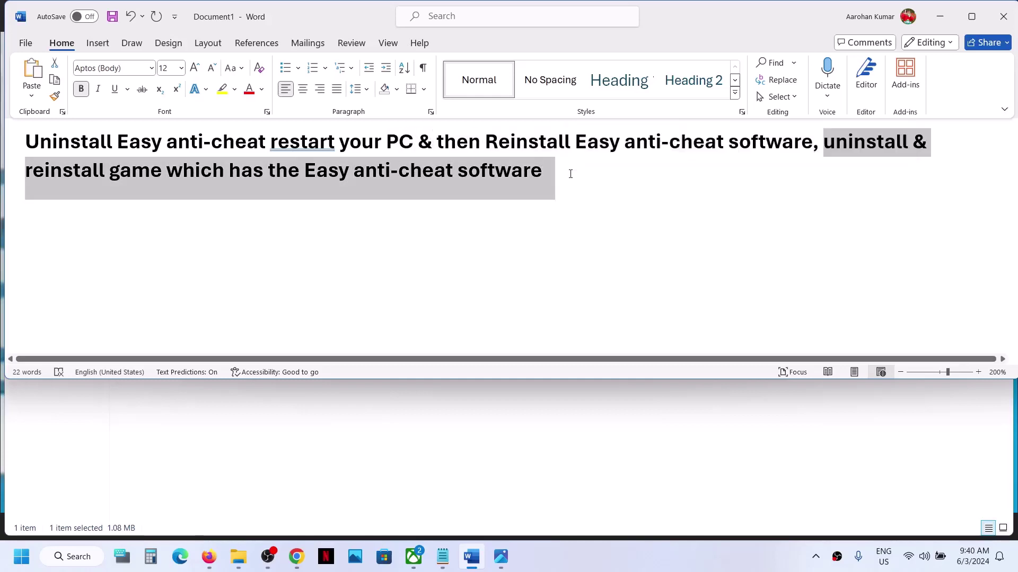
{"action": "left_click", "coordinate": [570, 174]}
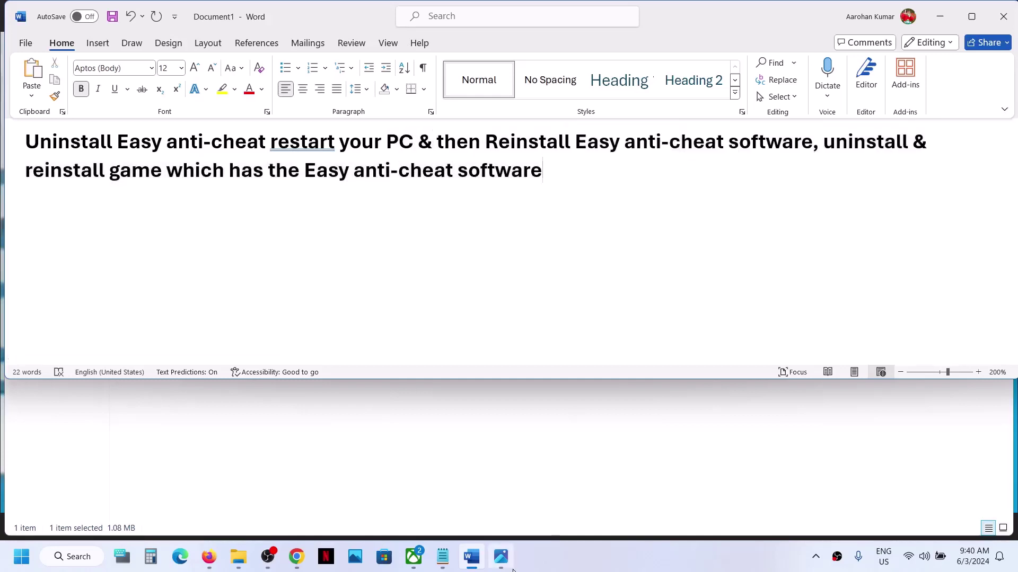
{"action": "left_click", "coordinate": [501, 556]}
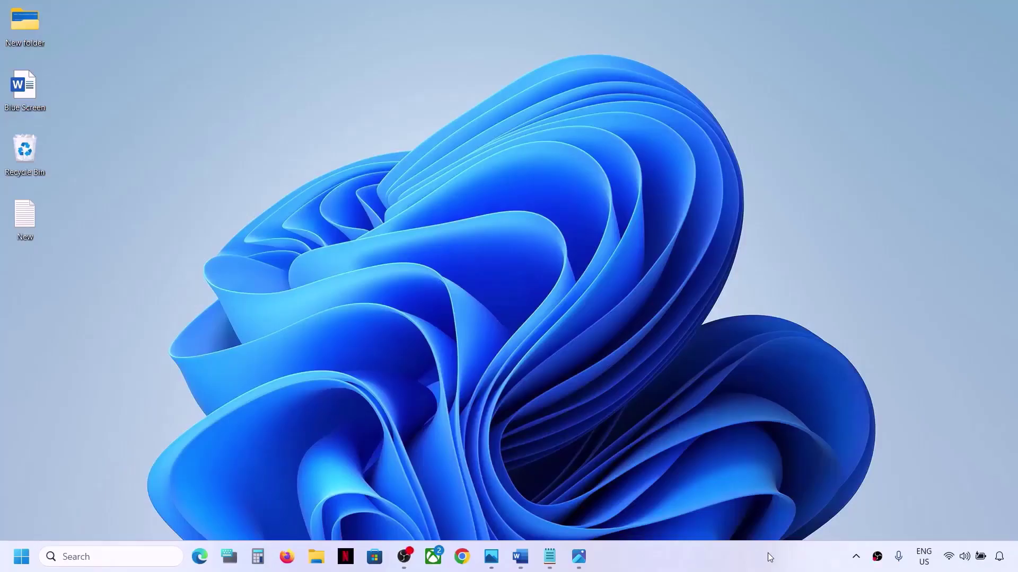
- Minimize the Blue Screen note and check for new updates on the Windows Update page of Settings
{"action": "left_click", "coordinate": [521, 558]}
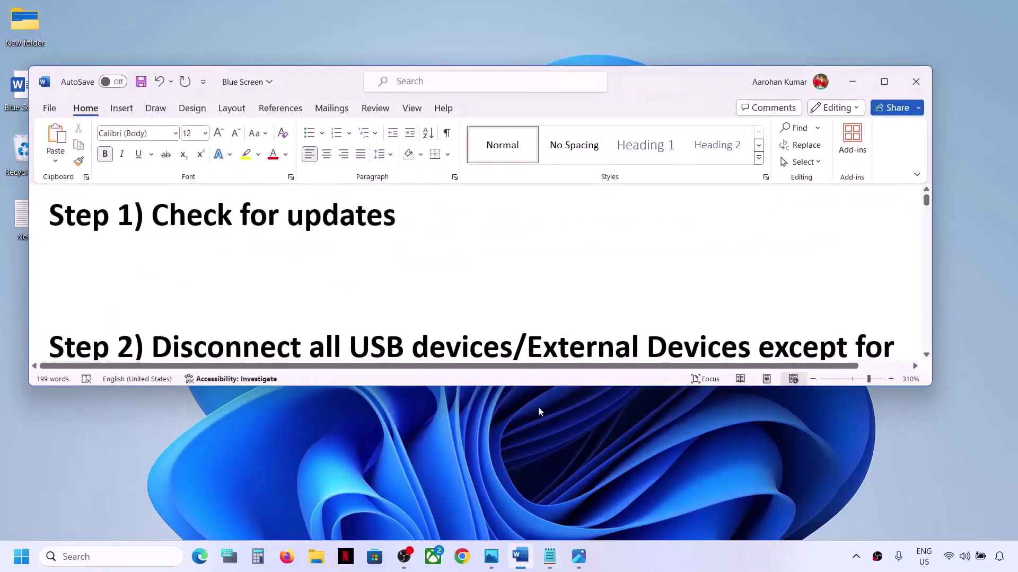
{"action": "left_click", "coordinate": [852, 81]}
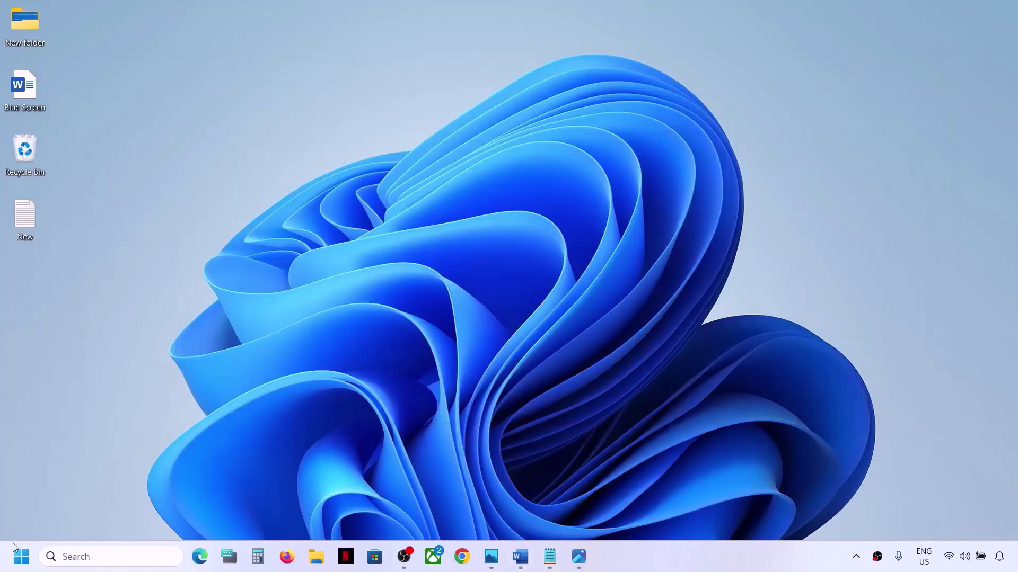
{"action": "left_click", "coordinate": [22, 557]}
{"action": "left_click", "coordinate": [252, 221]}
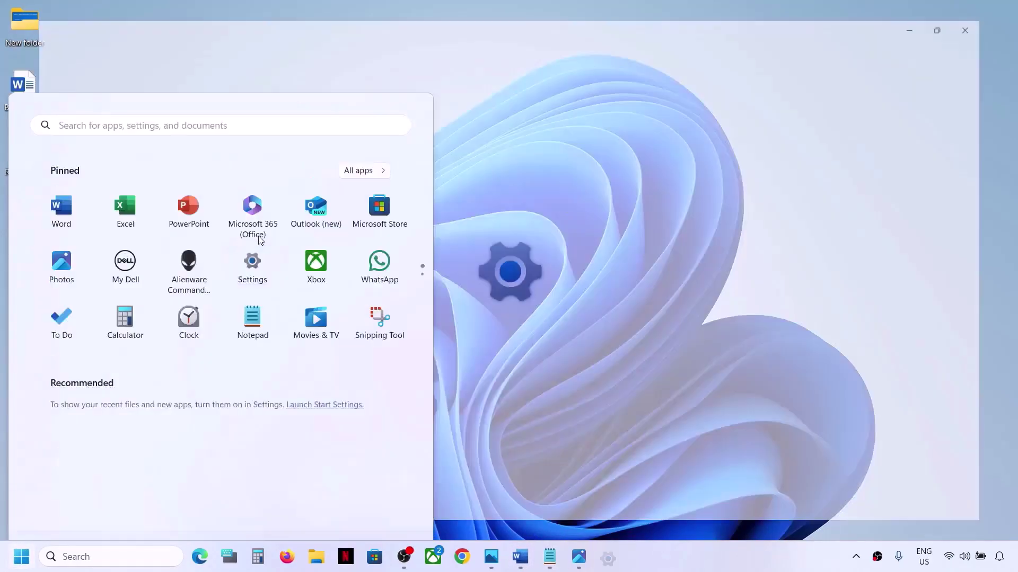
{"action": "left_click", "coordinate": [77, 433]}
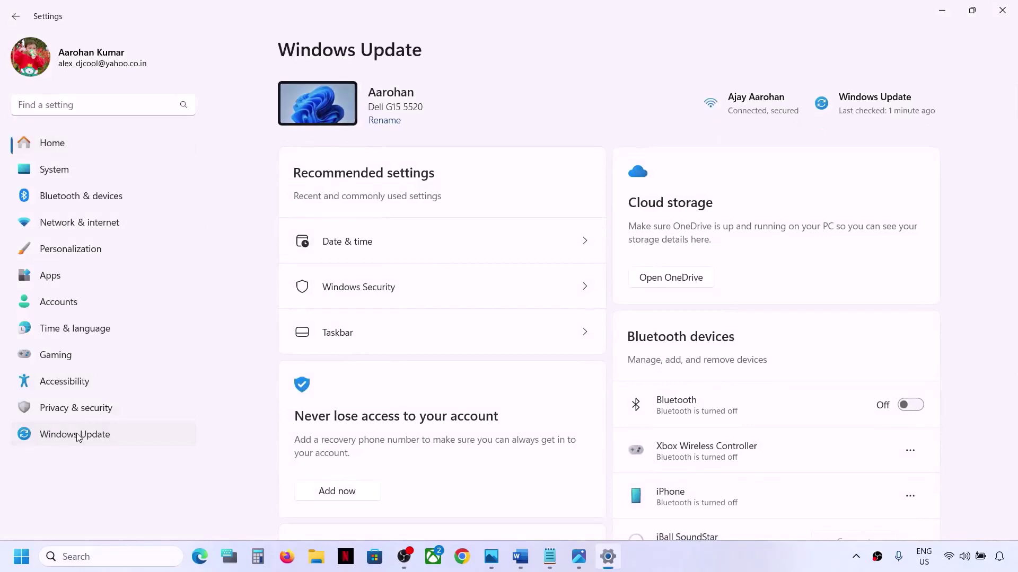
{"action": "left_click", "coordinate": [900, 117]}
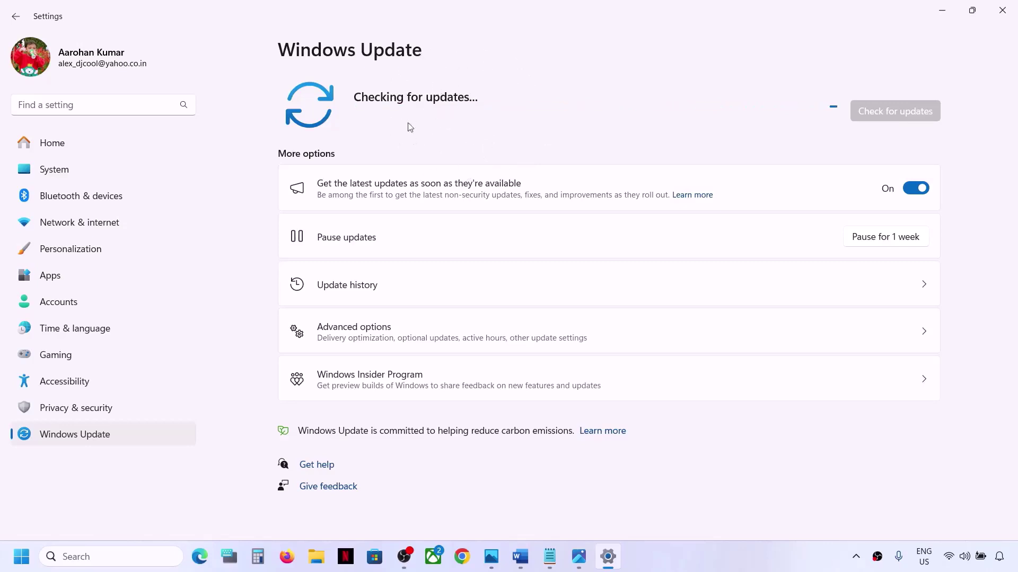
- View the computer's power options and dismiss them without choosing one
{"action": "key", "text": "super"}
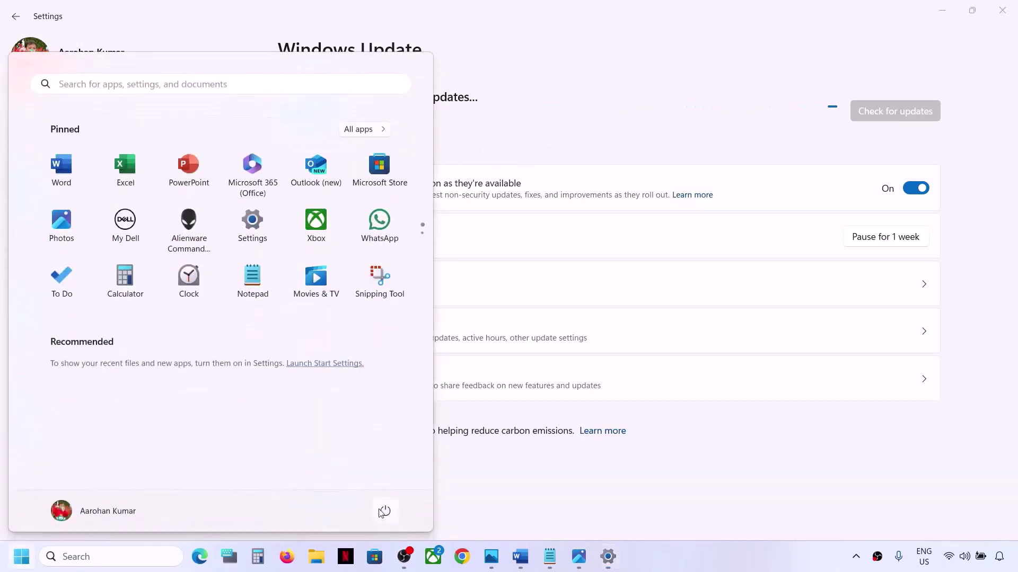
{"action": "left_click", "coordinate": [383, 511]}
{"action": "key", "text": "Escape"}
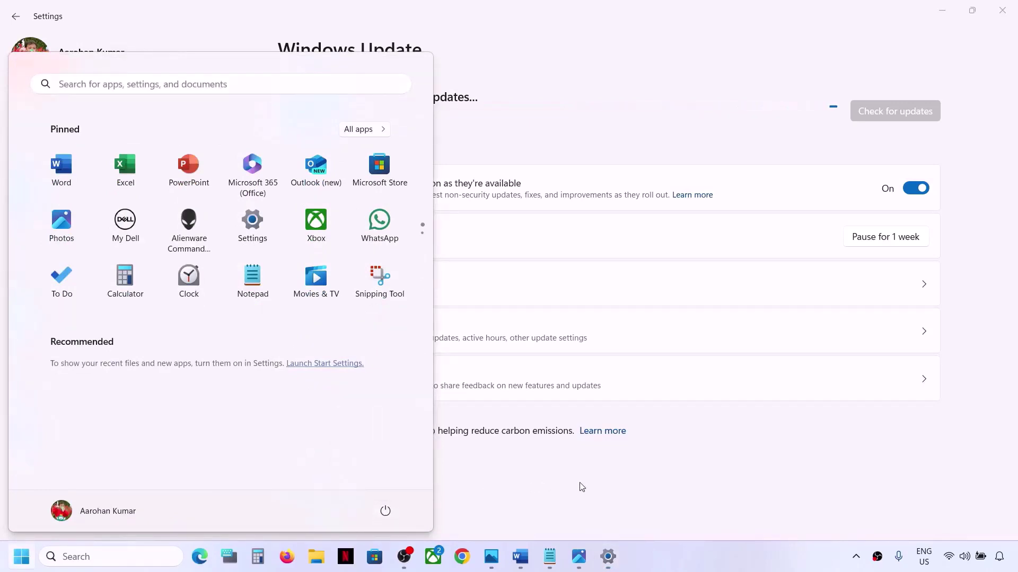
{"action": "key", "text": "Escape"}
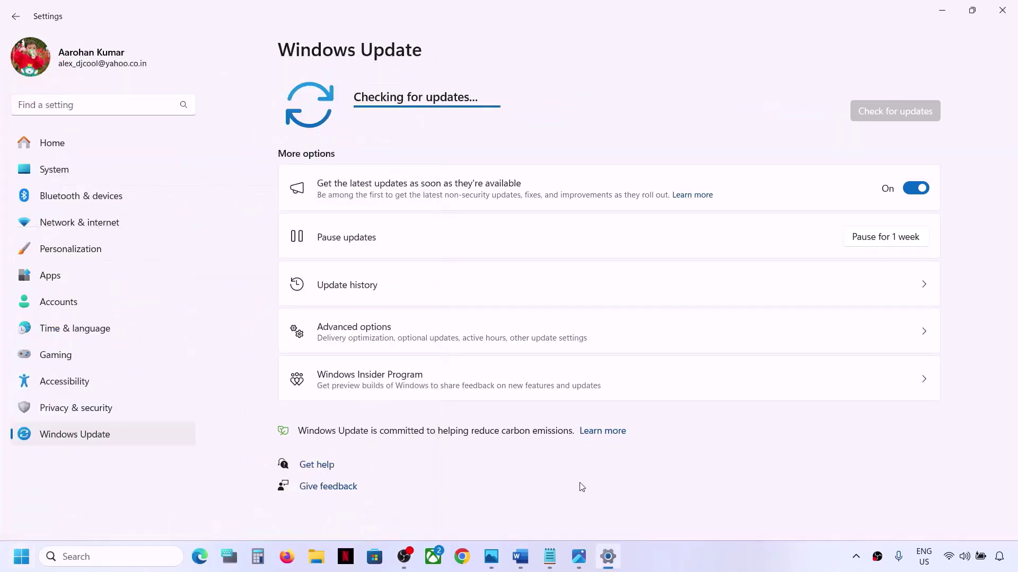
- Switch to the Blue Screen note in Word, maximize it, and review Step 2 on disconnecting external devices and closing third-party apps
{"action": "left_click", "coordinate": [520, 557]}
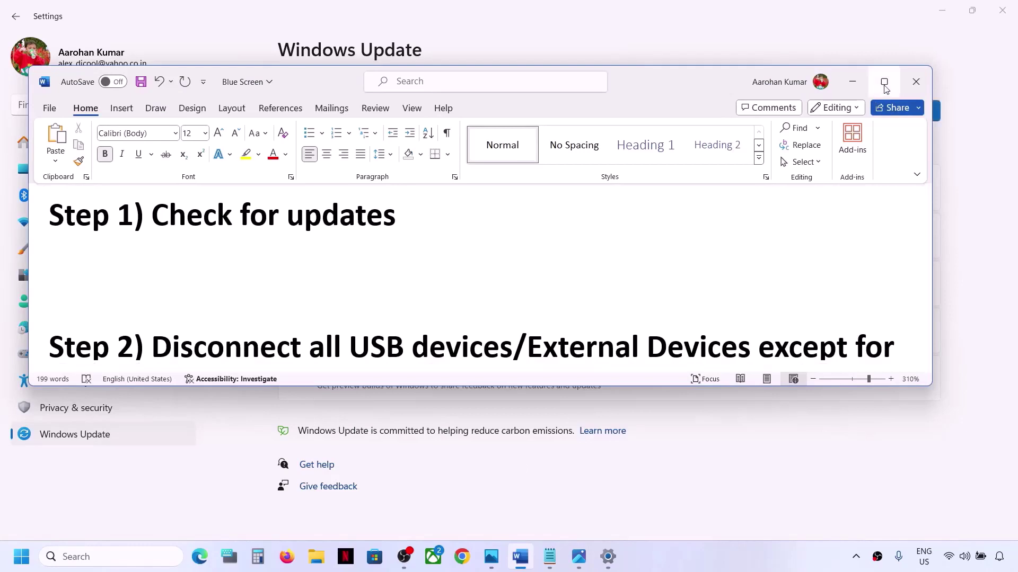
{"action": "left_click", "coordinate": [884, 82]}
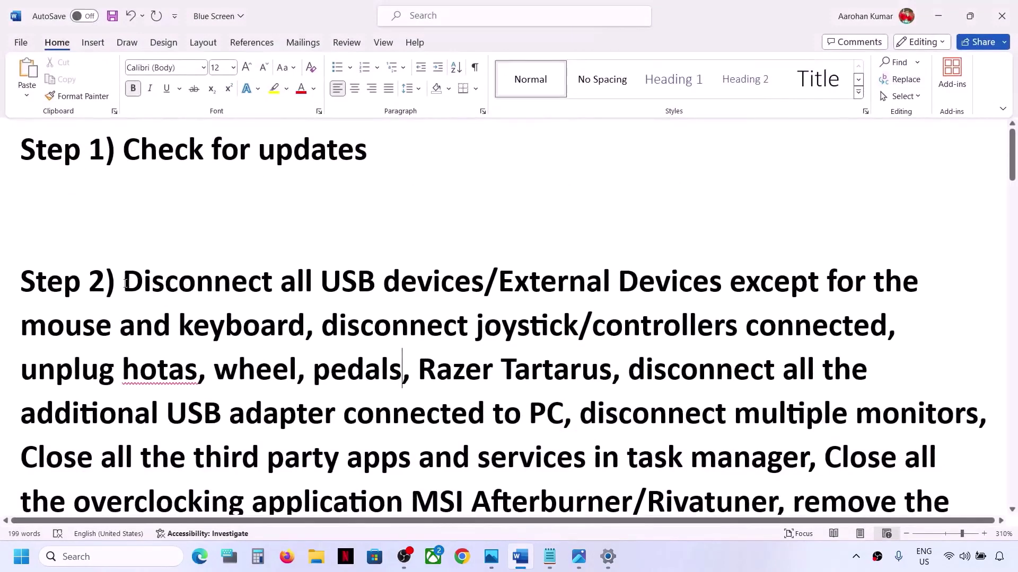
{"action": "left_click_drag", "start_coordinate": [125, 284], "coordinate": [283, 329]}
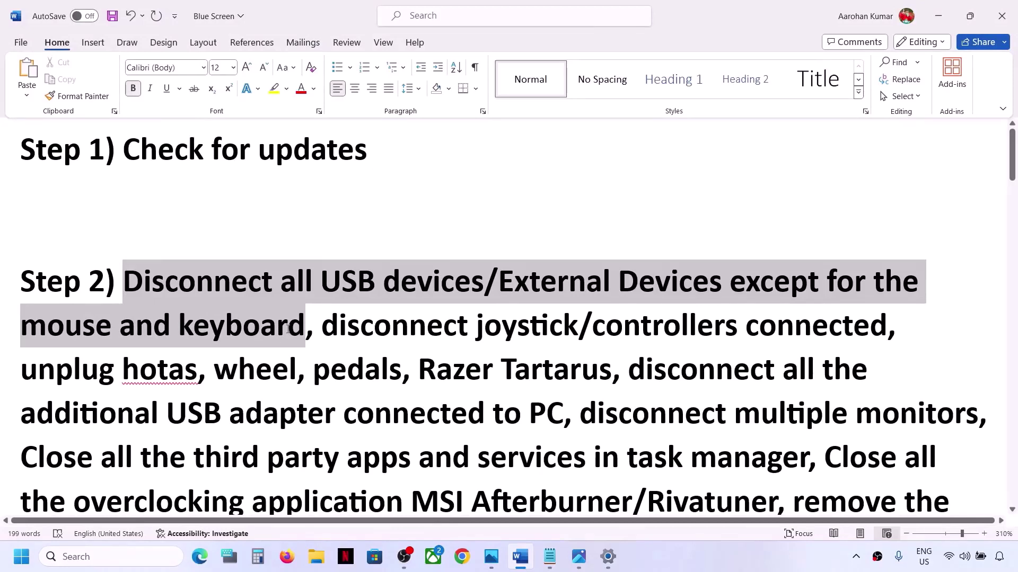
{"action": "left_click", "coordinate": [242, 333]}
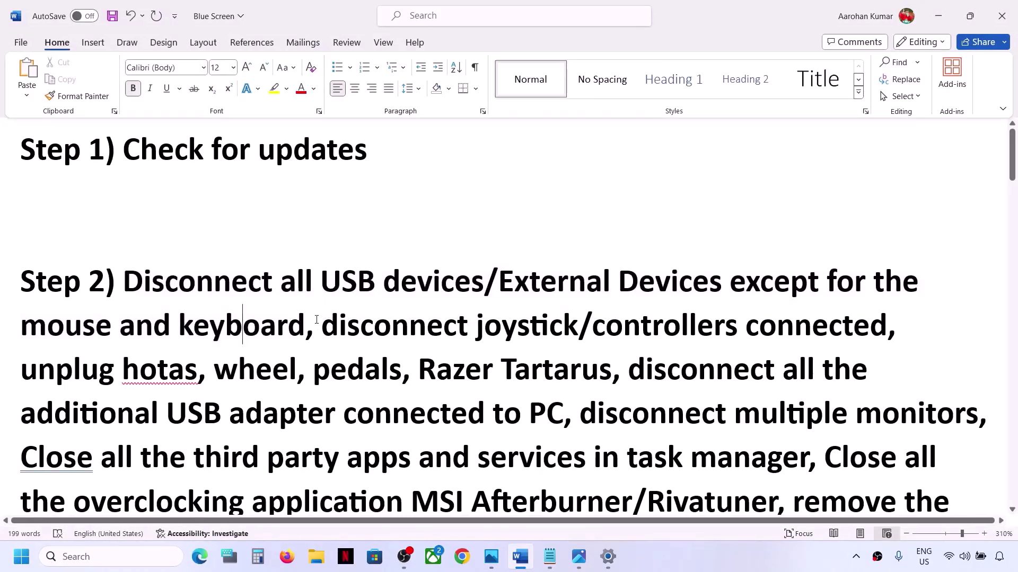
{"action": "left_click_drag", "start_coordinate": [321, 326], "coordinate": [808, 333]}
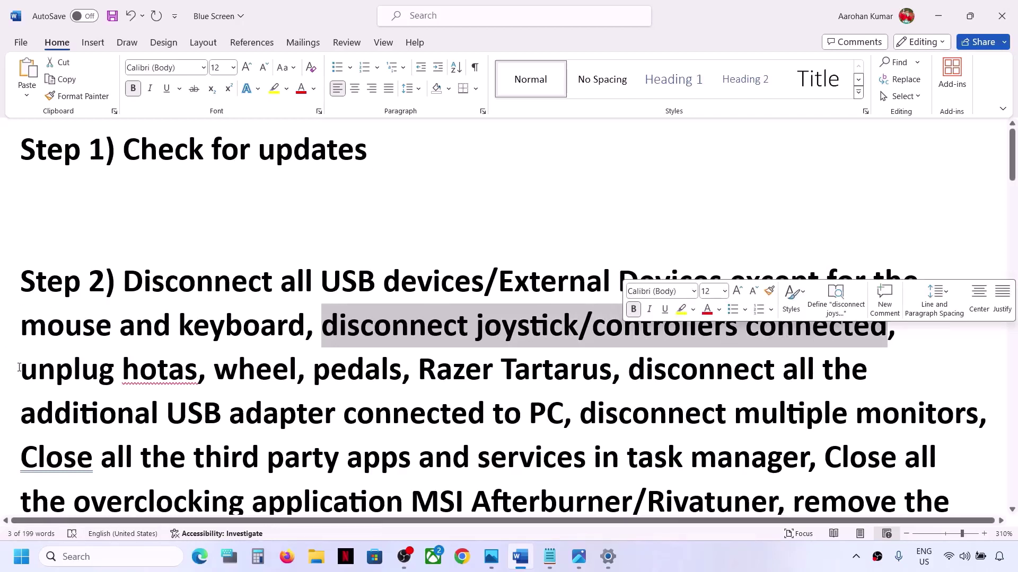
{"action": "left_click_drag", "start_coordinate": [19, 367], "coordinate": [559, 420]}
{"action": "scroll", "coordinate": [559, 419], "scroll_direction": "down", "scroll_amount": 3}
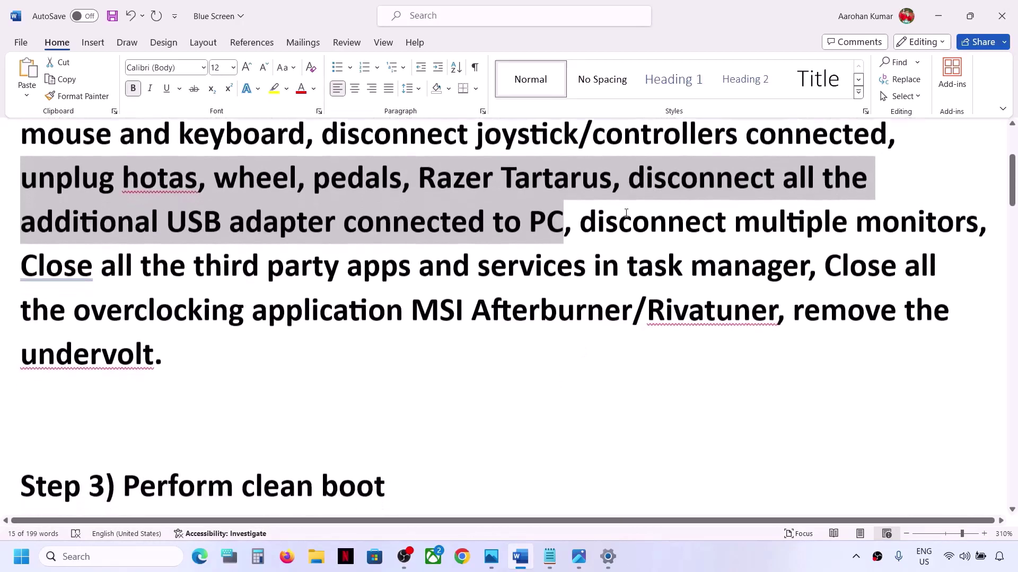
{"action": "scroll", "coordinate": [599, 219], "scroll_direction": "up", "scroll_amount": 1}
{"action": "left_click_drag", "start_coordinate": [580, 290], "coordinate": [928, 312]}
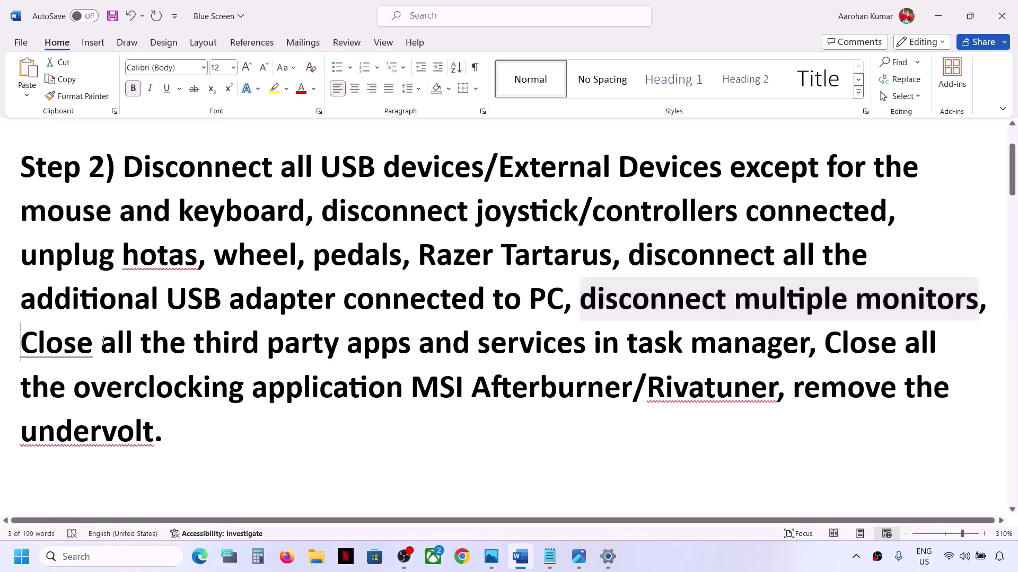
{"action": "left_click_drag", "start_coordinate": [22, 344], "coordinate": [748, 338]}
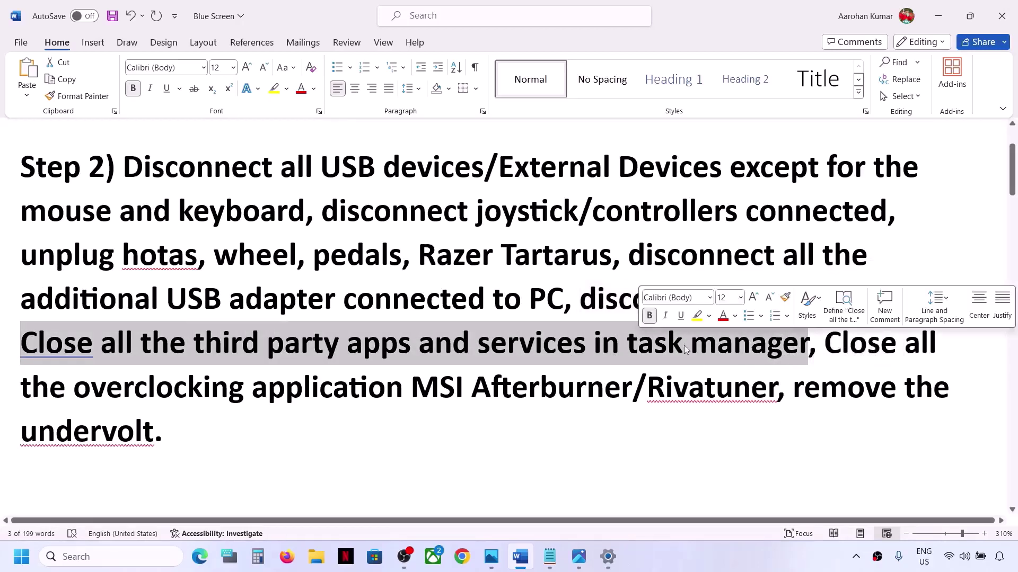
- Quit the first two third-party apps running in the background from the hidden notification area
{"action": "left_click", "coordinate": [856, 559]}
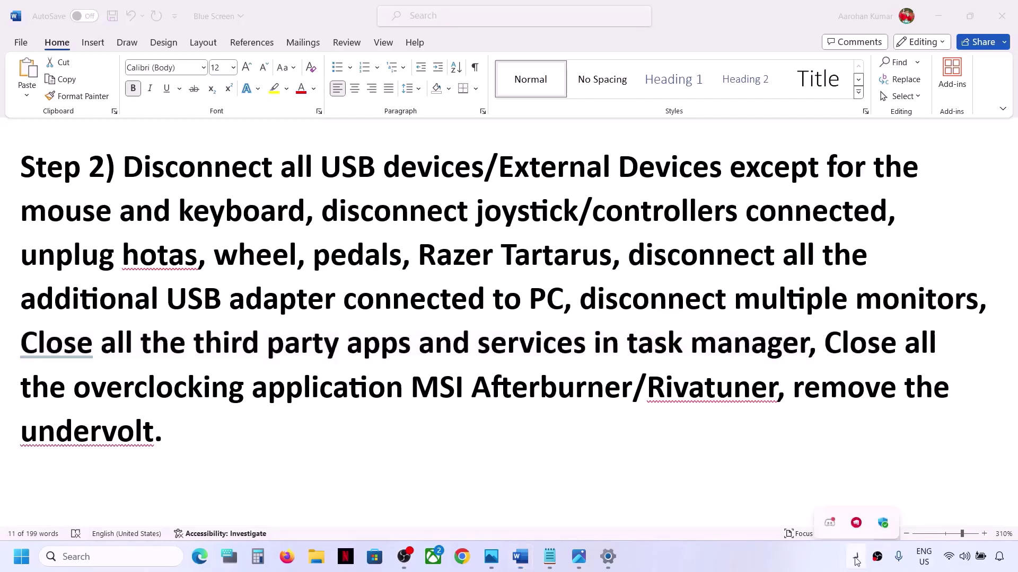
{"action": "right_click", "coordinate": [831, 517]}
{"action": "left_click", "coordinate": [864, 501]}
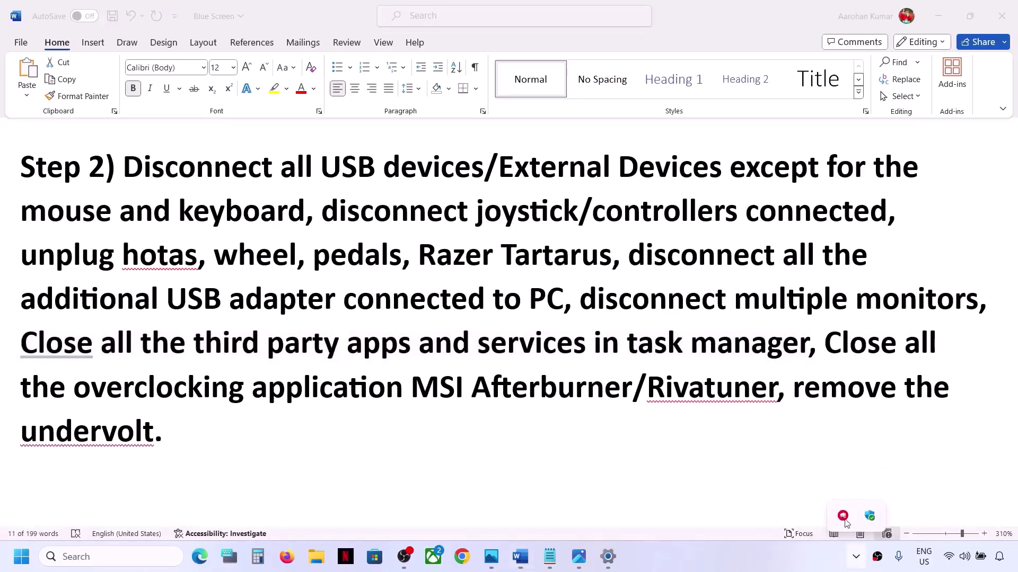
{"action": "right_click", "coordinate": [842, 516]}
{"action": "left_click", "coordinate": [883, 508]}
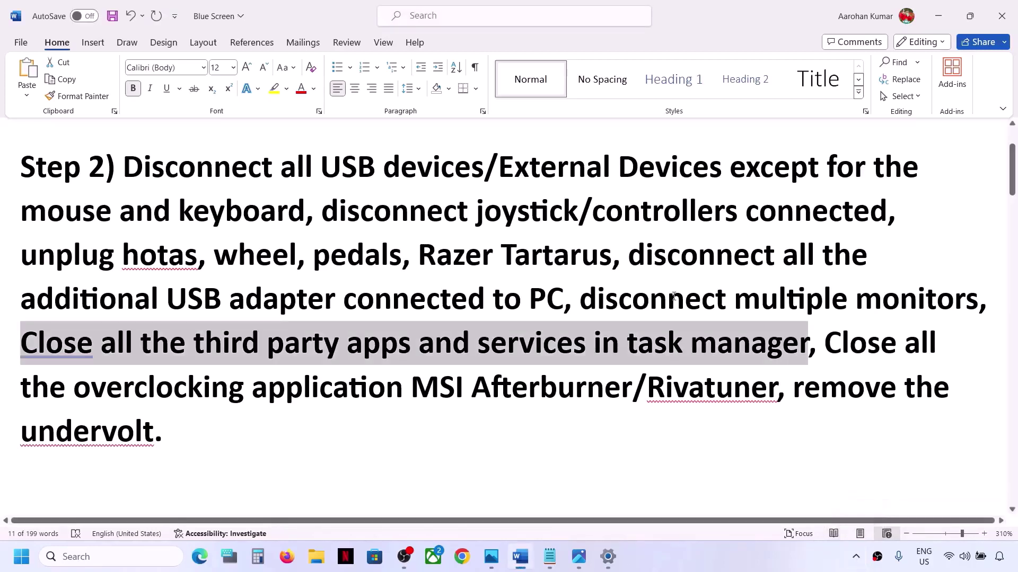
- Examine the running apps in Task Manager and the End task option for OBS Studio, and close Task Manager
{"action": "left_click", "coordinate": [463, 326]}
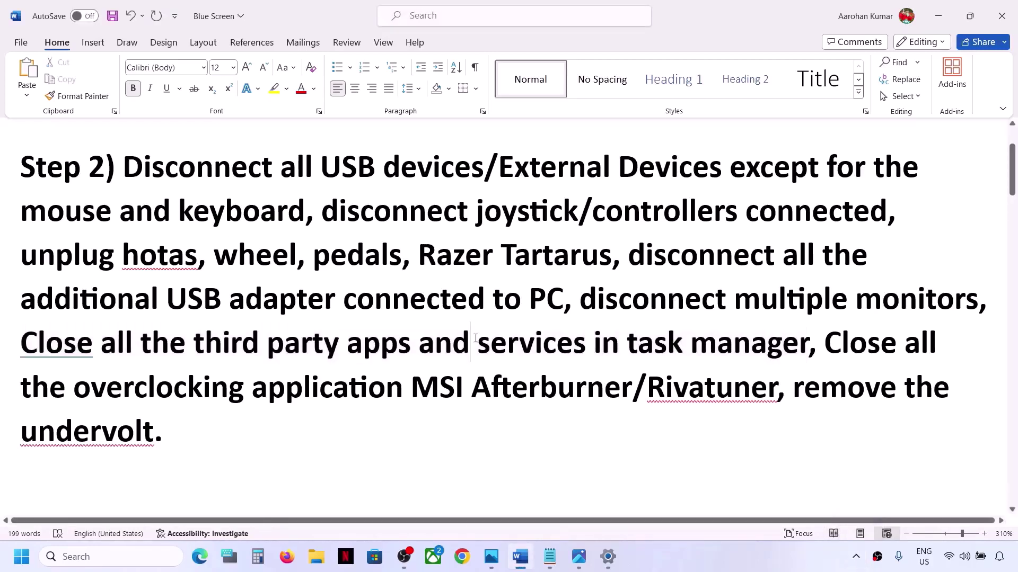
{"action": "left_click_drag", "start_coordinate": [477, 344], "coordinate": [585, 358]}
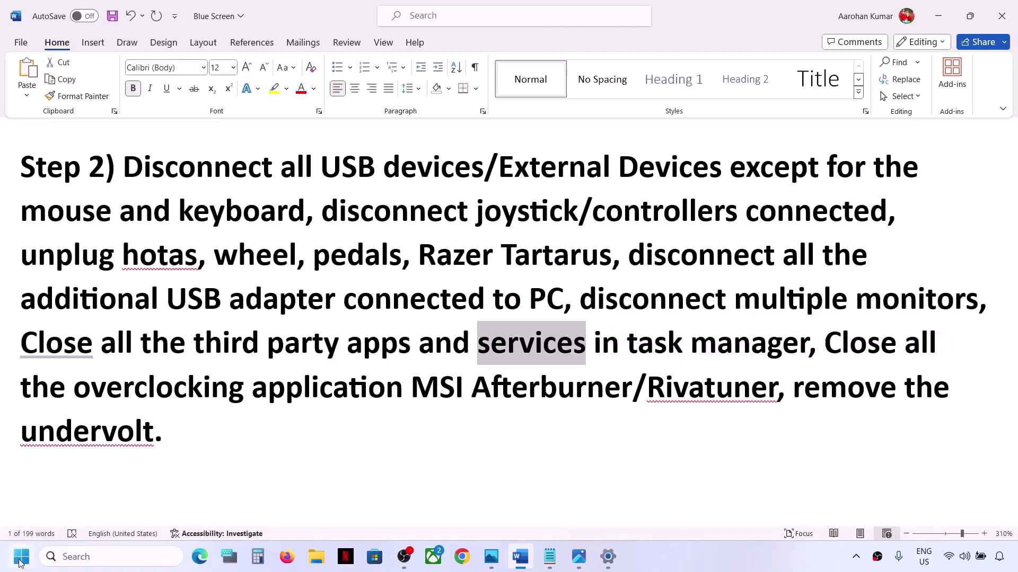
{"action": "right_click", "coordinate": [14, 563]}
{"action": "left_click", "coordinate": [57, 396]}
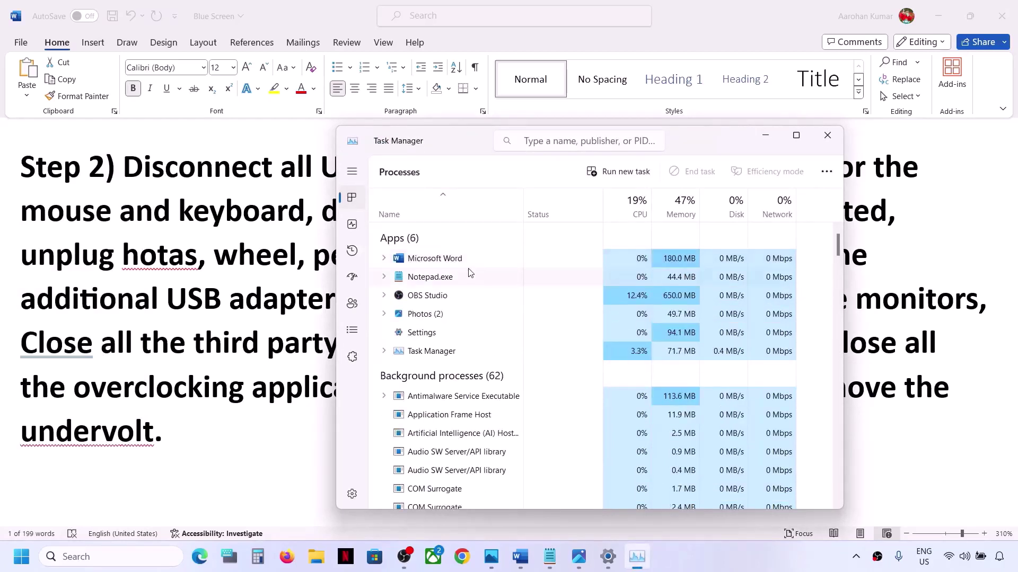
{"action": "left_click", "coordinate": [427, 297]}
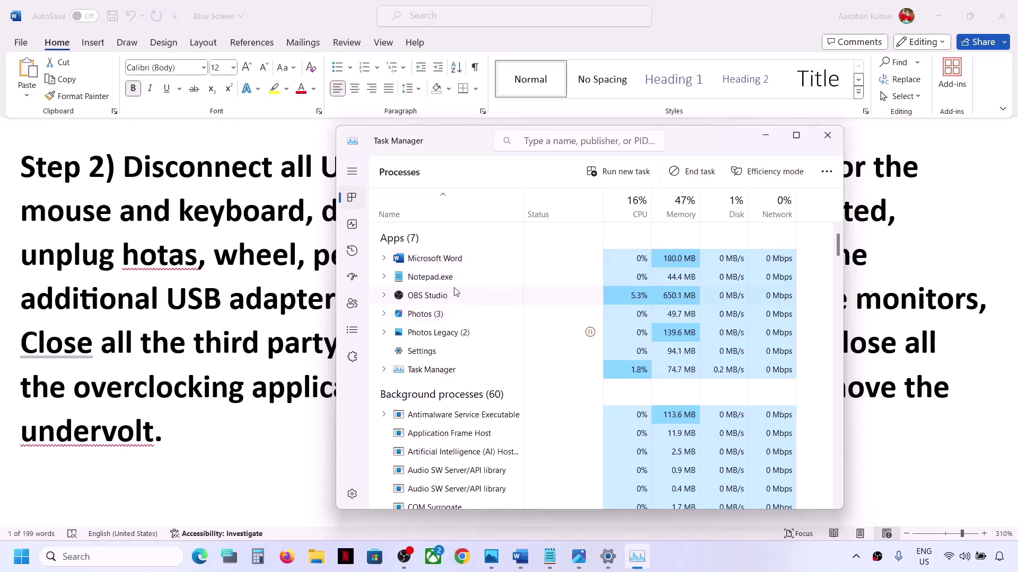
{"action": "right_click", "coordinate": [447, 300]}
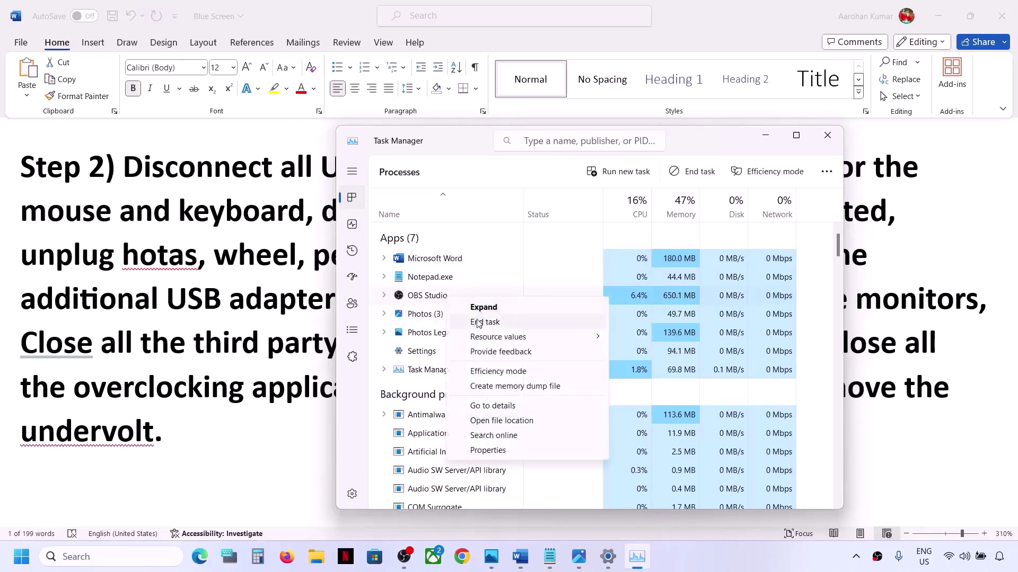
{"action": "left_click", "coordinate": [359, 440]}
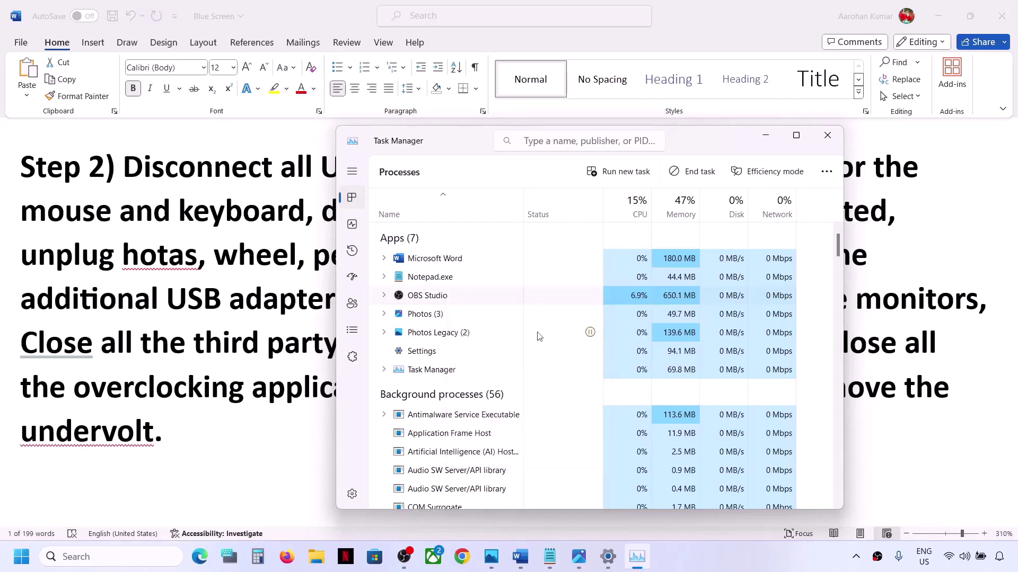
{"action": "left_click", "coordinate": [840, 141]}
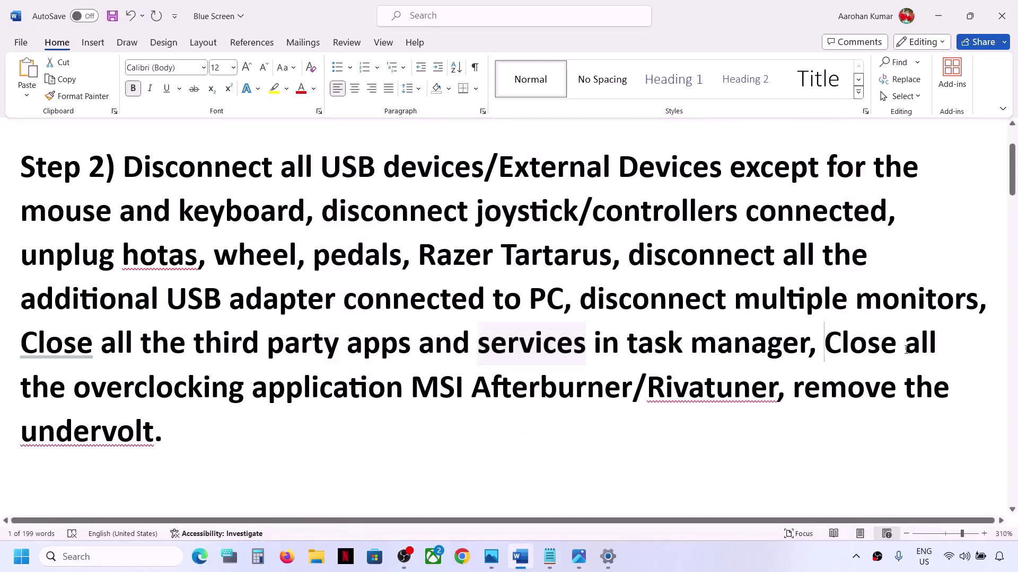
- Review the note's remaining Step 2 advice on overclocking applications and undervolting, and Step 3 on performing a clean boot
{"action": "left_click_drag", "start_coordinate": [826, 339], "coordinate": [750, 386]}
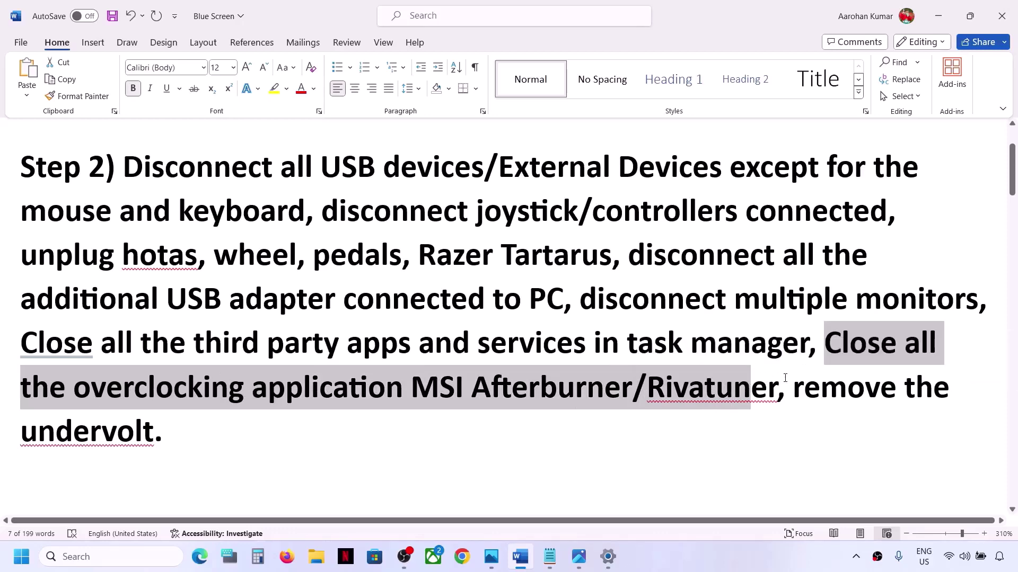
{"action": "left_click_drag", "start_coordinate": [795, 391], "coordinate": [883, 422]}
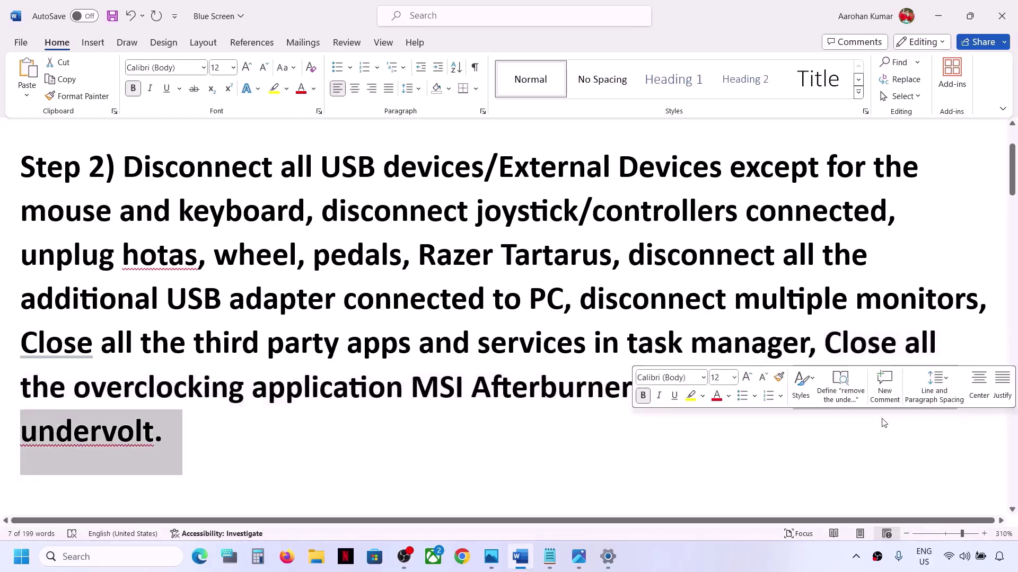
{"action": "left_click", "coordinate": [376, 393]}
{"action": "scroll", "coordinate": [376, 393], "scroll_direction": "down", "scroll_amount": 3}
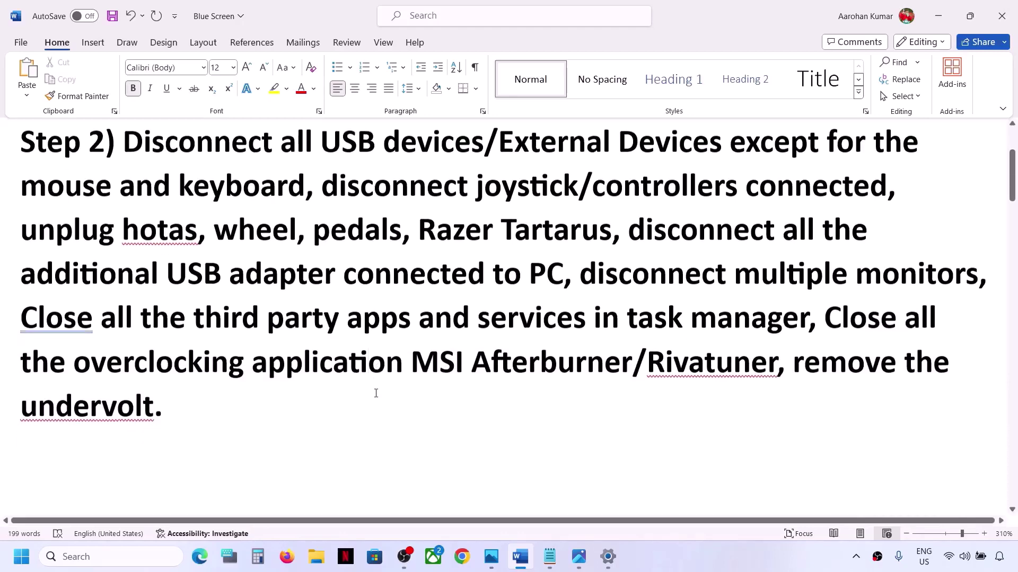
{"action": "scroll", "coordinate": [302, 381], "scroll_direction": "up", "scroll_amount": 3}
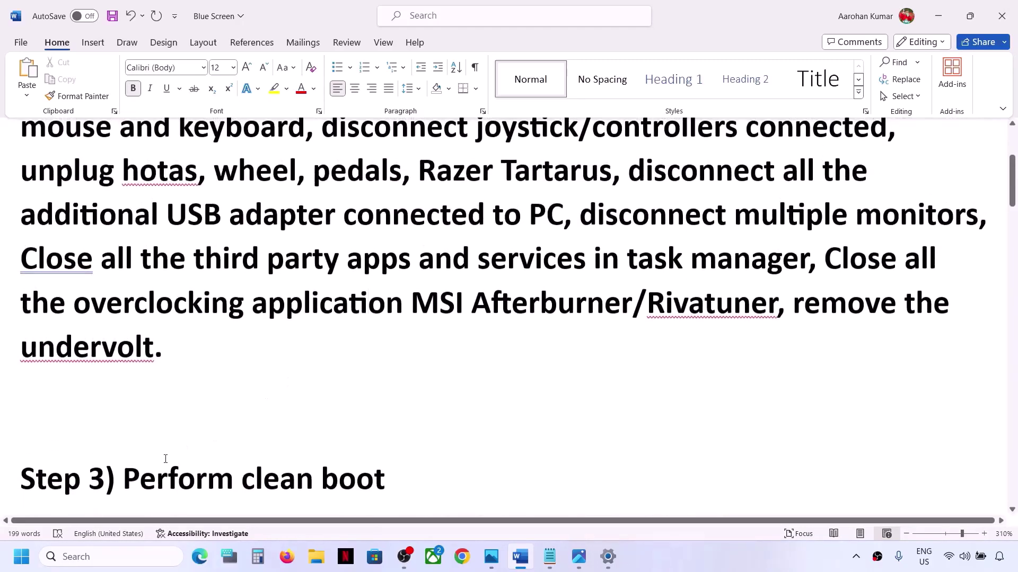
{"action": "left_click_drag", "start_coordinate": [152, 467], "coordinate": [454, 465]}
{"action": "scroll", "coordinate": [454, 465], "scroll_direction": "down", "scroll_amount": 2}
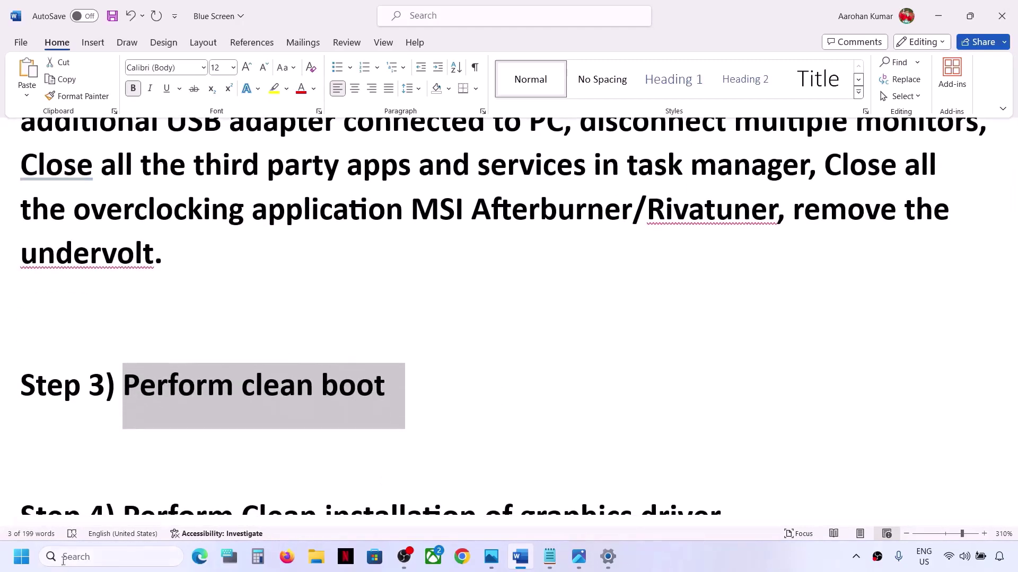
- Search Windows for System Configuration, open it, and display its list of services
{"action": "left_click", "coordinate": [87, 556]}
{"action": "type", "text": "system"}
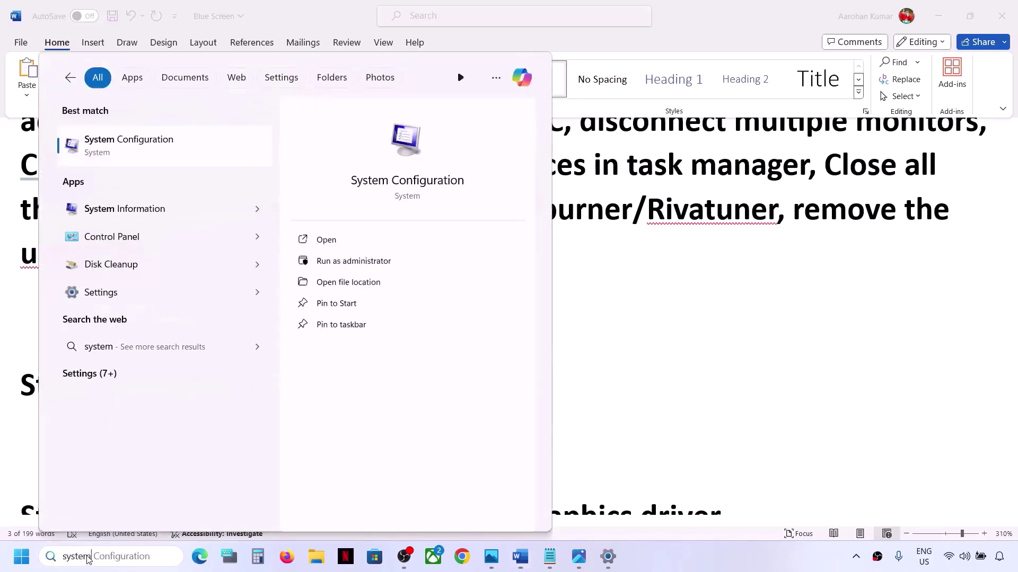
{"action": "key", "text": "Right"}
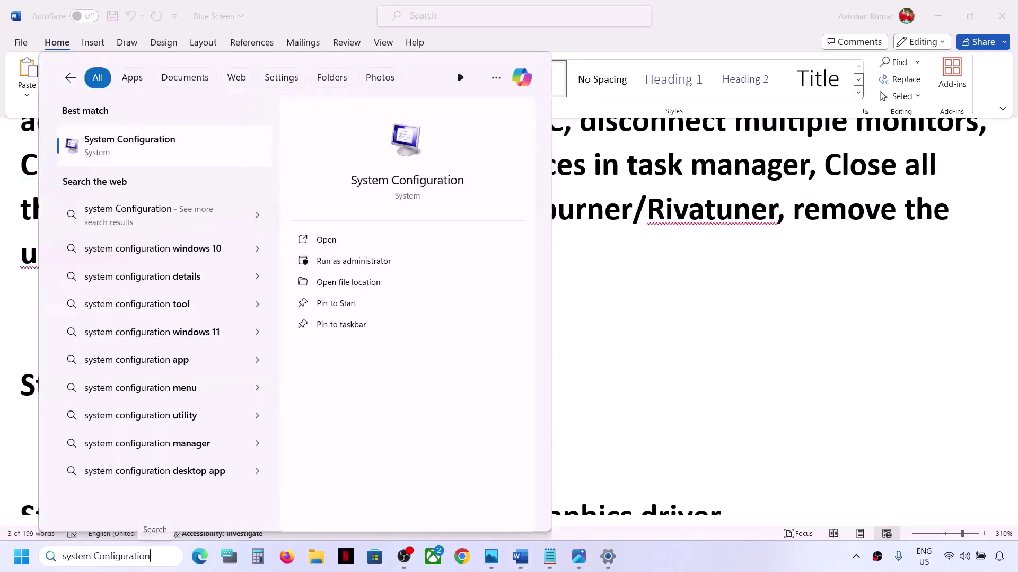
{"action": "left_click", "coordinate": [166, 149]}
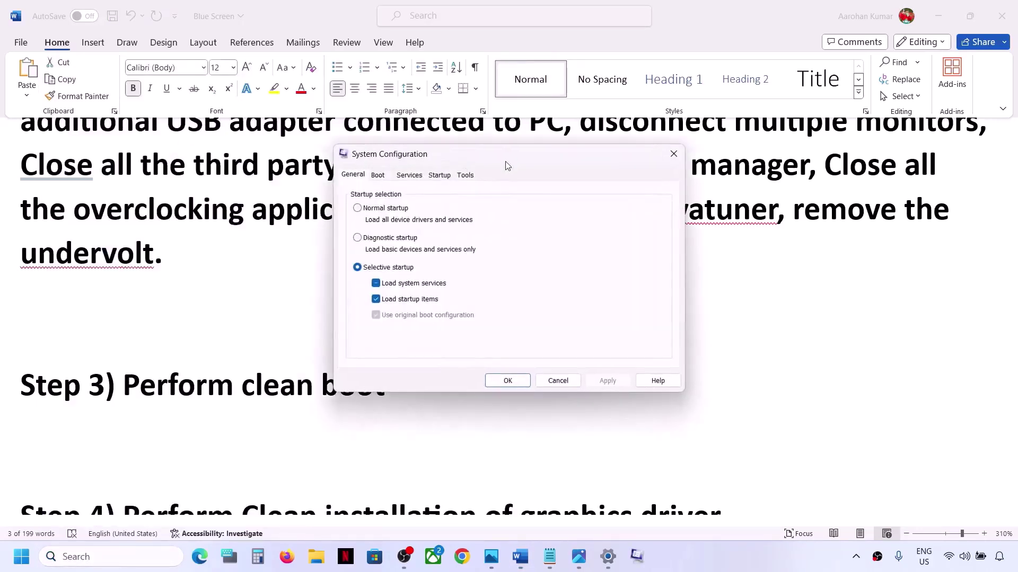
{"action": "left_click", "coordinate": [413, 179]}
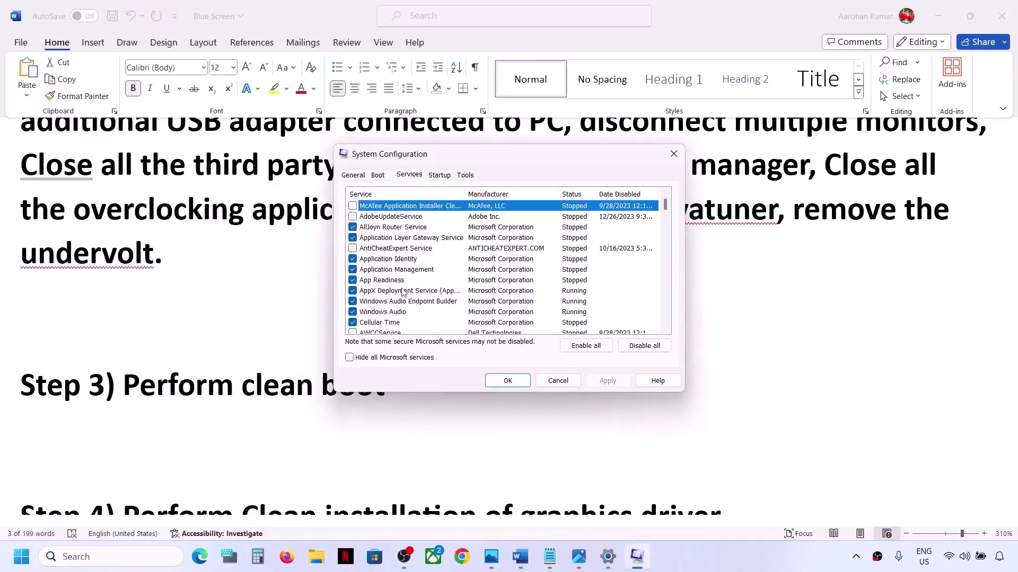
- Hide all Microsoft services from the services list and accept the System Configuration settings
{"action": "left_click", "coordinate": [350, 358]}
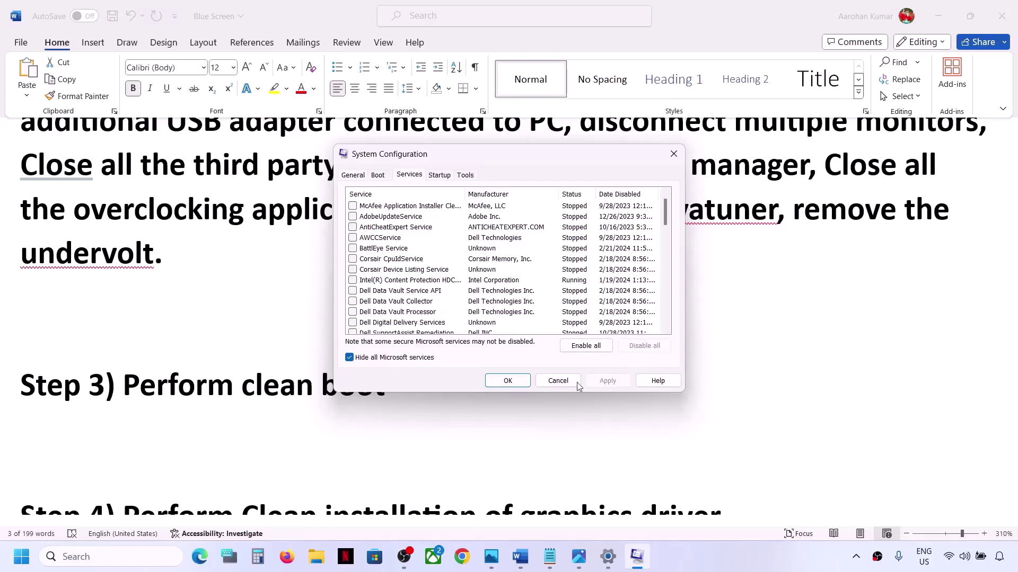
{"action": "left_click", "coordinate": [508, 380]}
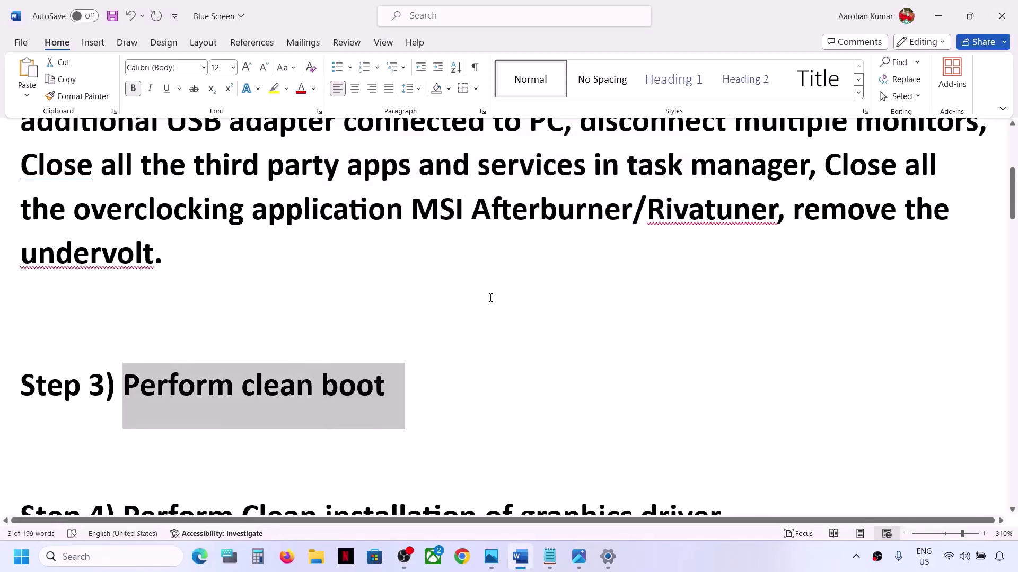
- Review the note's Step 4 on performing a clean installation of the graphics driver, including its NVIDIA and AMD links
{"action": "scroll", "coordinate": [402, 322], "scroll_direction": "down", "scroll_amount": 5}
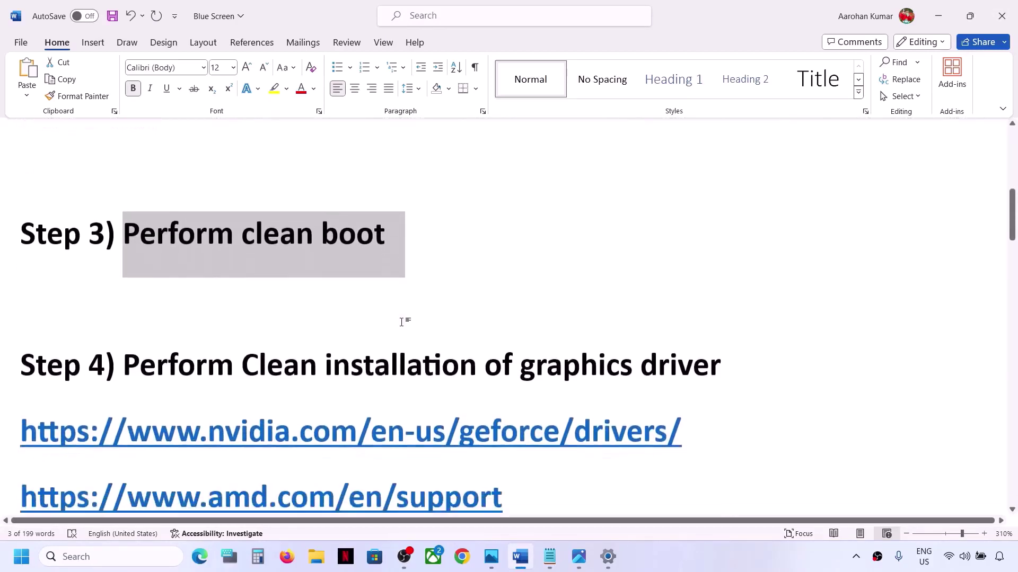
{"action": "left_click_drag", "start_coordinate": [151, 275], "coordinate": [720, 274]}
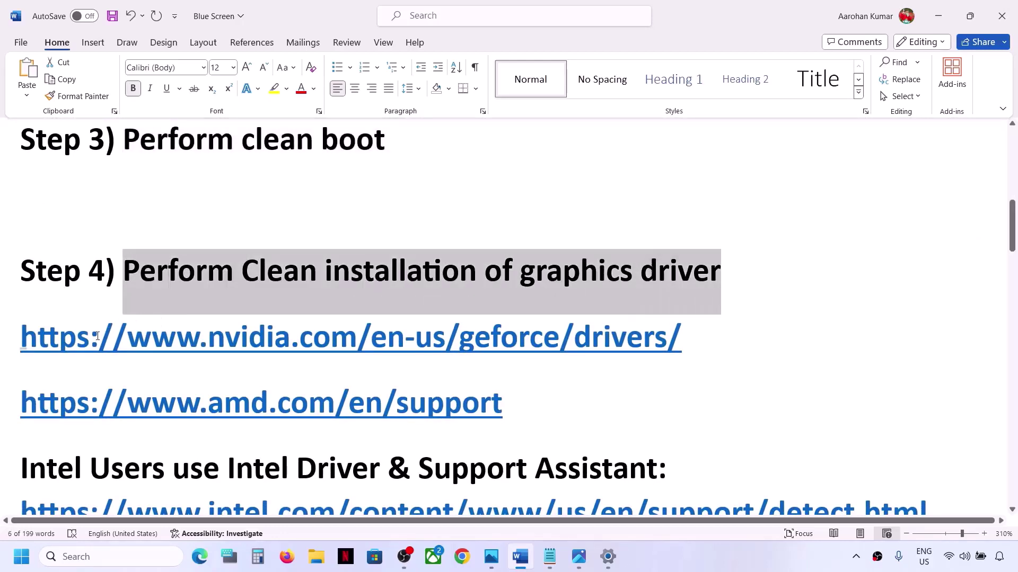
{"action": "left_click_drag", "start_coordinate": [91, 340], "coordinate": [508, 340]}
{"action": "left_click", "coordinate": [694, 564]}
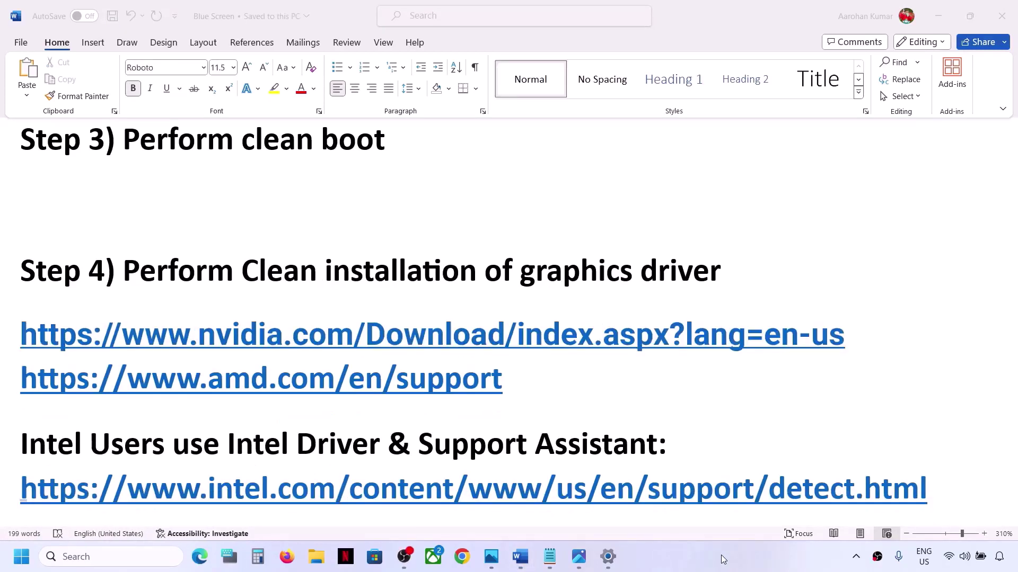
{"action": "left_click", "coordinate": [852, 341]}
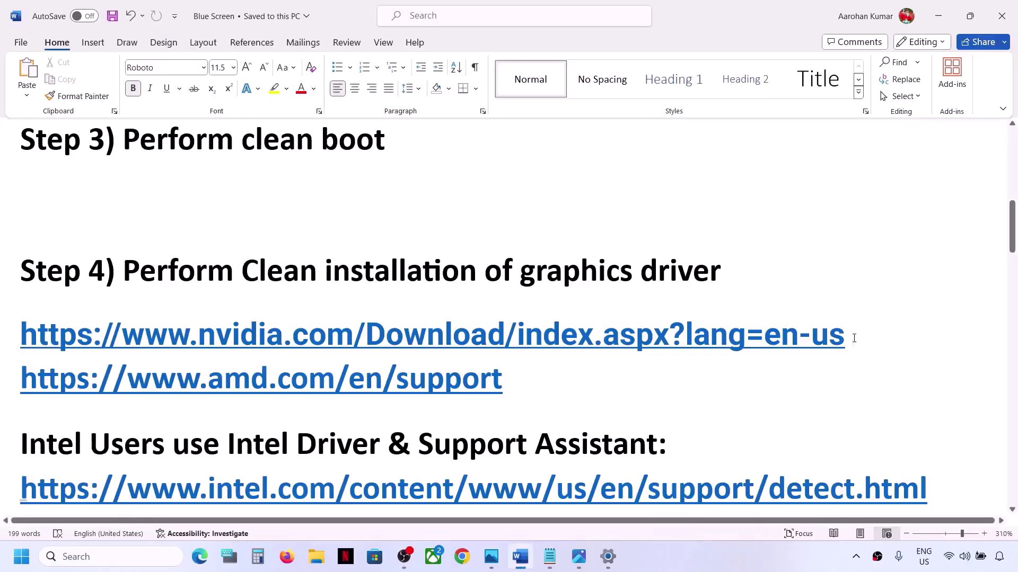
{"action": "left_click_drag", "start_coordinate": [503, 381], "coordinate": [73, 342]}
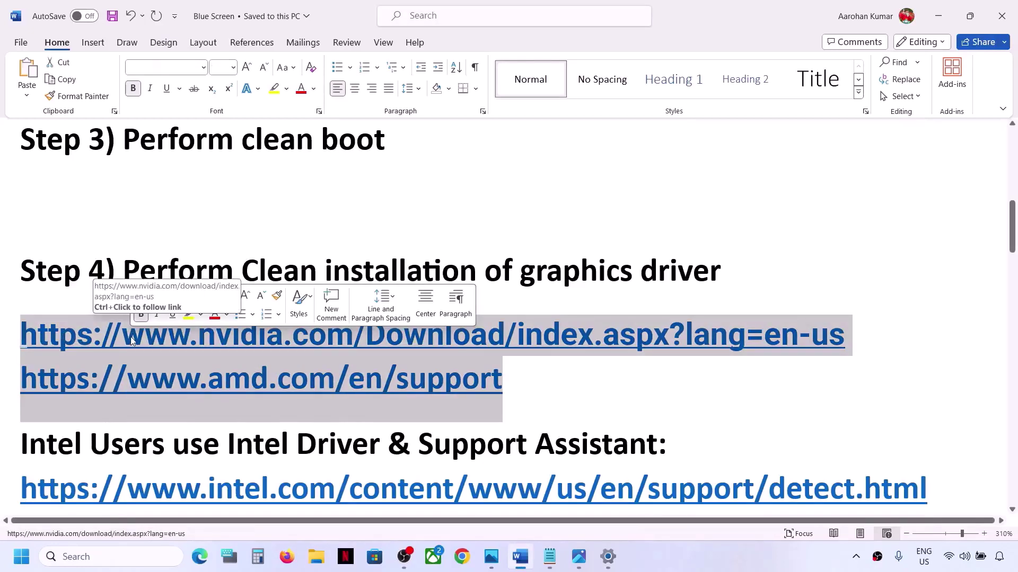
{"action": "left_click", "coordinate": [444, 379]}
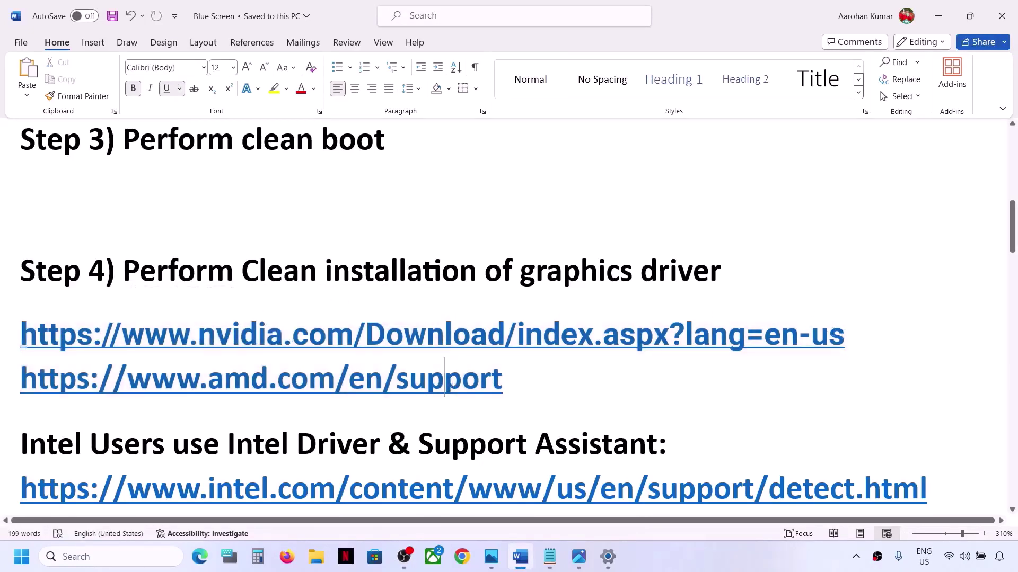
- Copy the NVIDIA driver download link from the note and open it in Chrome
{"action": "left_click_drag", "start_coordinate": [844, 334], "coordinate": [0, 332]}
{"action": "key", "text": "ctrl+c"}
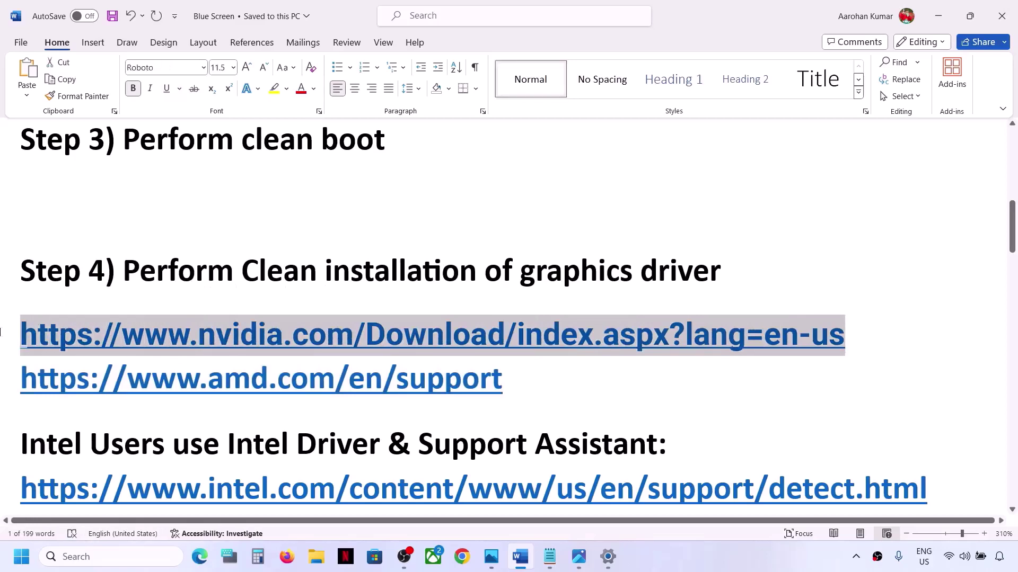
{"action": "left_click", "coordinate": [469, 542]}
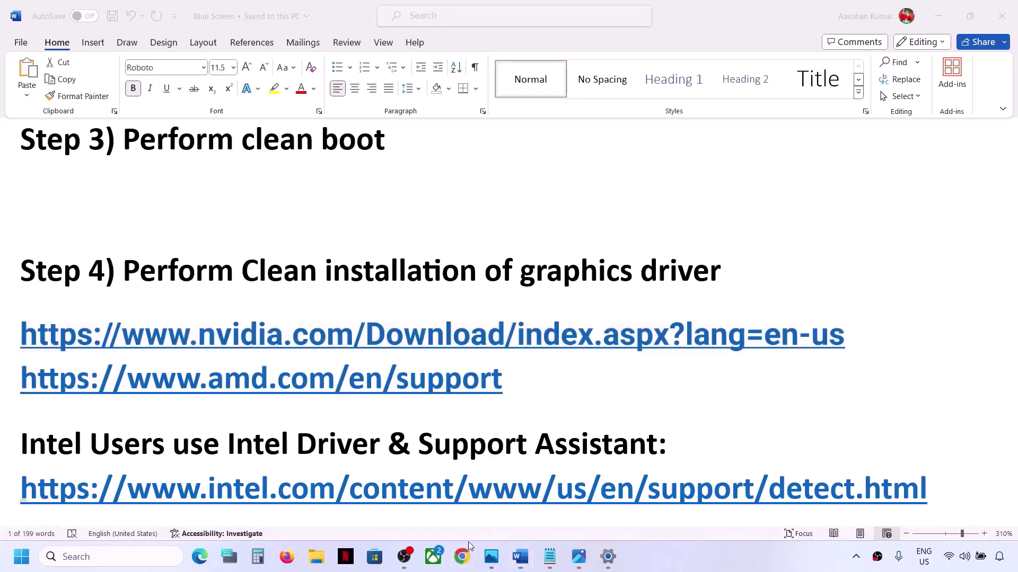
{"action": "key", "text": "ctrl+v"}
{"action": "key", "text": "Return"}
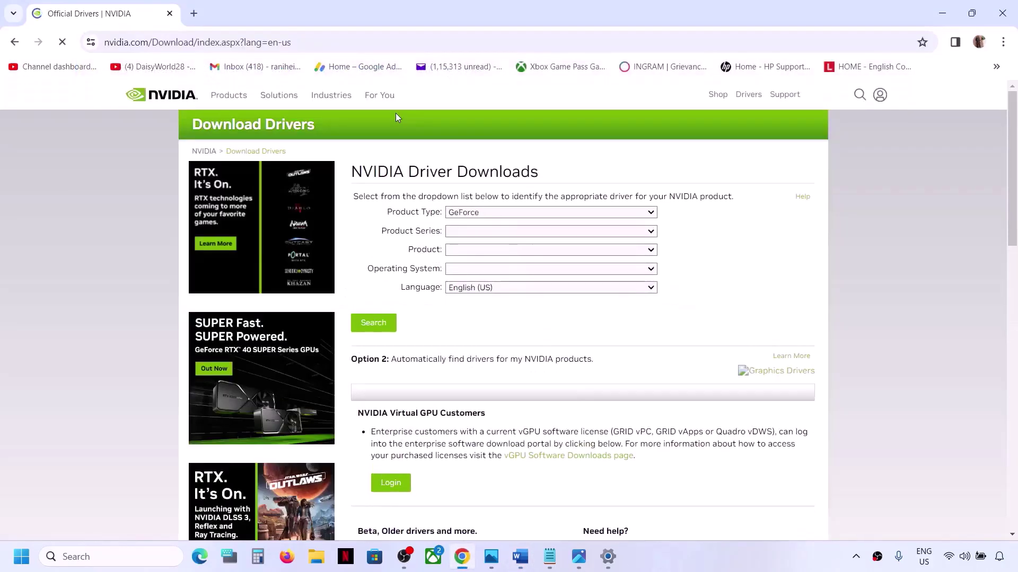
- Search for the GeForce driver for RTX 30 Series (Notebooks), GeForce RTX 3050 Laptop GPU, on Windows 11
{"action": "left_click", "coordinate": [528, 213]}
{"action": "left_click", "coordinate": [473, 227]}
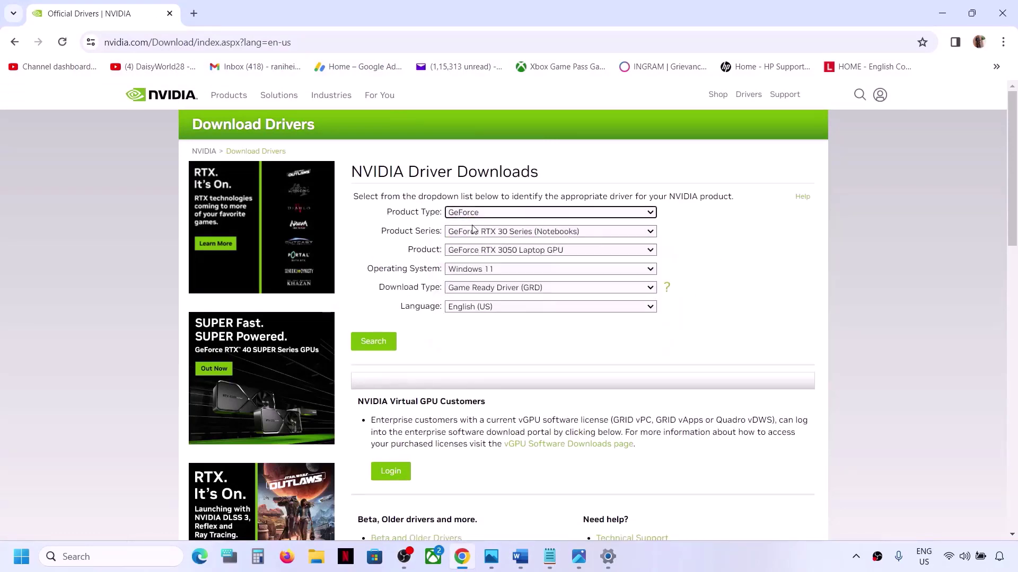
{"action": "left_click", "coordinate": [517, 233]}
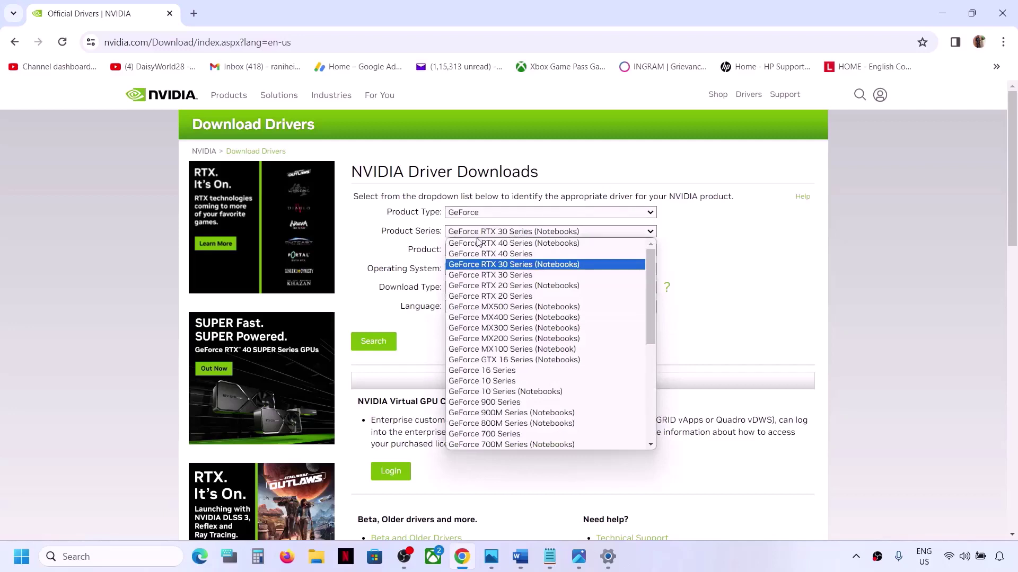
{"action": "left_click", "coordinate": [555, 265]}
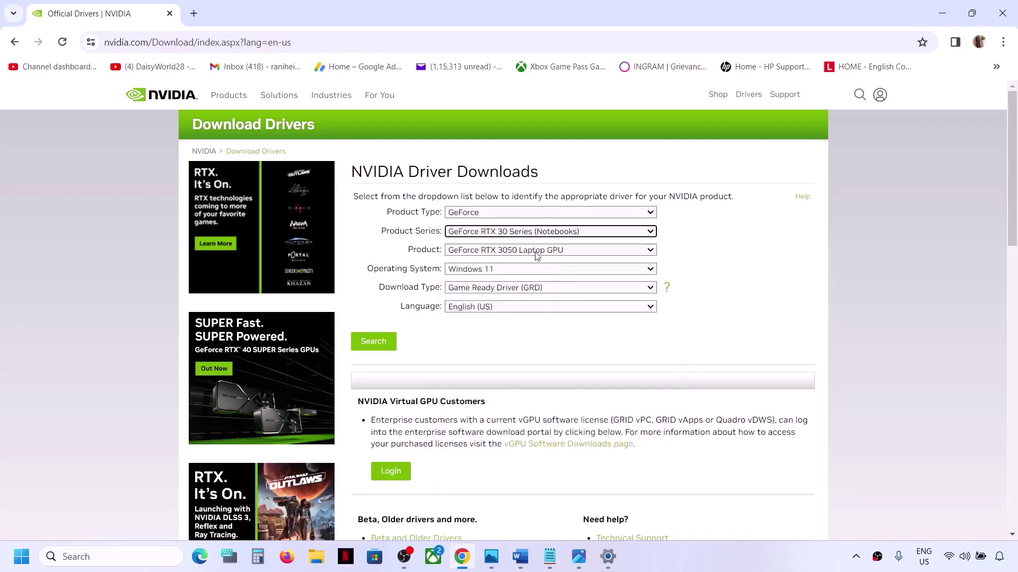
{"action": "left_click", "coordinate": [537, 255]}
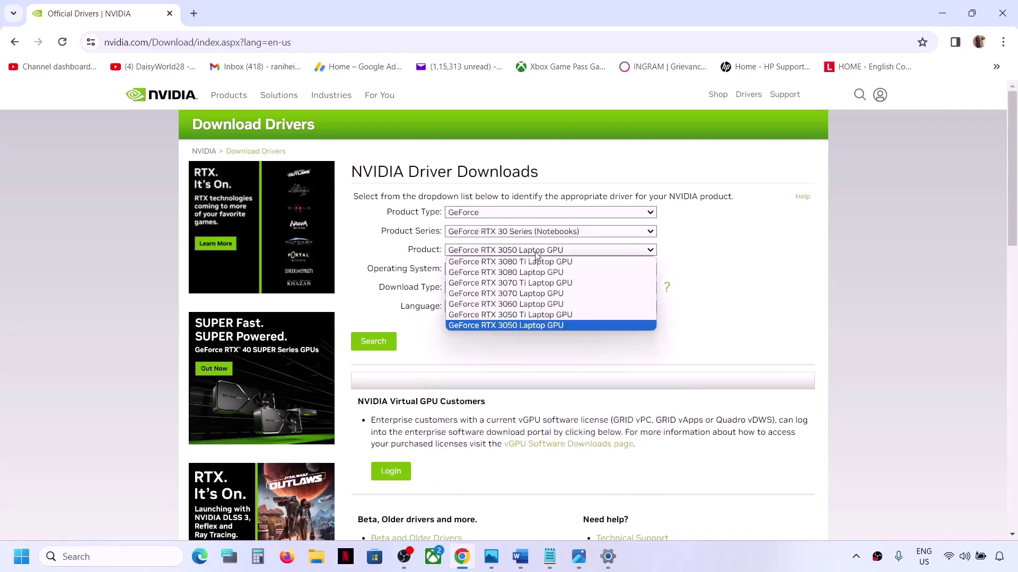
{"action": "left_click", "coordinate": [520, 326]}
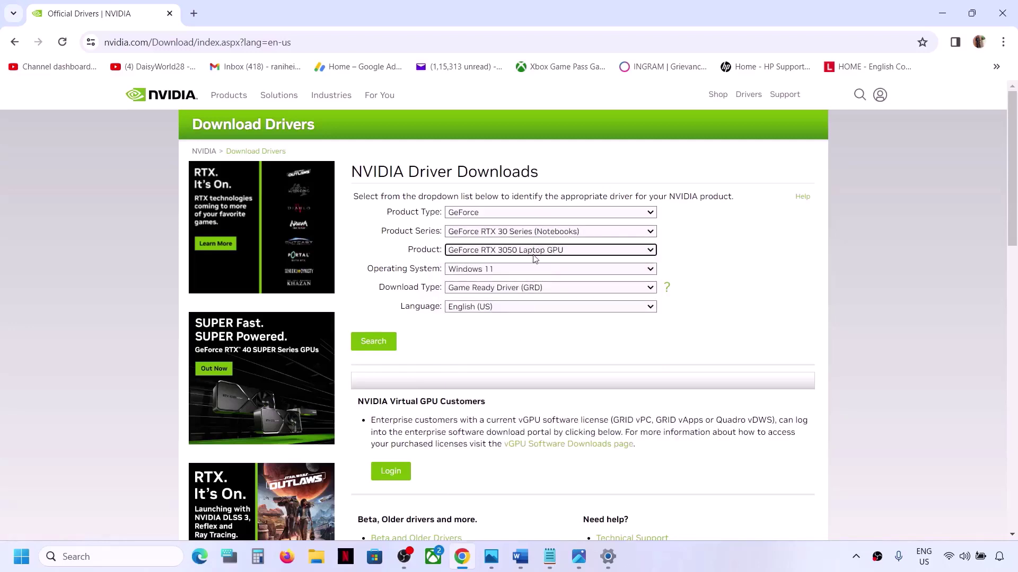
{"action": "left_click", "coordinate": [512, 271]}
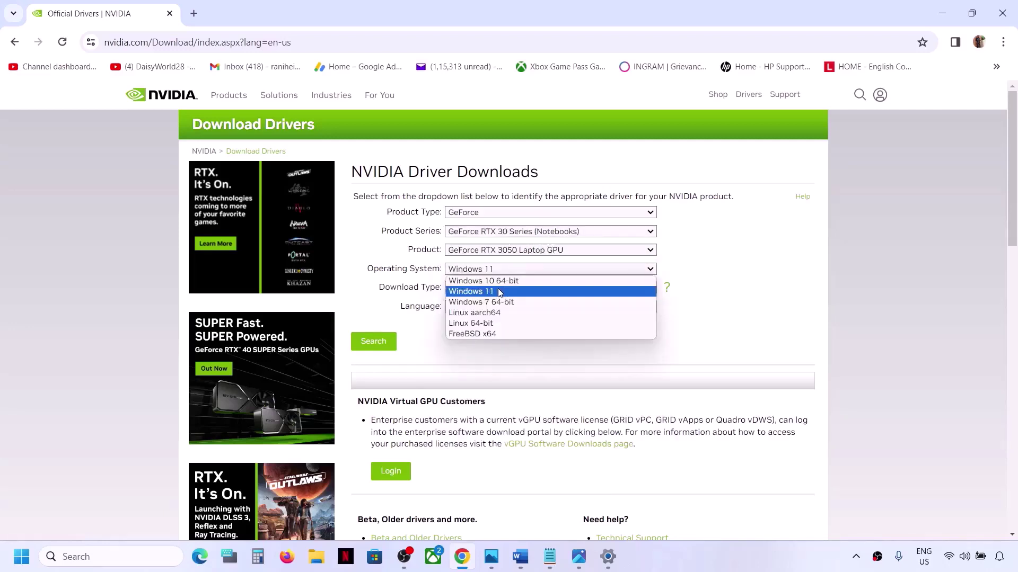
{"action": "left_click", "coordinate": [499, 290]}
{"action": "left_click", "coordinate": [374, 341]}
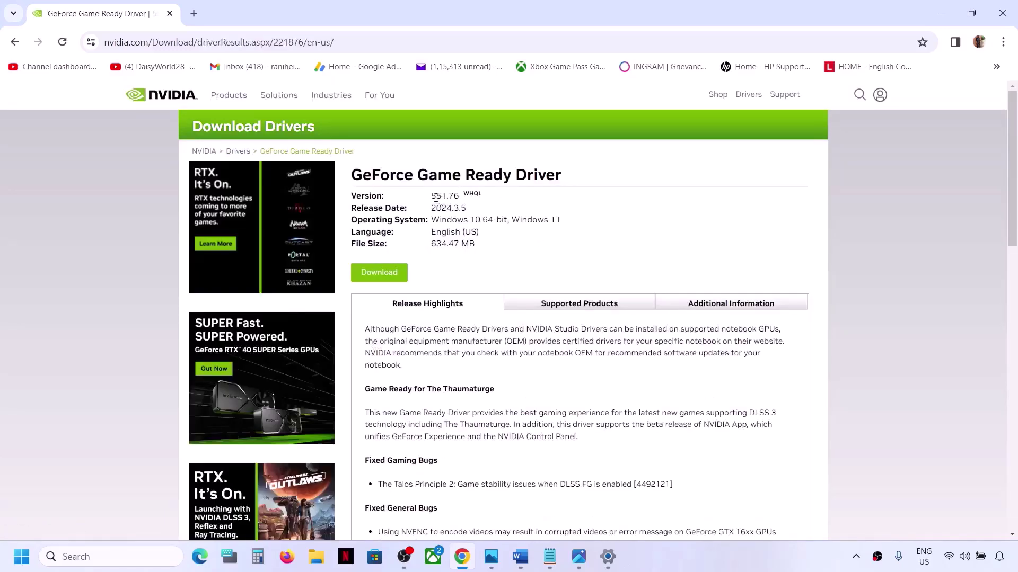
- Check the version of the GeForce Game Ready Driver and download its installer
{"action": "left_click_drag", "start_coordinate": [433, 195], "coordinate": [460, 196]}
{"action": "left_click", "coordinate": [553, 218]}
{"action": "left_click", "coordinate": [374, 279]}
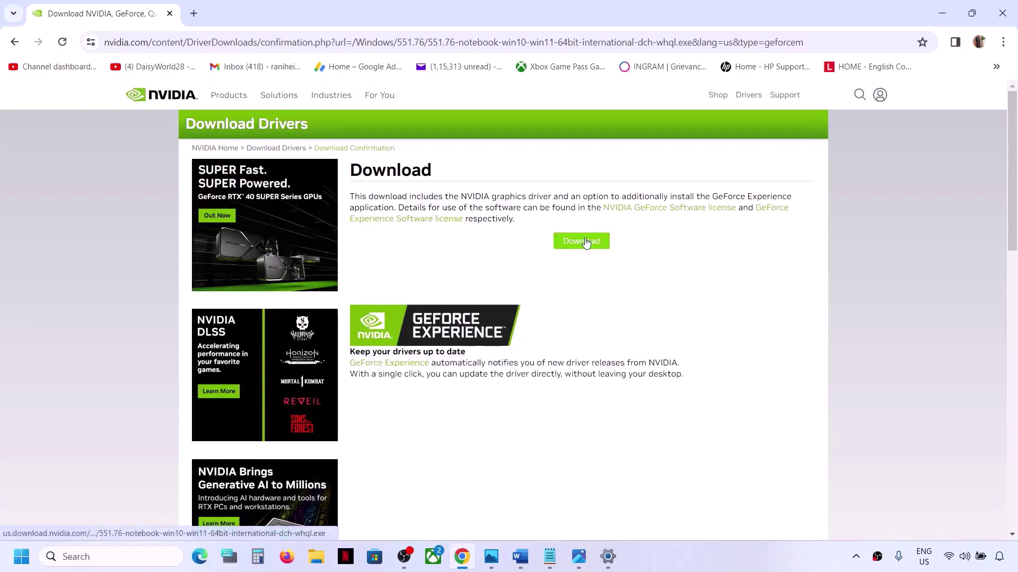
{"action": "left_click", "coordinate": [585, 243]}
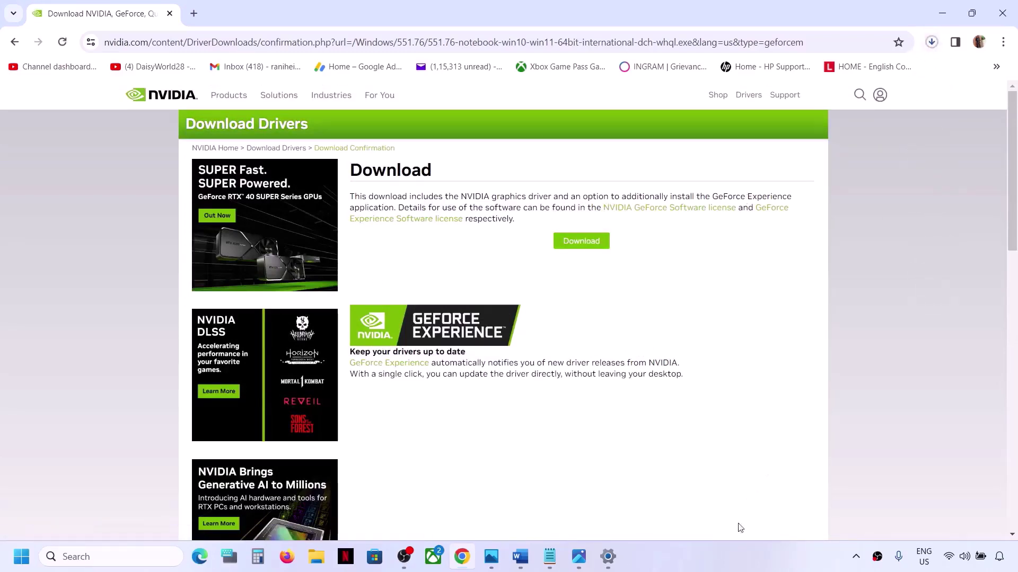
{"action": "left_click", "coordinate": [731, 543]}
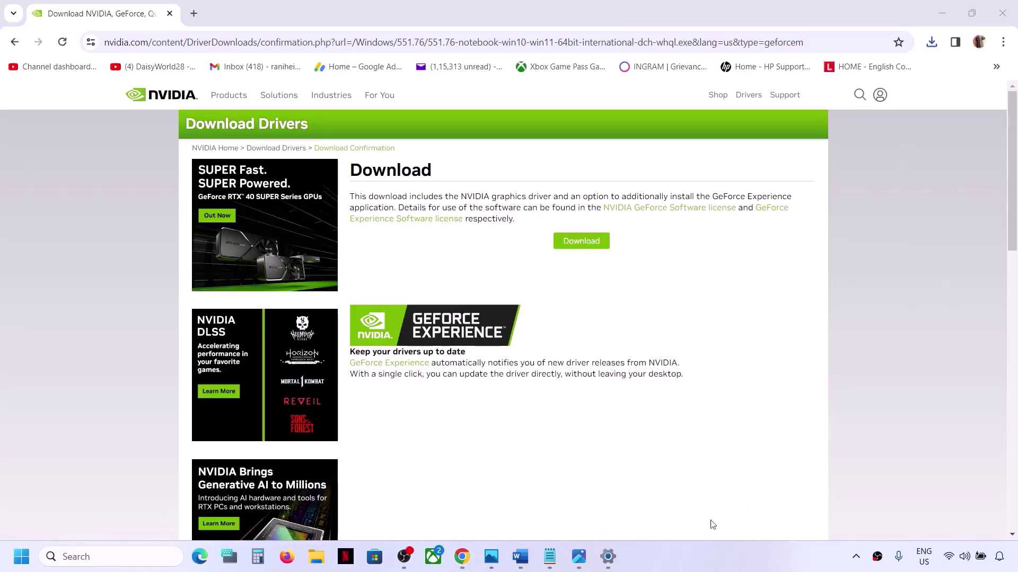
- Run the downloaded NVIDIA driver installer and extract its files to the default folder
{"action": "left_click", "coordinate": [932, 42]}
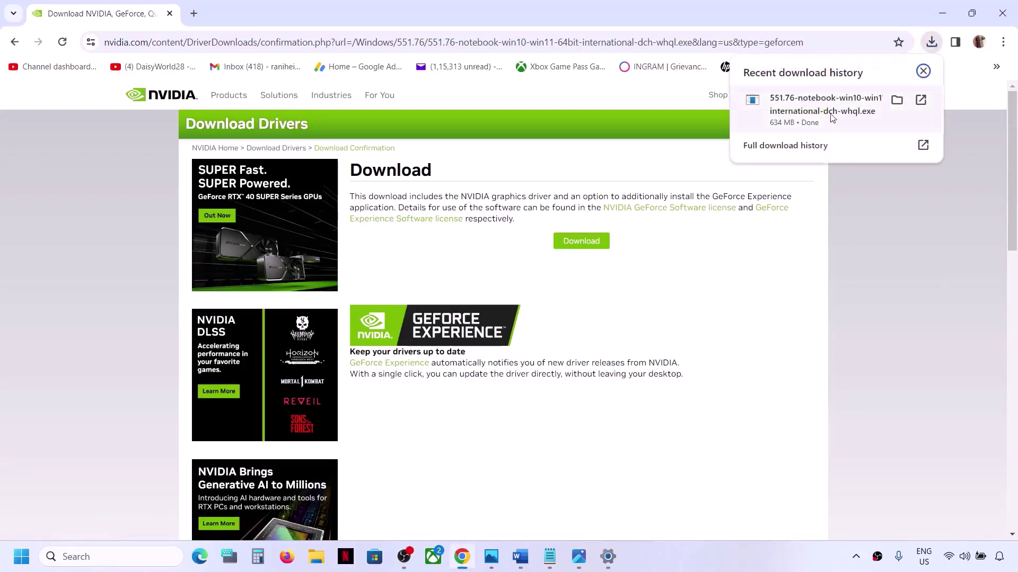
{"action": "left_click", "coordinate": [816, 113]}
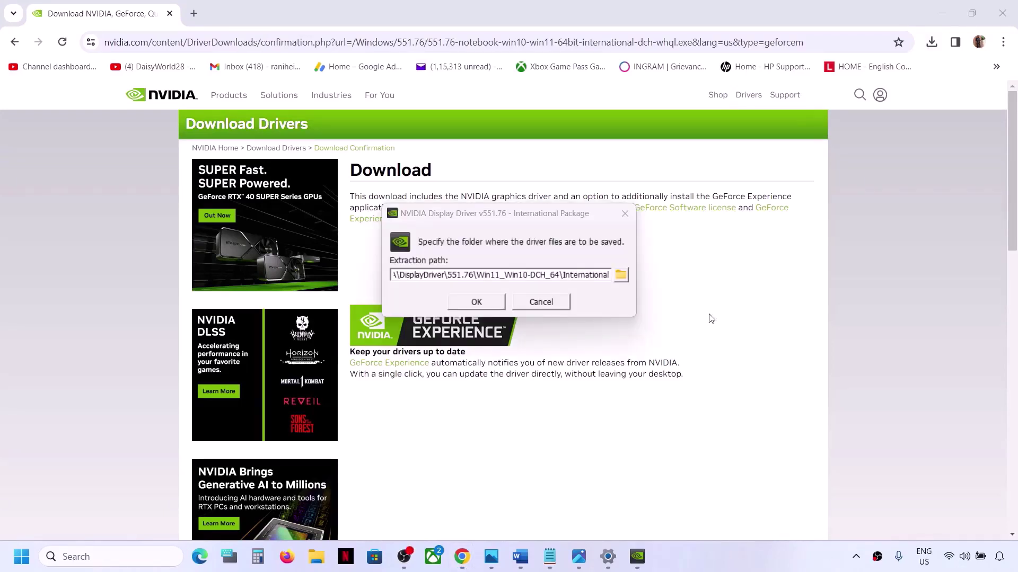
{"action": "left_click", "coordinate": [470, 303]}
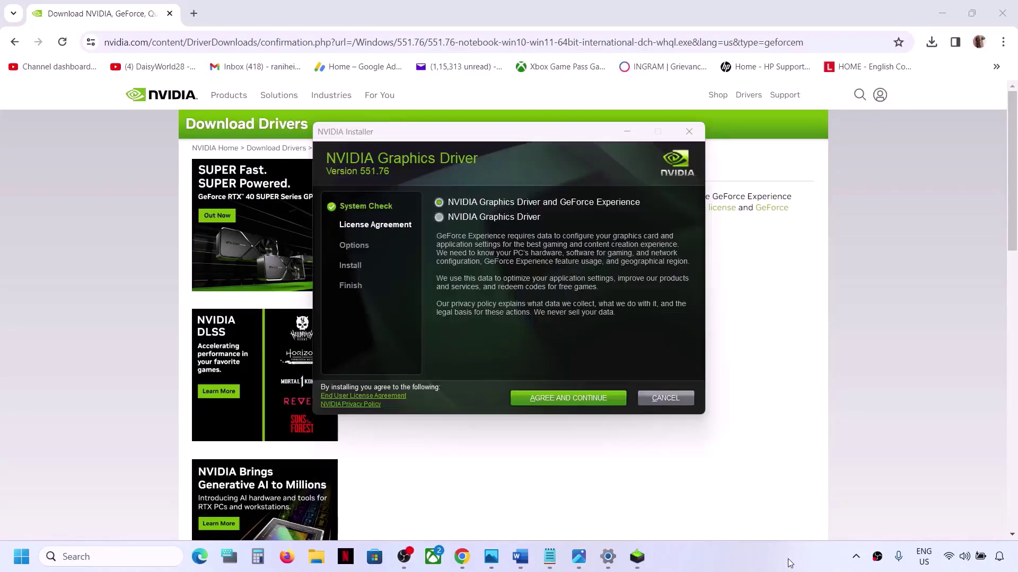
- Accept the NVIDIA license agreement and start a Custom (Advanced) installation with "Perform a clean installation" enabled
{"action": "left_click", "coordinate": [572, 398]}
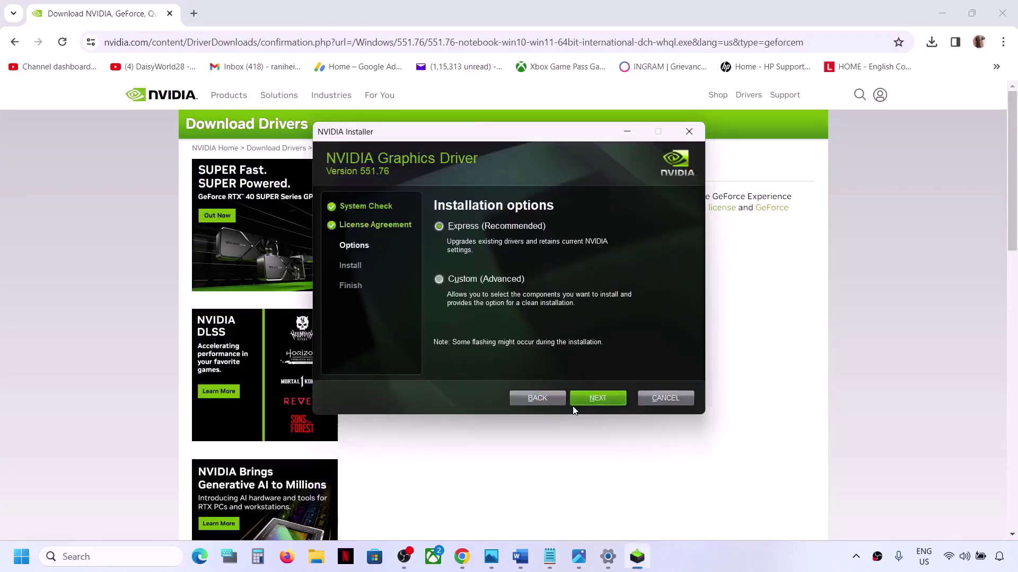
{"action": "left_click", "coordinate": [439, 279]}
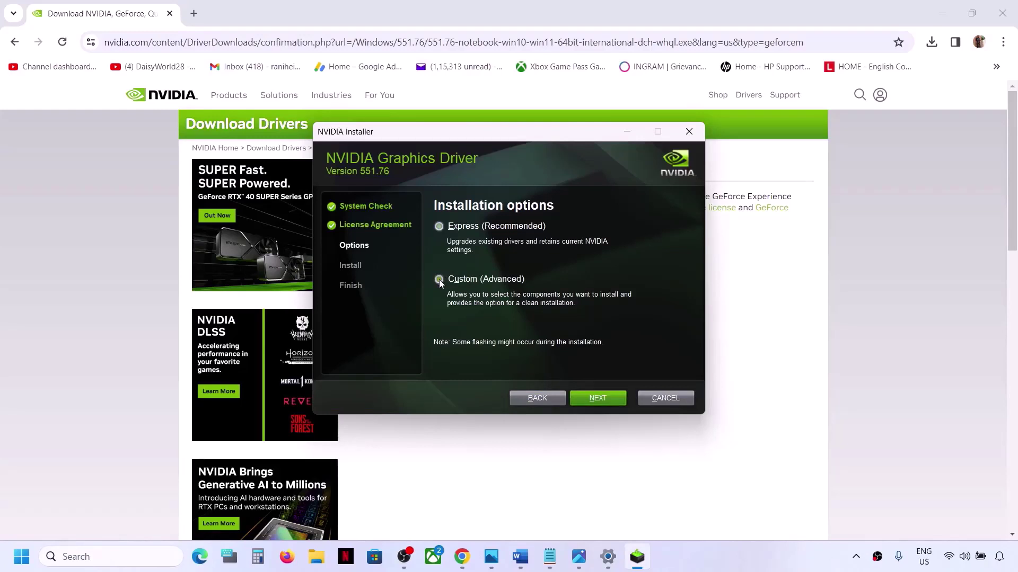
{"action": "left_click", "coordinate": [591, 396]}
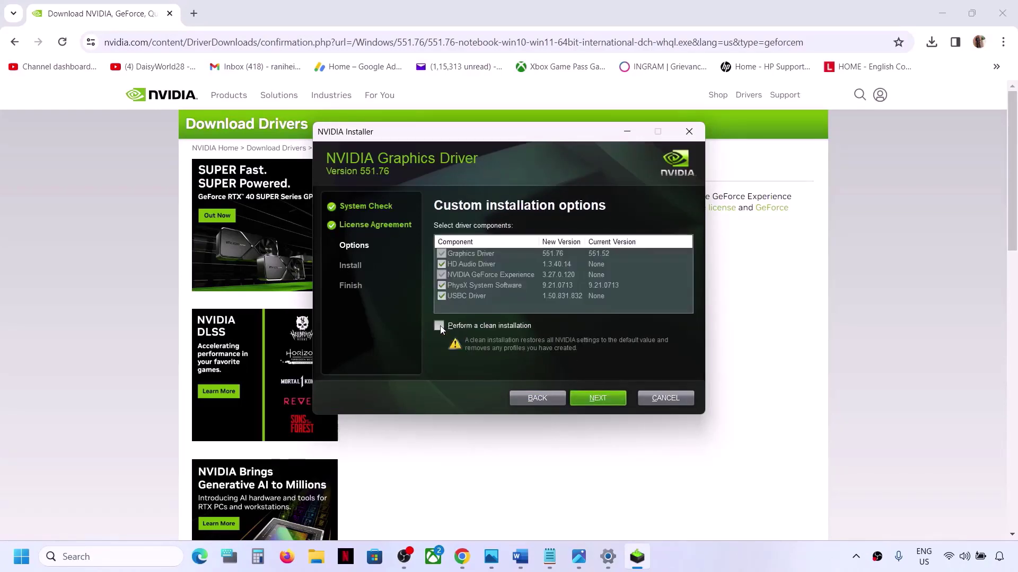
{"action": "left_click", "coordinate": [440, 326]}
{"action": "left_click", "coordinate": [598, 399]}
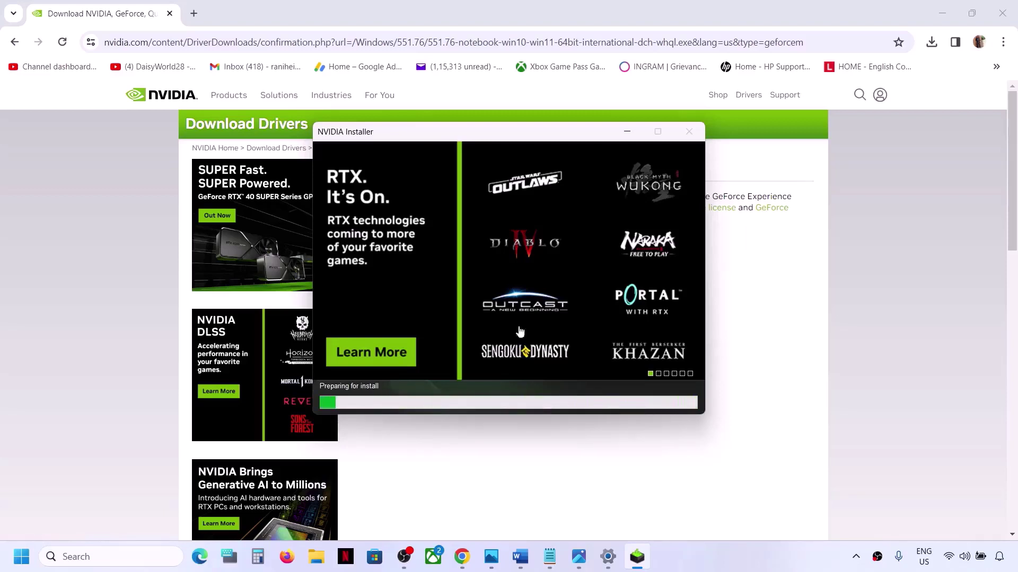
- Examine the computer's power options, including Restart, then dismiss them and return to the note
{"action": "key", "text": "super"}
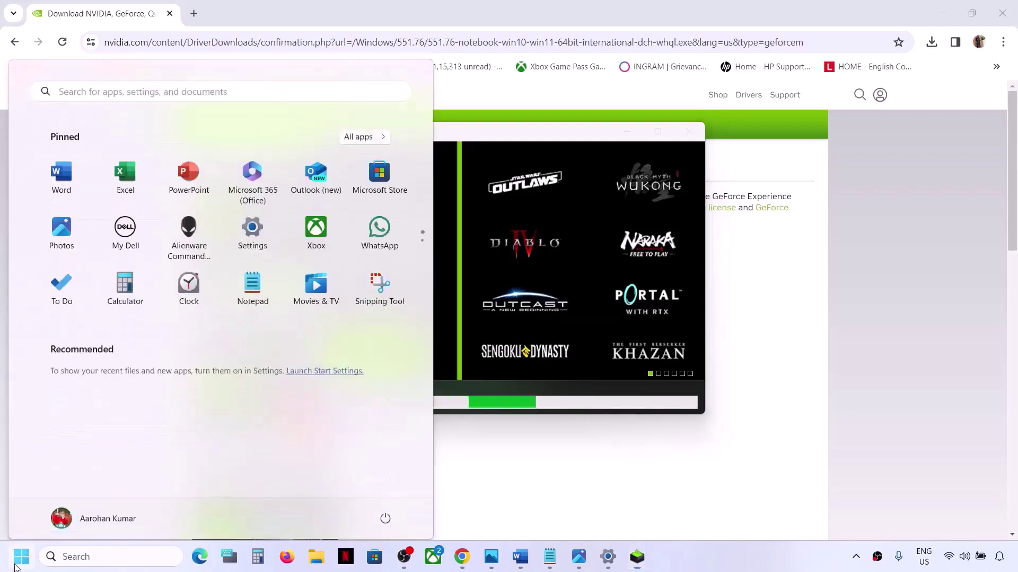
{"action": "left_click", "coordinate": [385, 512]}
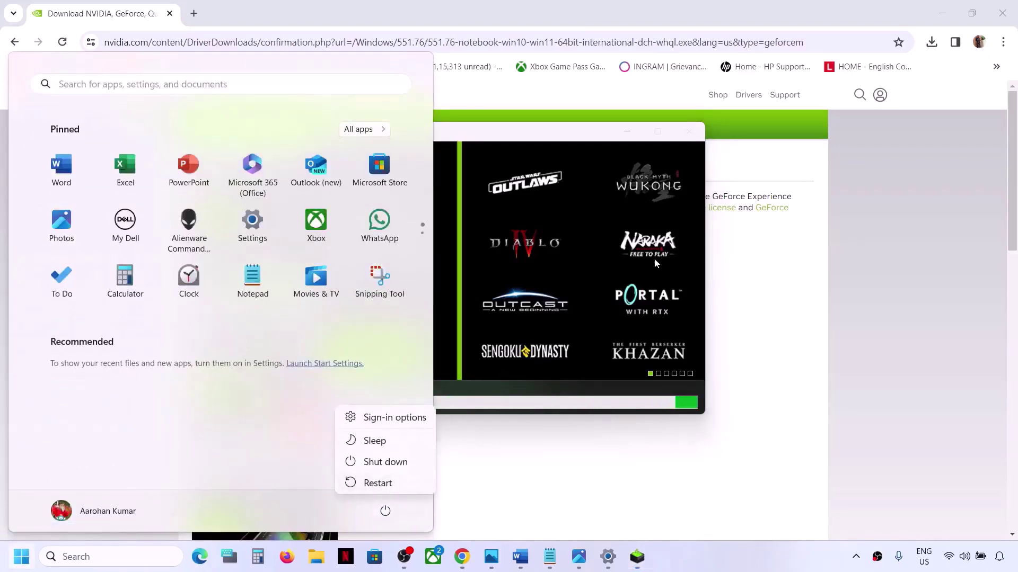
{"action": "key", "text": "Escape"}
{"action": "left_click", "coordinate": [596, 139]}
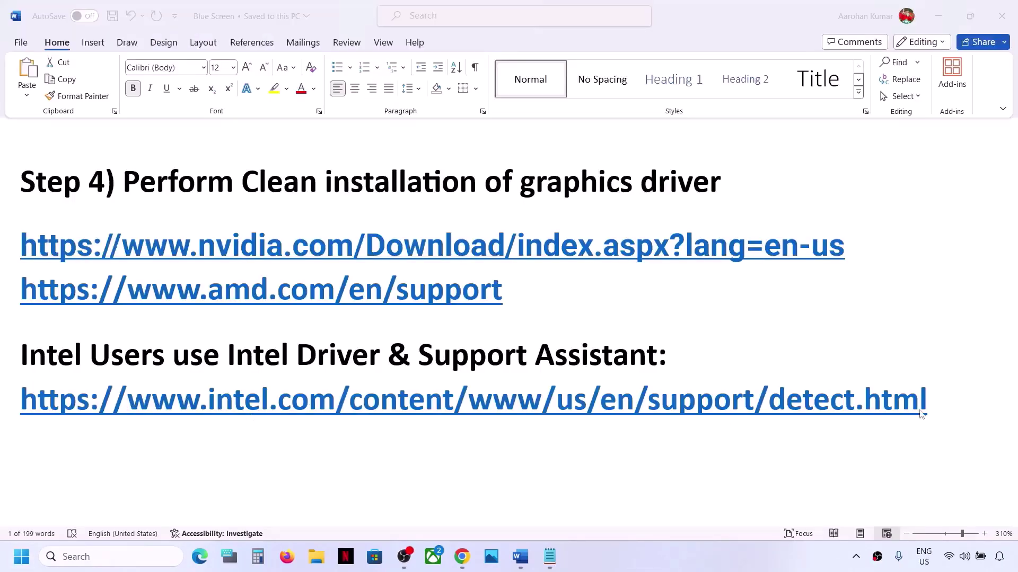
- Copy the Intel Driver & Support Assistant link from the note, open it in a new Chrome tab and view the available updates
{"action": "triple_click", "coordinate": [943, 407]}
{"action": "key", "text": "ctrl+c"}
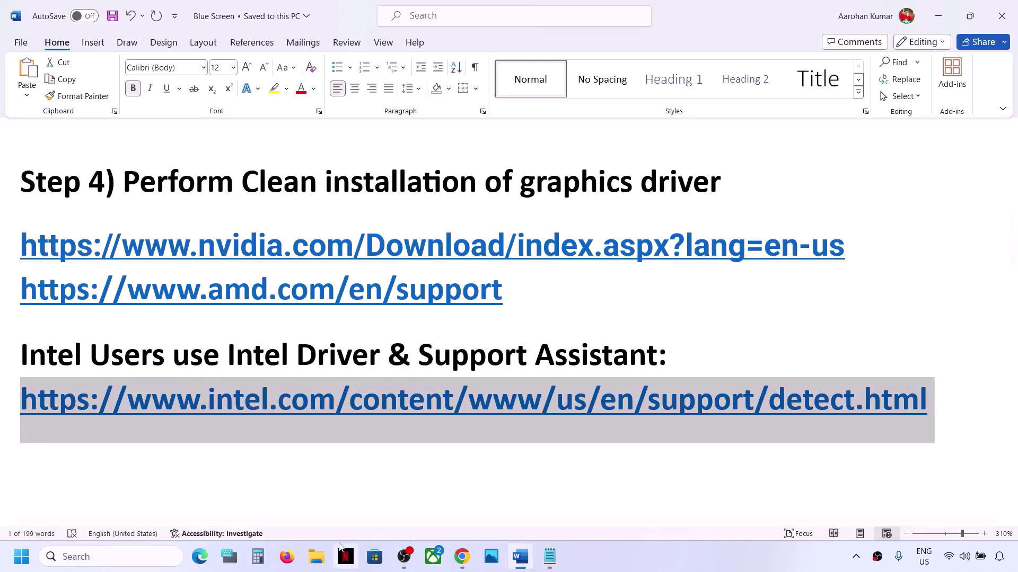
{"action": "left_click", "coordinate": [466, 562]}
{"action": "left_click", "coordinate": [199, 14]}
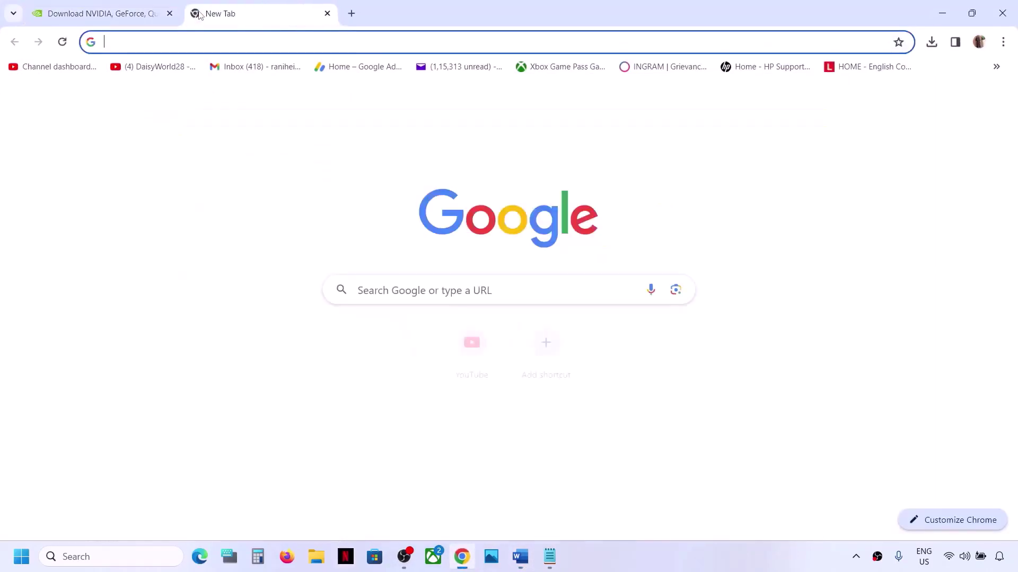
{"action": "key", "text": "ctrl+v"}
{"action": "key", "text": "Return"}
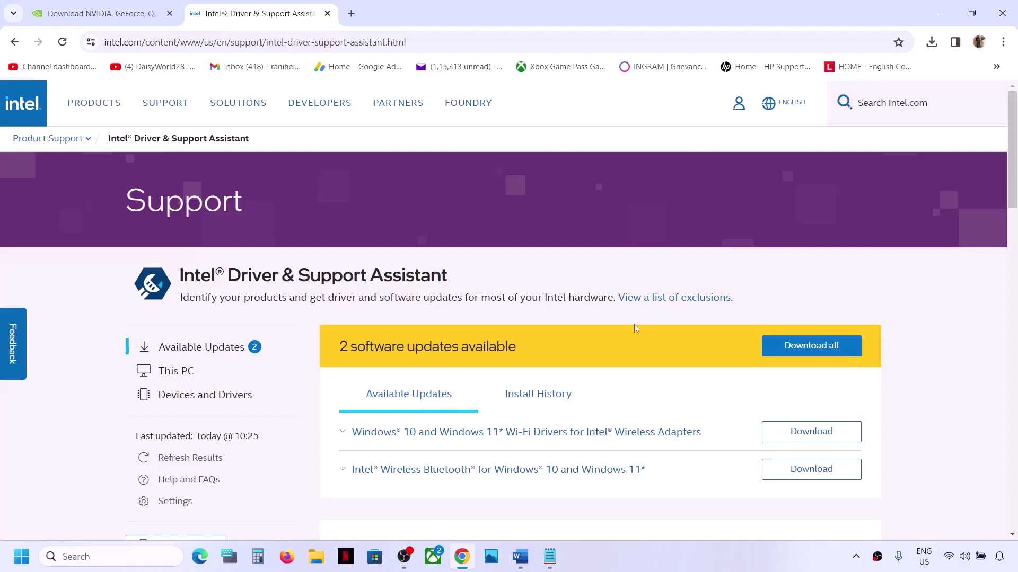
{"action": "scroll", "coordinate": [634, 324], "scroll_direction": "down", "scroll_amount": 2}
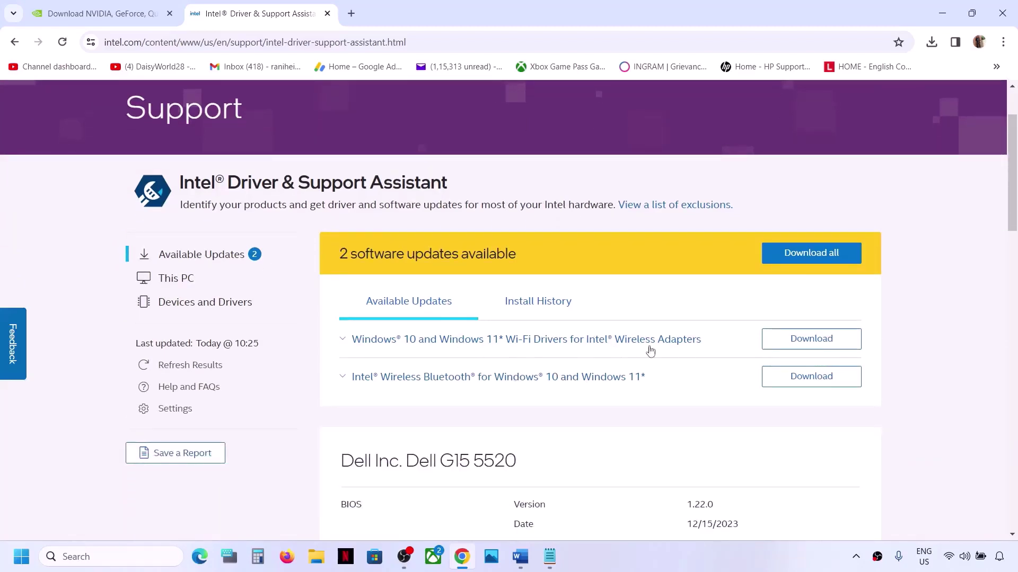
- Download all available Intel updates, then start installing the Intel Wi-Fi driver and accept its license terms
{"action": "left_click", "coordinate": [810, 254]}
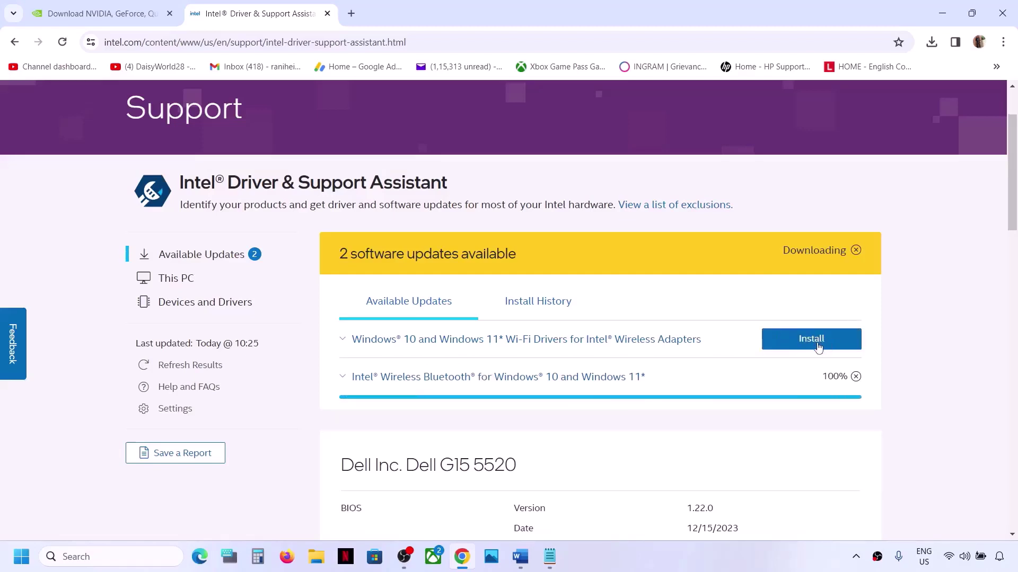
{"action": "left_click", "coordinate": [830, 261]}
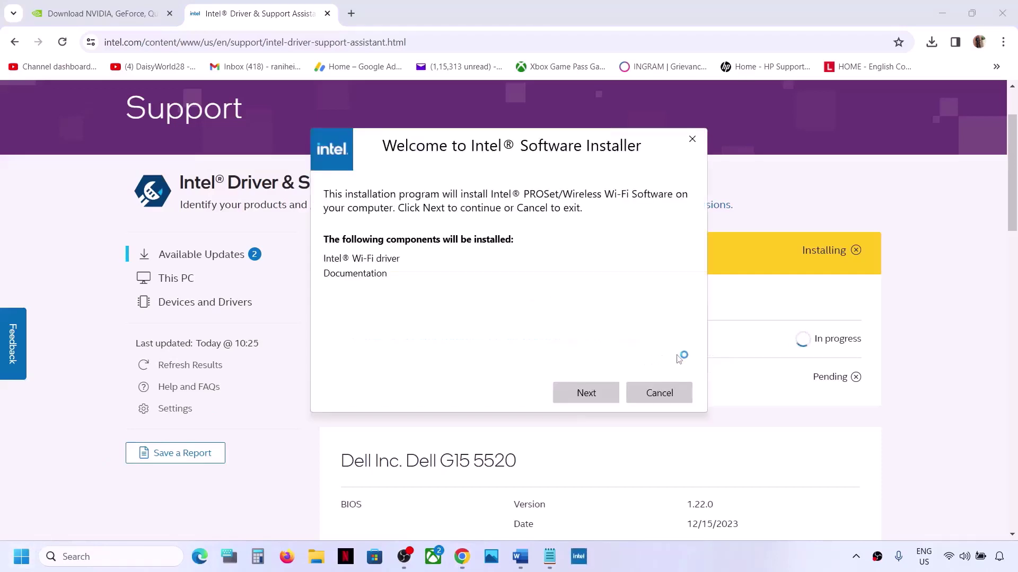
{"action": "left_click", "coordinate": [593, 396]}
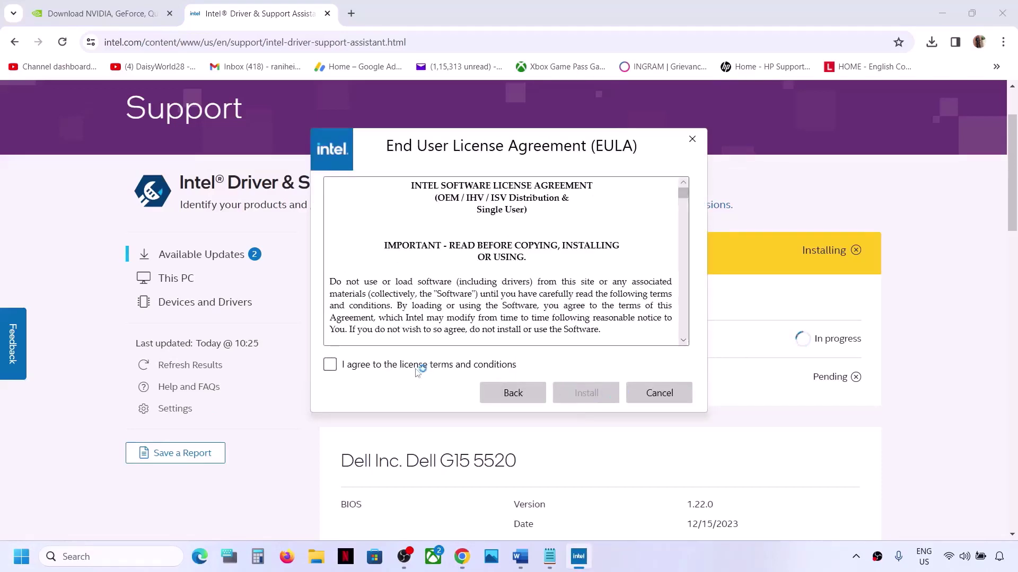
{"action": "left_click", "coordinate": [412, 364]}
{"action": "left_click", "coordinate": [580, 393]}
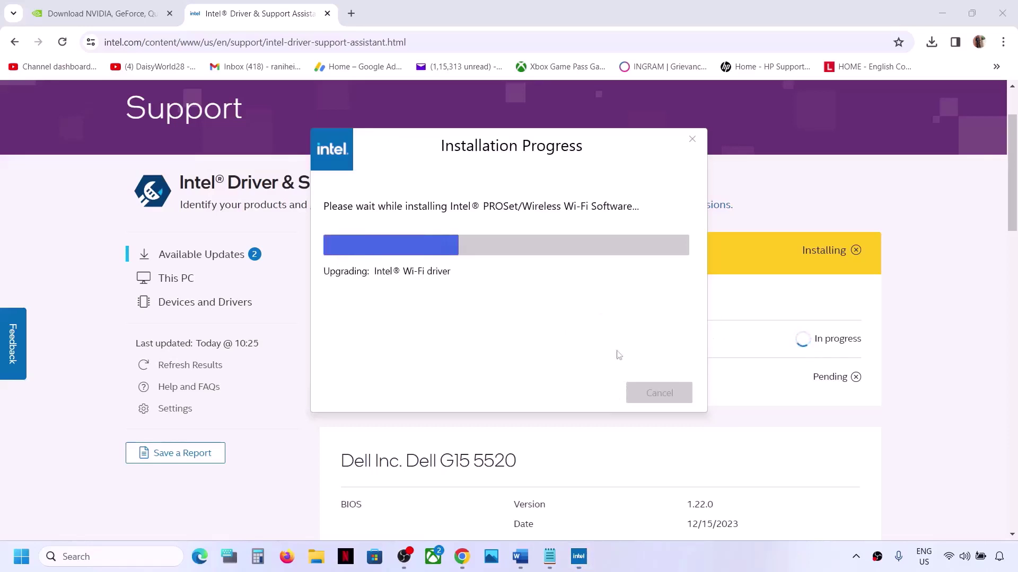
{"action": "left_click", "coordinate": [920, 382]}
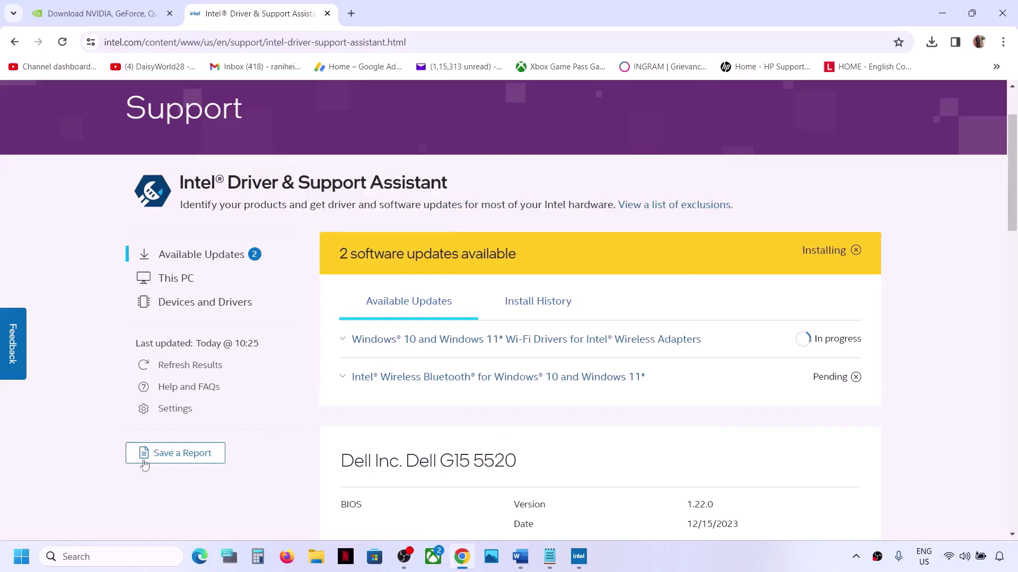
- View the computer's power options, dismiss them without restarting and switch to the Blue Screen note in Word
{"action": "left_click", "coordinate": [20, 569]}
{"action": "left_click", "coordinate": [385, 511]}
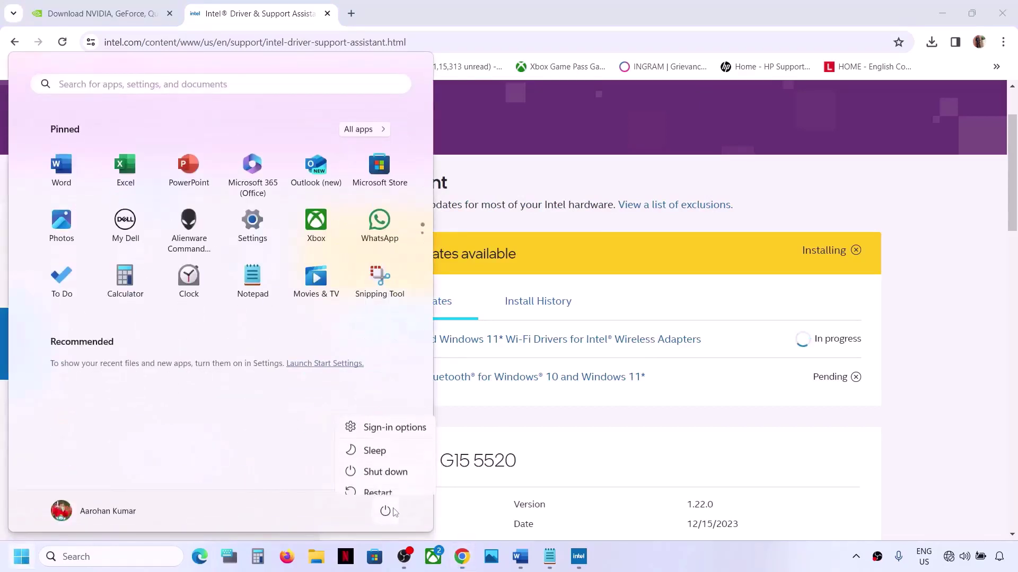
{"action": "key", "text": "Escape"}
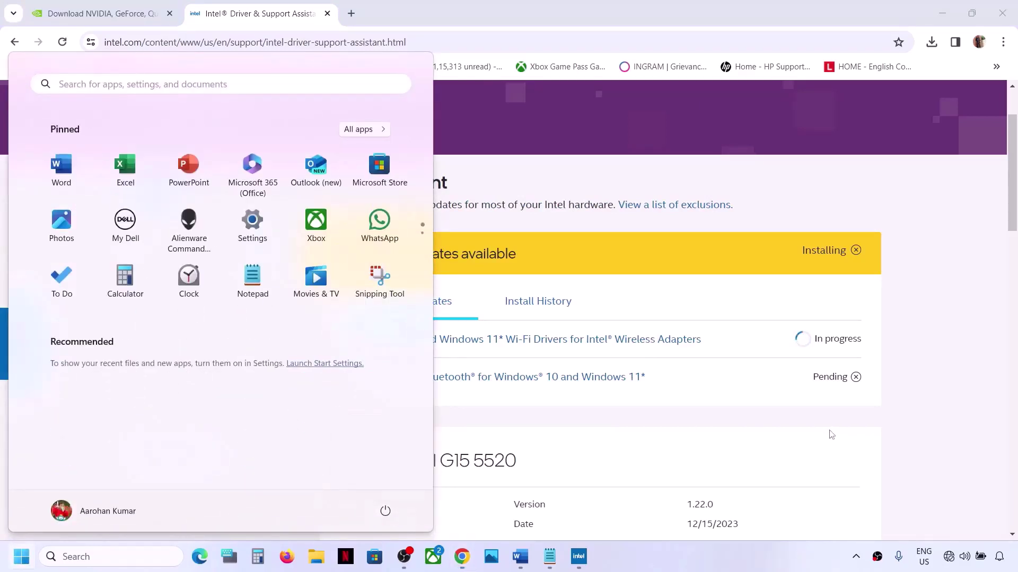
{"action": "left_click", "coordinate": [524, 562]}
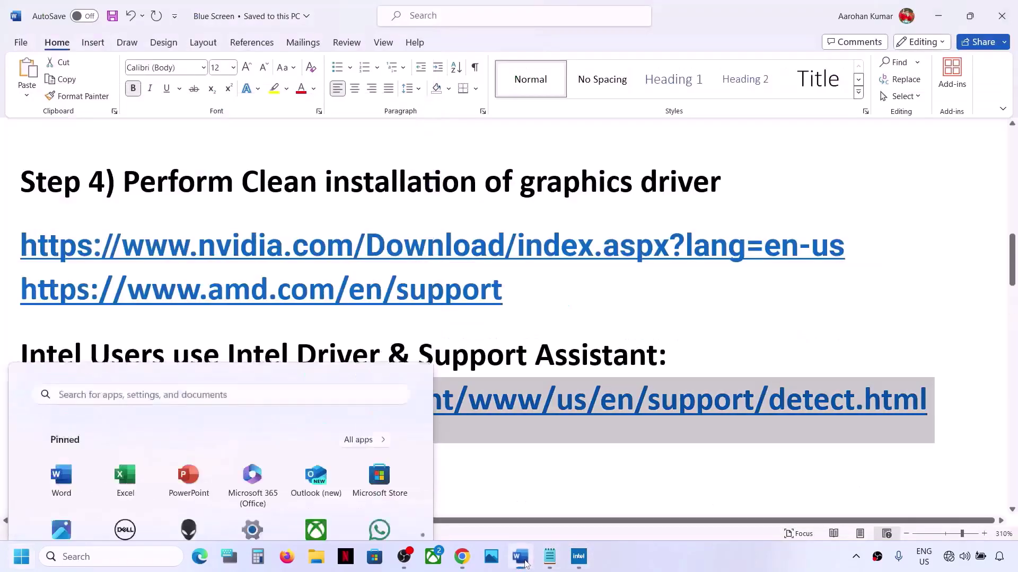
- Highlight the note's Step 5 text "Run SFC & DISM Command" and open Command Prompt as administrator
{"action": "scroll", "coordinate": [347, 354], "scroll_direction": "down", "scroll_amount": 4}
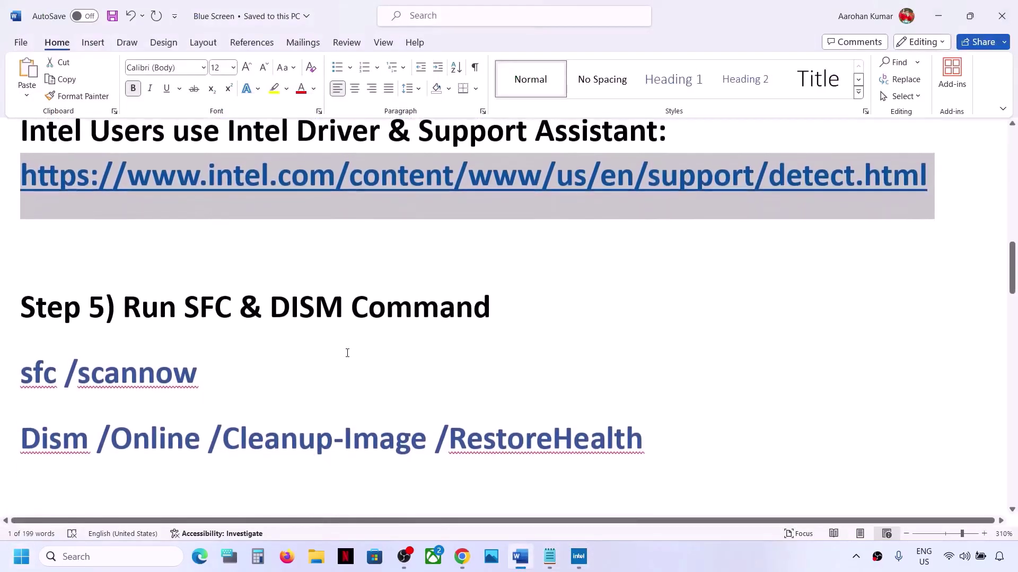
{"action": "left_click_drag", "start_coordinate": [138, 299], "coordinate": [496, 297]}
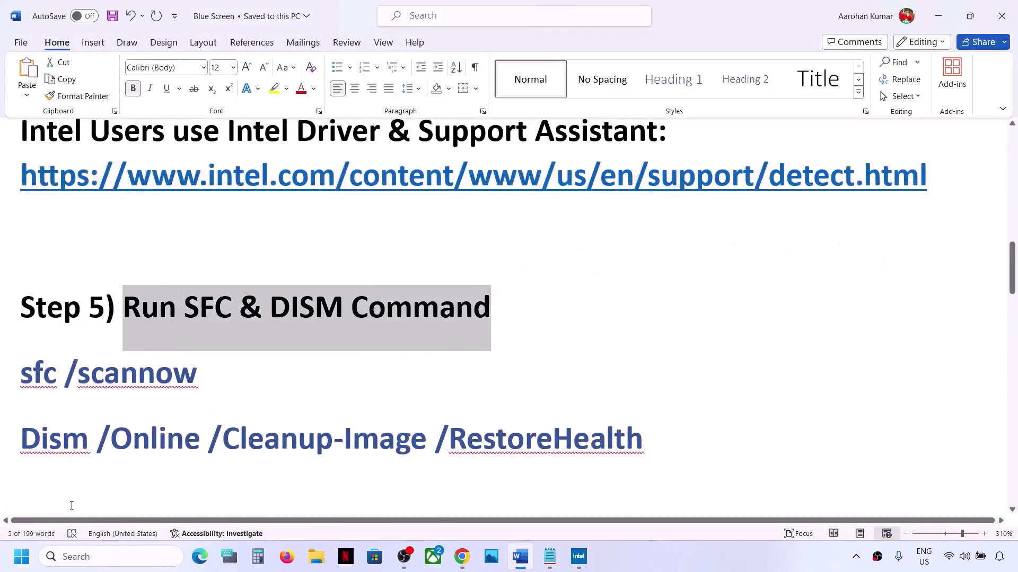
{"action": "left_click", "coordinate": [80, 556]}
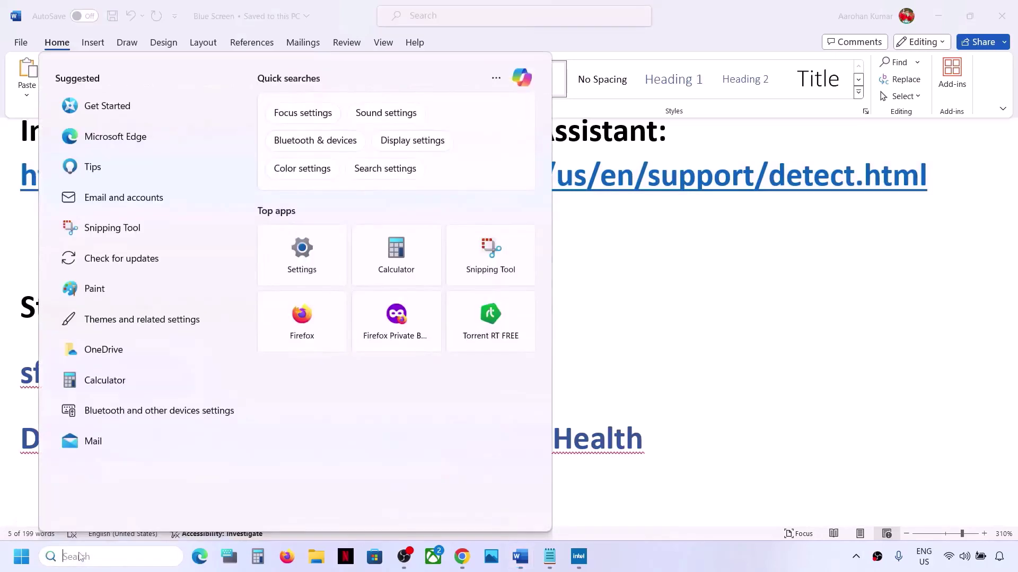
{"action": "type", "text": "cmd"}
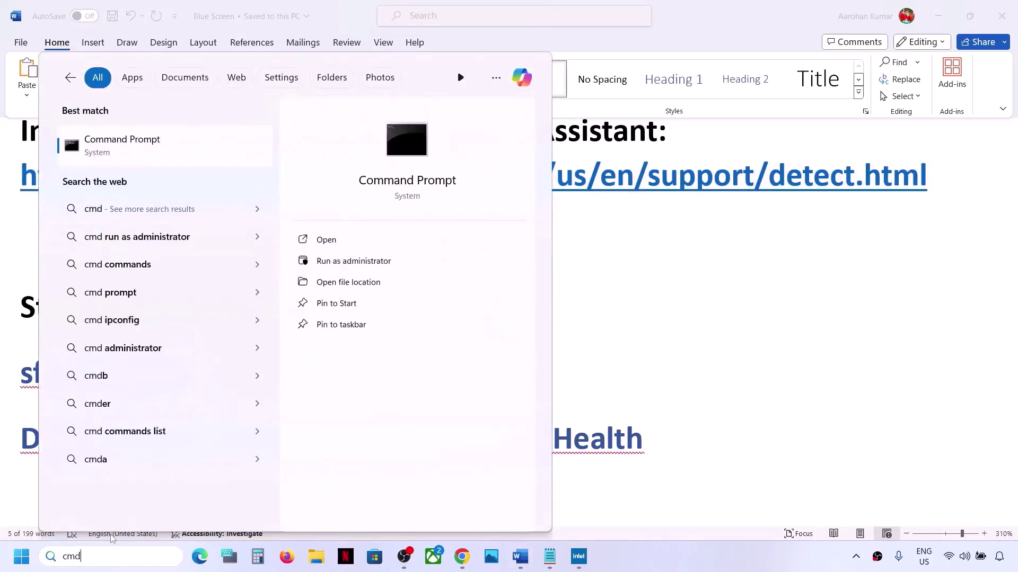
{"action": "right_click", "coordinate": [131, 158]}
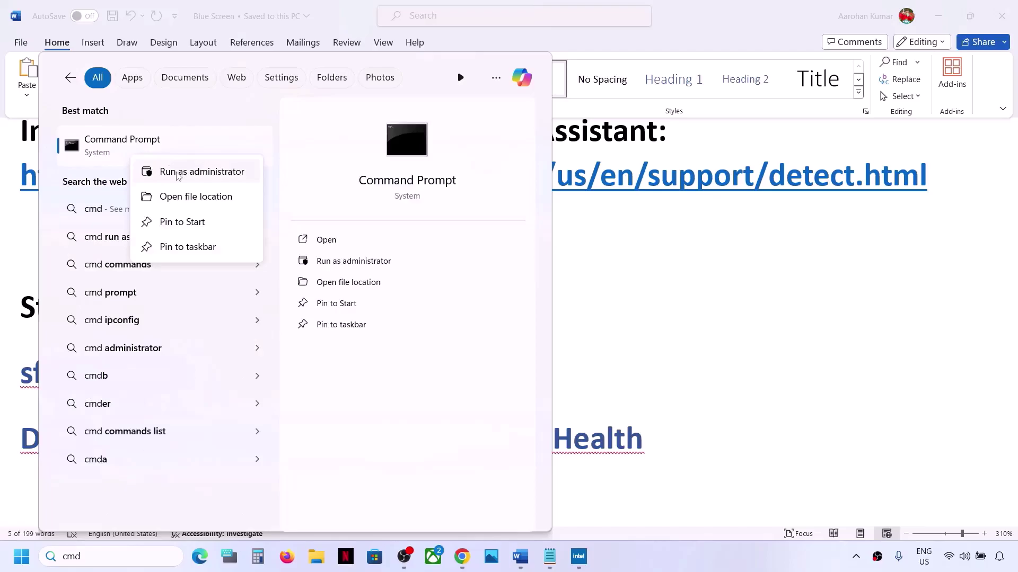
{"action": "left_click", "coordinate": [177, 175]}
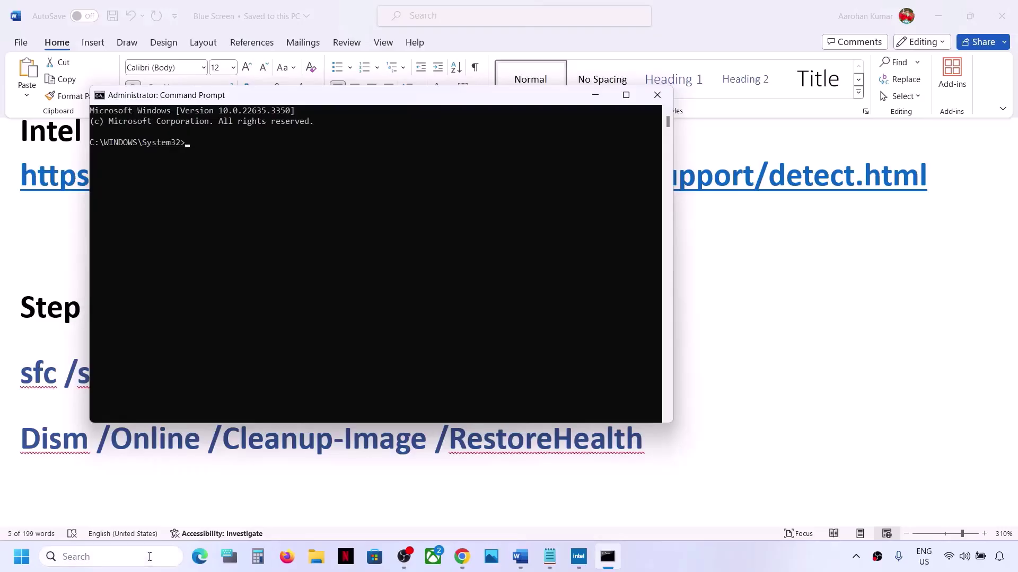
{"action": "left_click", "coordinate": [149, 557]}
{"action": "type", "text": "cmd"}
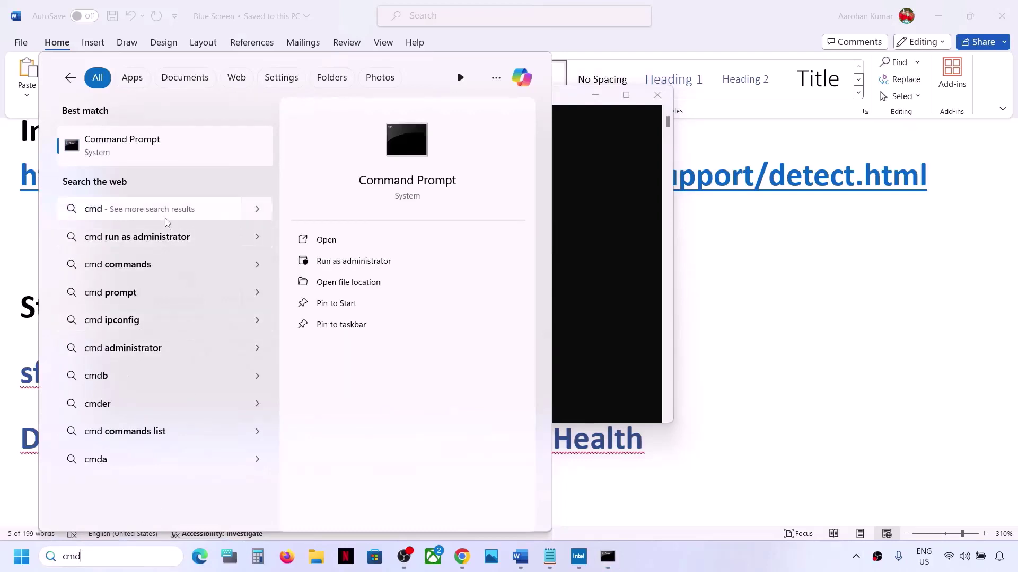
{"action": "right_click", "coordinate": [158, 156]}
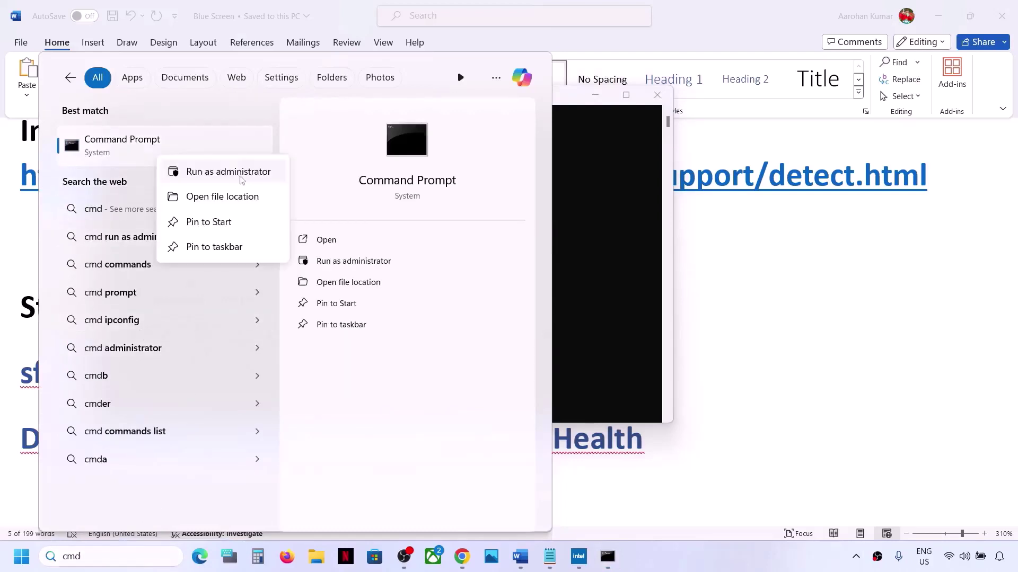
{"action": "left_click", "coordinate": [615, 237]}
{"action": "left_click", "coordinate": [456, 249]}
- Copy the command sfc /scannow from the note and run it in the administrator Command Prompt
{"action": "left_click", "coordinate": [34, 387]}
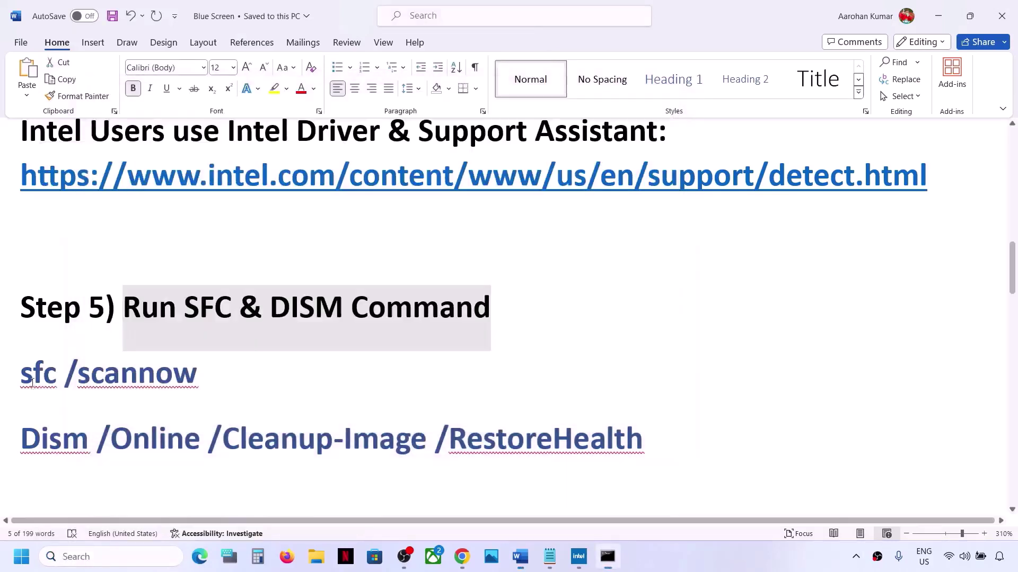
{"action": "double_click", "coordinate": [116, 378]}
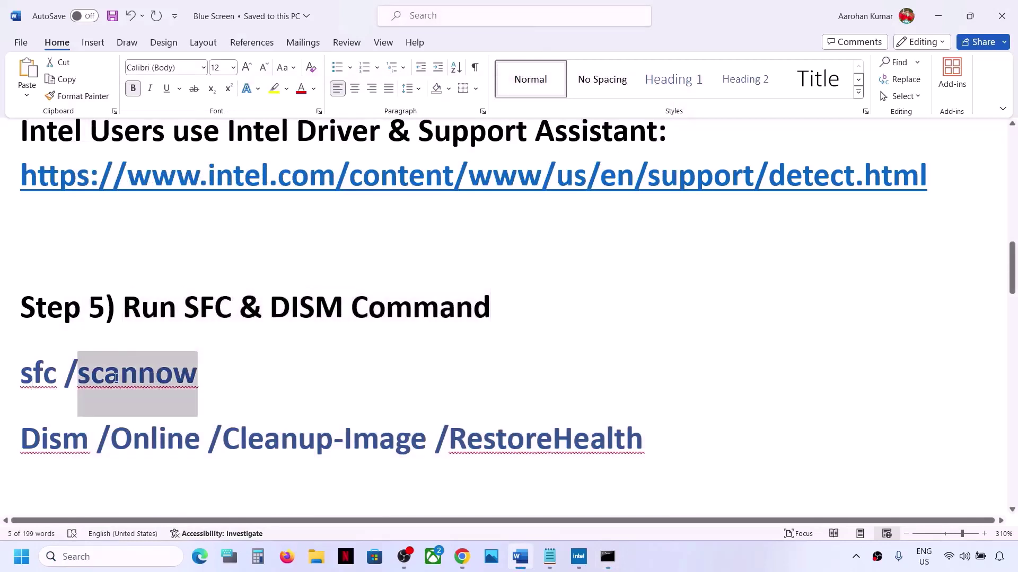
{"action": "left_click", "coordinate": [211, 369]}
{"action": "left_click_drag", "start_coordinate": [209, 369], "coordinate": [20, 374]}
{"action": "key", "text": "ctrl+c"}
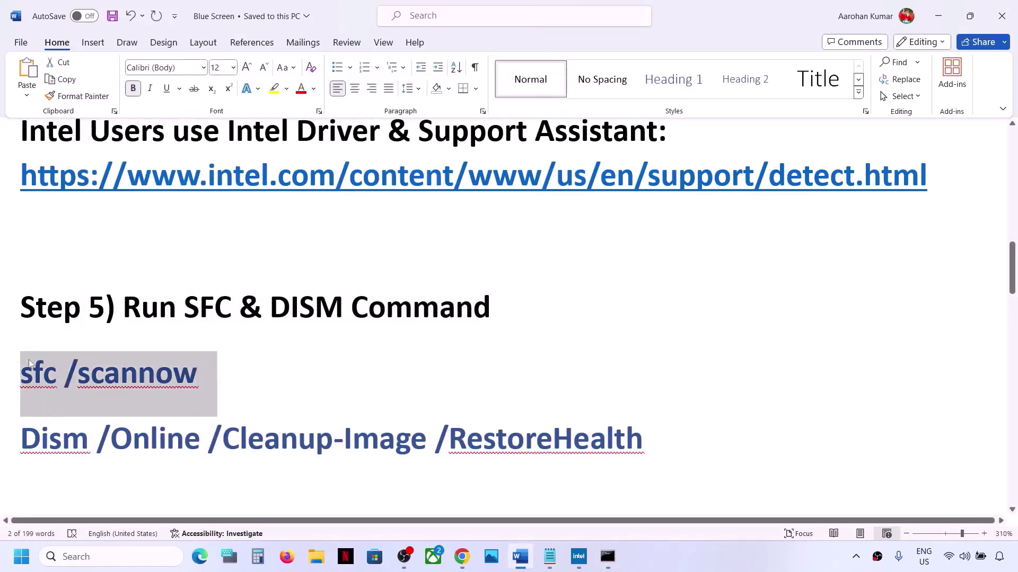
{"action": "key", "text": "alt+Tab"}
{"action": "right_click", "coordinate": [347, 208]}
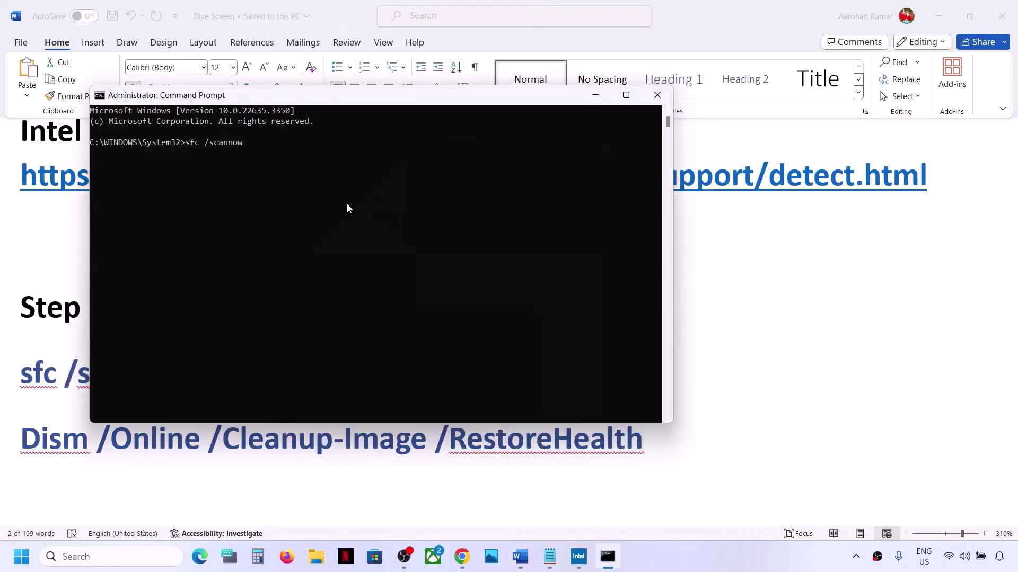
{"action": "key", "text": "Return"}
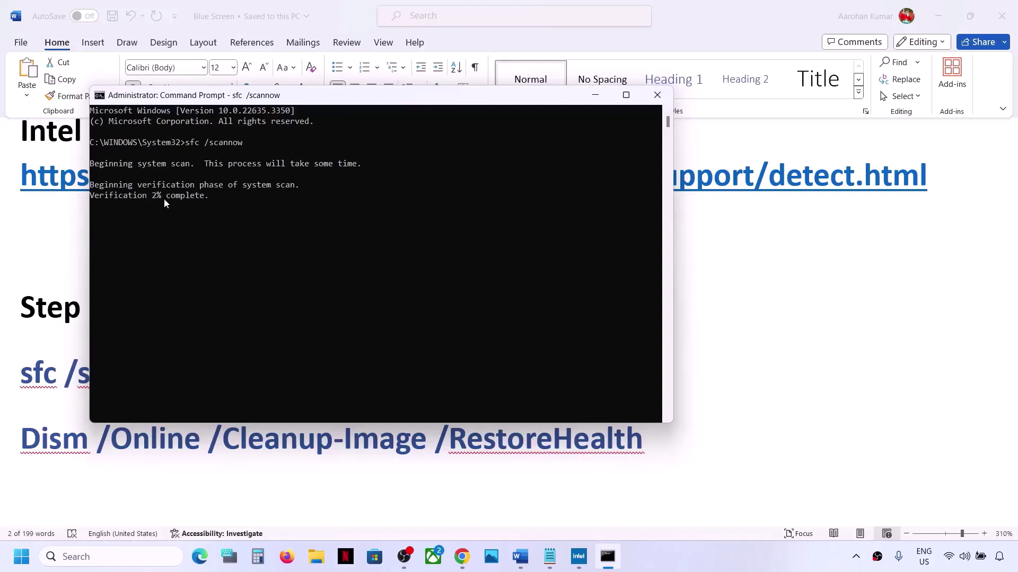
- Copy the command Dism /Online /Cleanup-Image /RestoreHealth from the note, check the scan progress in Command Prompt and return to the note
{"action": "left_click", "coordinate": [92, 437]}
{"action": "left_click", "coordinate": [225, 436]}
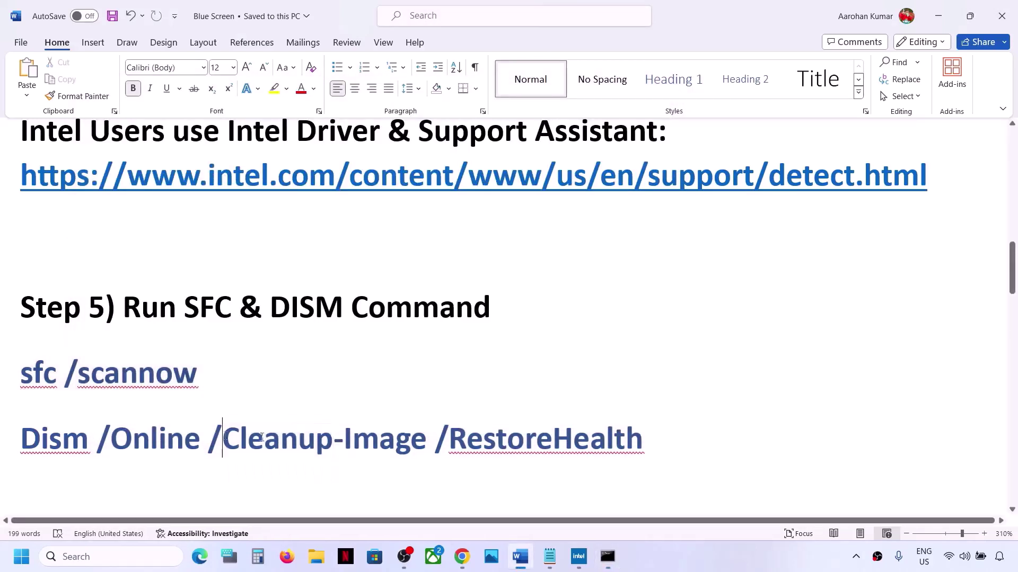
{"action": "left_click_drag", "start_coordinate": [663, 432], "coordinate": [22, 437]}
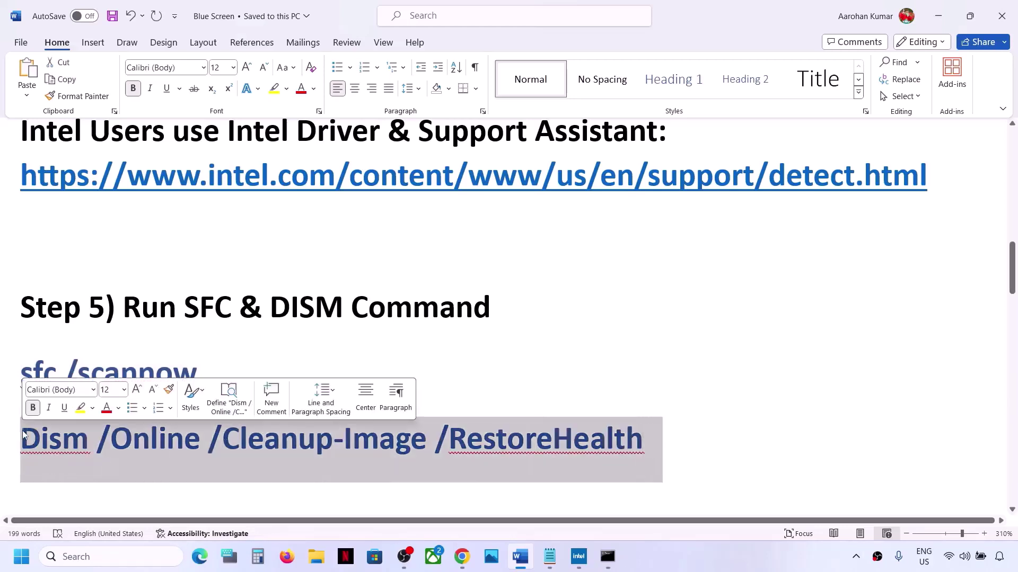
{"action": "right_click", "coordinate": [43, 439]}
{"action": "left_click", "coordinate": [74, 224]}
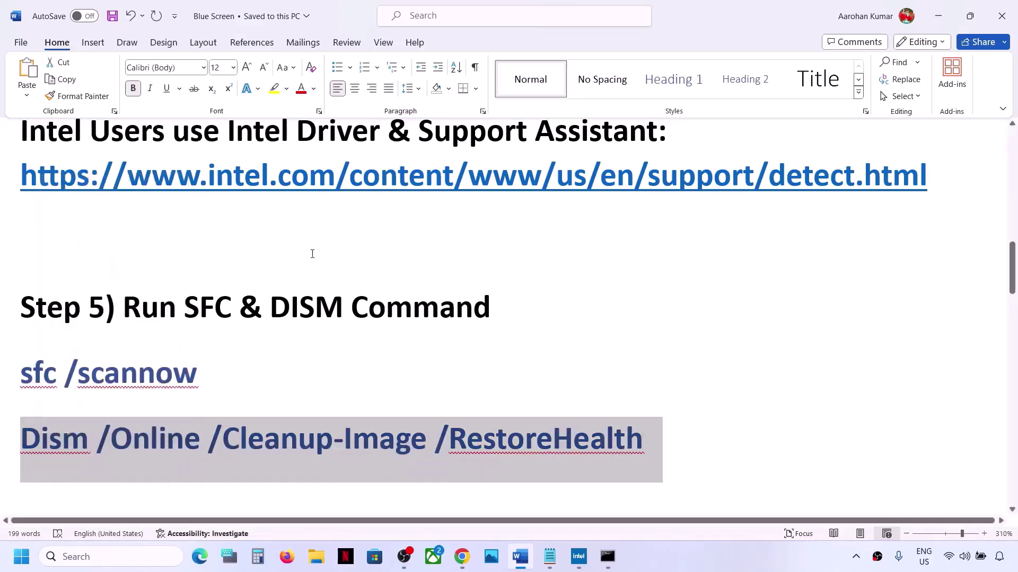
{"action": "key", "text": "alt+Tab"}
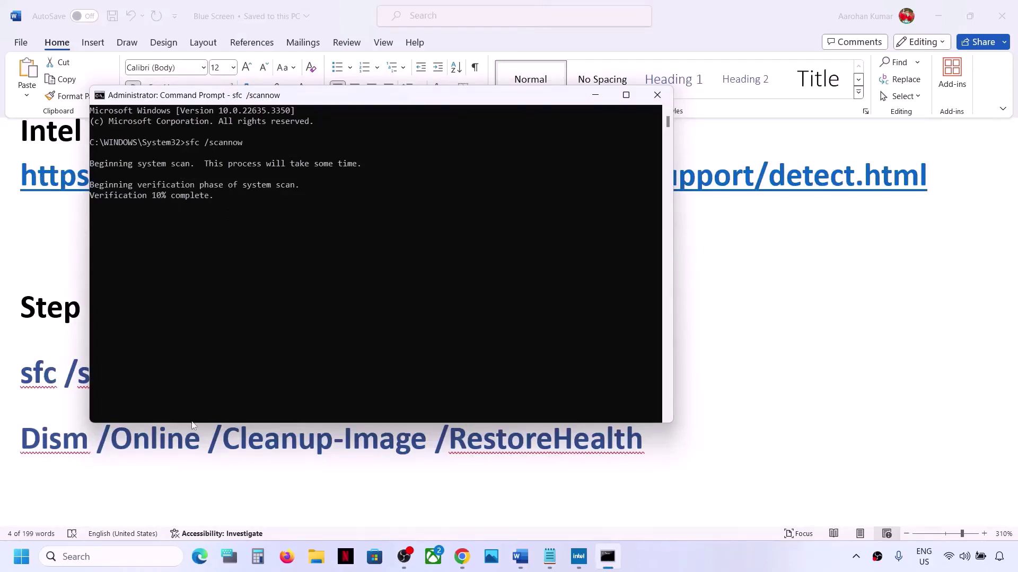
{"action": "key", "text": "alt+Tab"}
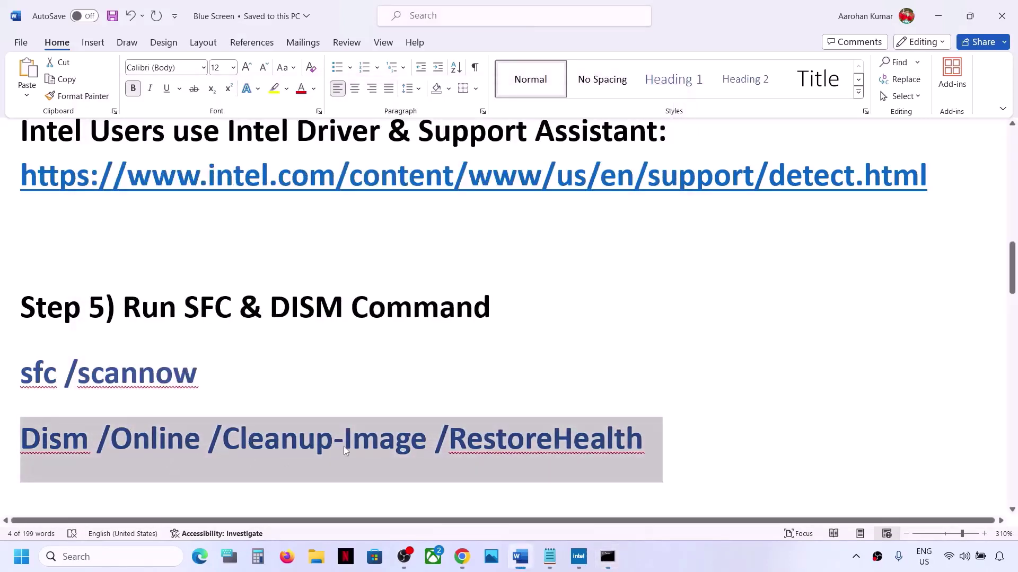
- View the power options with Restart once more and dismiss them without restarting the computer
{"action": "left_click", "coordinate": [21, 556]}
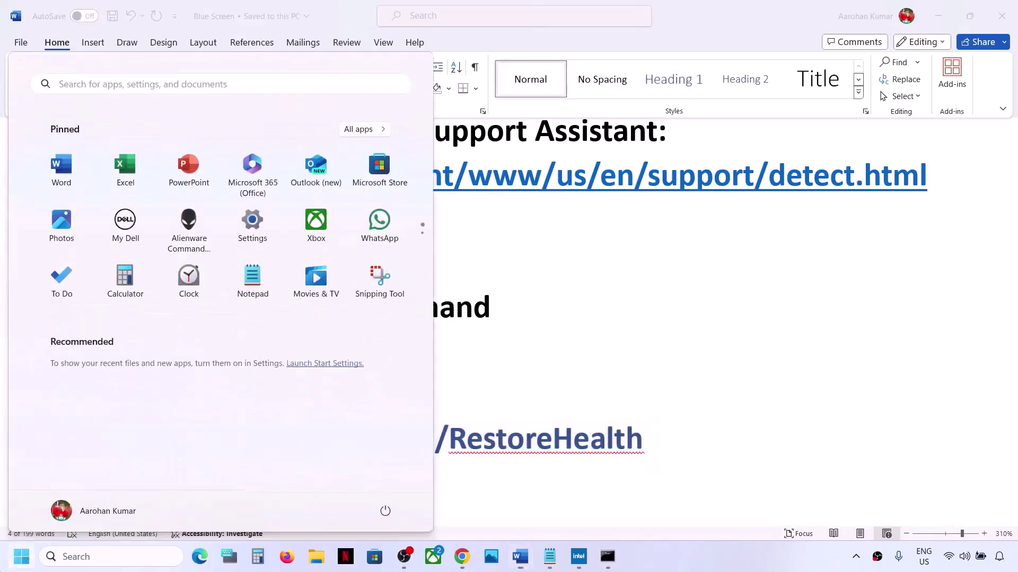
{"action": "left_click", "coordinate": [385, 510]}
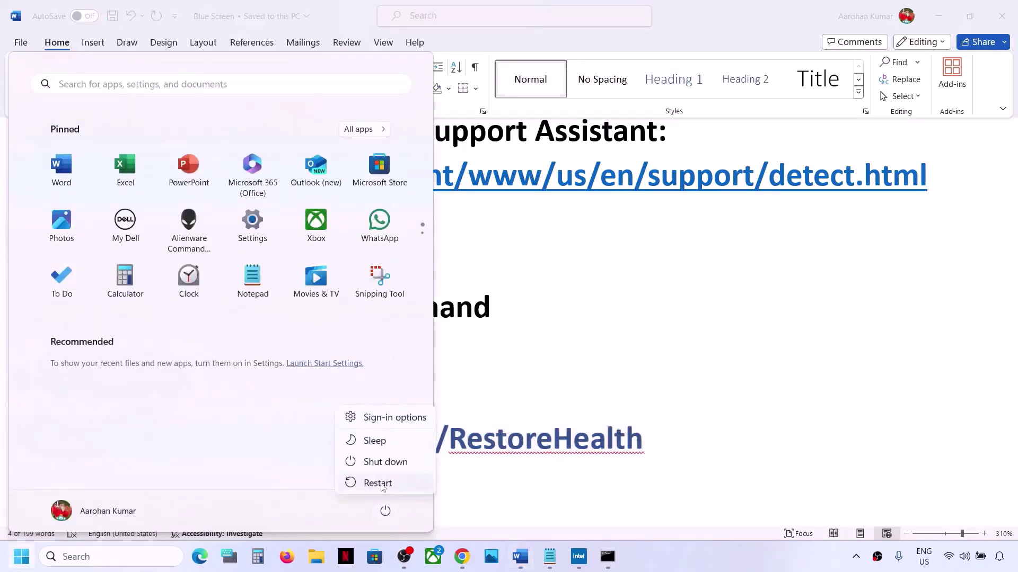
{"action": "left_click", "coordinate": [594, 411]}
{"action": "left_click", "coordinate": [561, 398]}
- Go to Step 6 of the note and highlight its heading text "Increase the Virtual Memory"
{"action": "scroll", "coordinate": [561, 397], "scroll_direction": "down", "scroll_amount": 3}
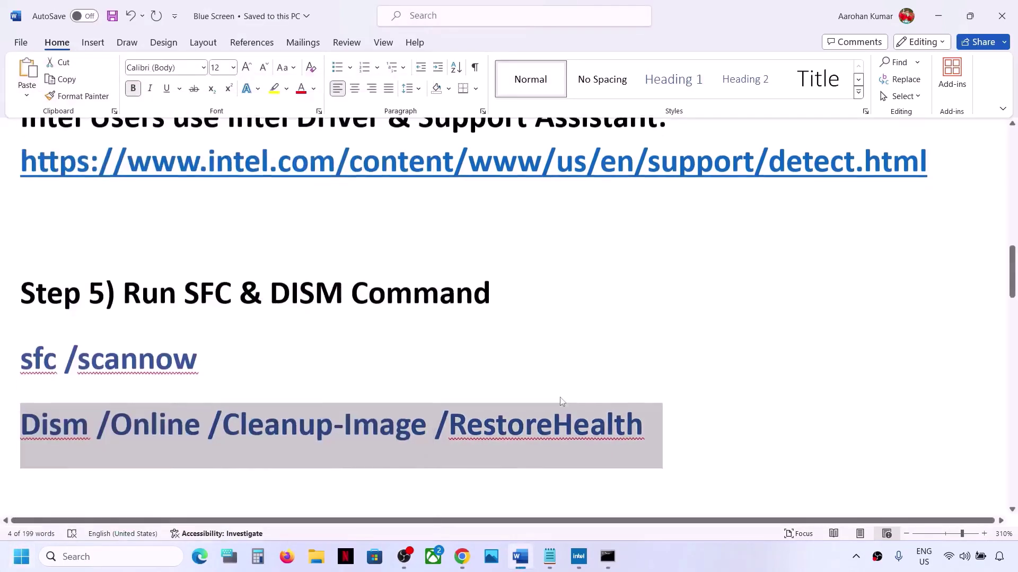
{"action": "scroll", "coordinate": [561, 398], "scroll_direction": "down", "scroll_amount": 2}
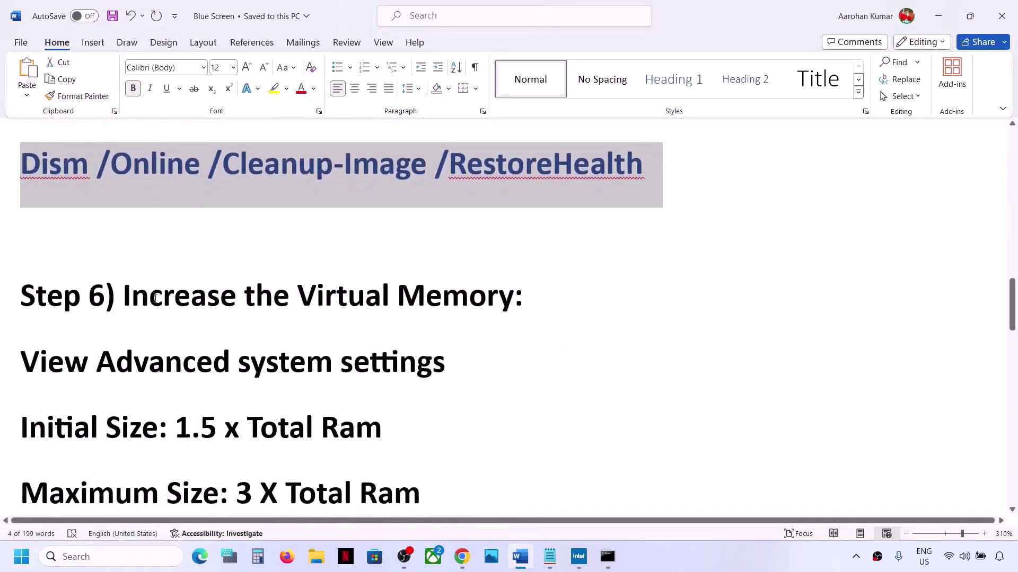
{"action": "left_click_drag", "start_coordinate": [124, 298], "coordinate": [516, 300]}
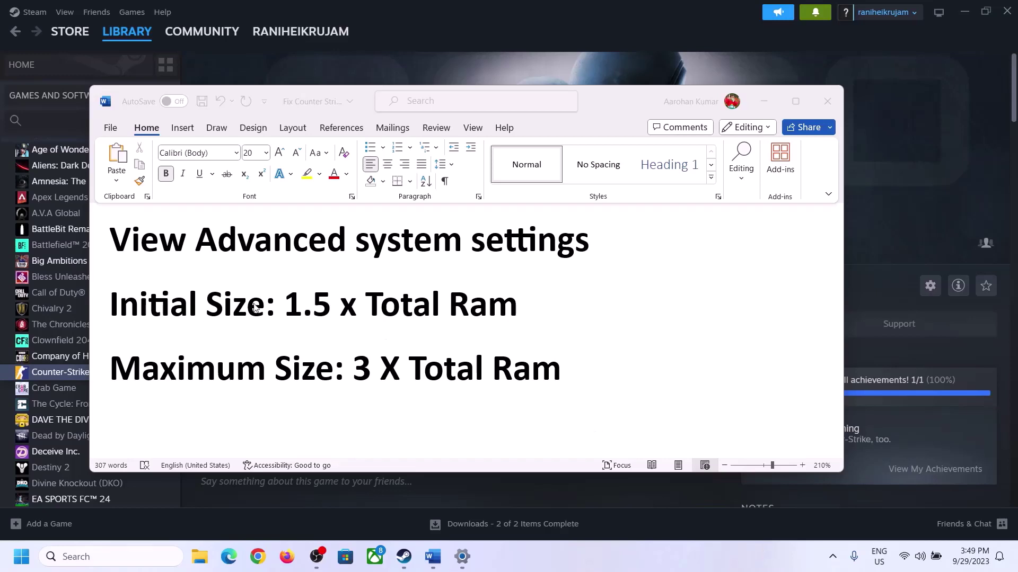
- Copy "View Advanced system settings" from the note, search Windows for it, open System Properties and move the dialog nearer the screen's centre
{"action": "left_click_drag", "start_coordinate": [120, 243], "coordinate": [550, 264]}
{"action": "key", "text": "ctrl+c"}
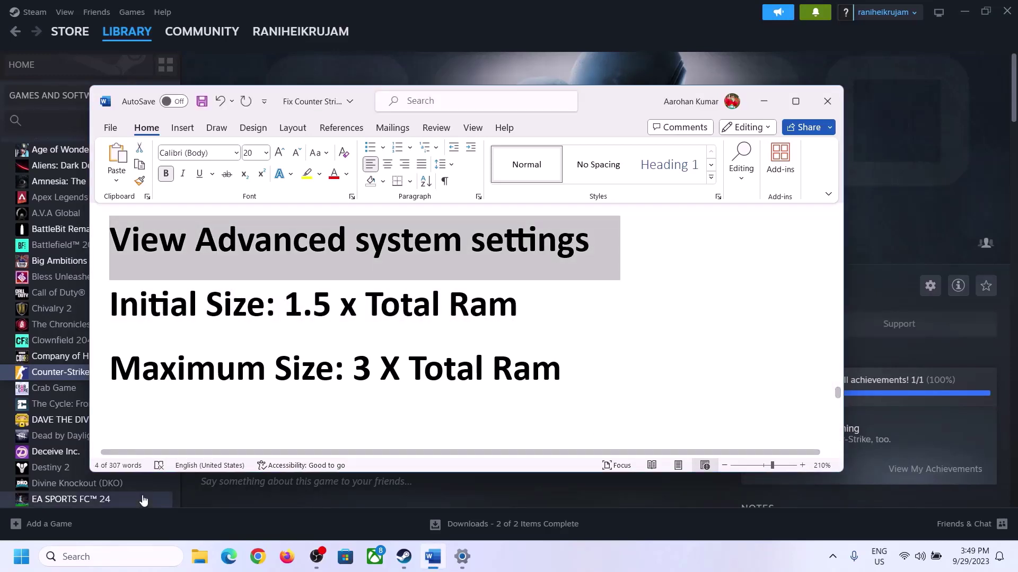
{"action": "left_click", "coordinate": [122, 554]}
{"action": "key", "text": "ctrl+v"}
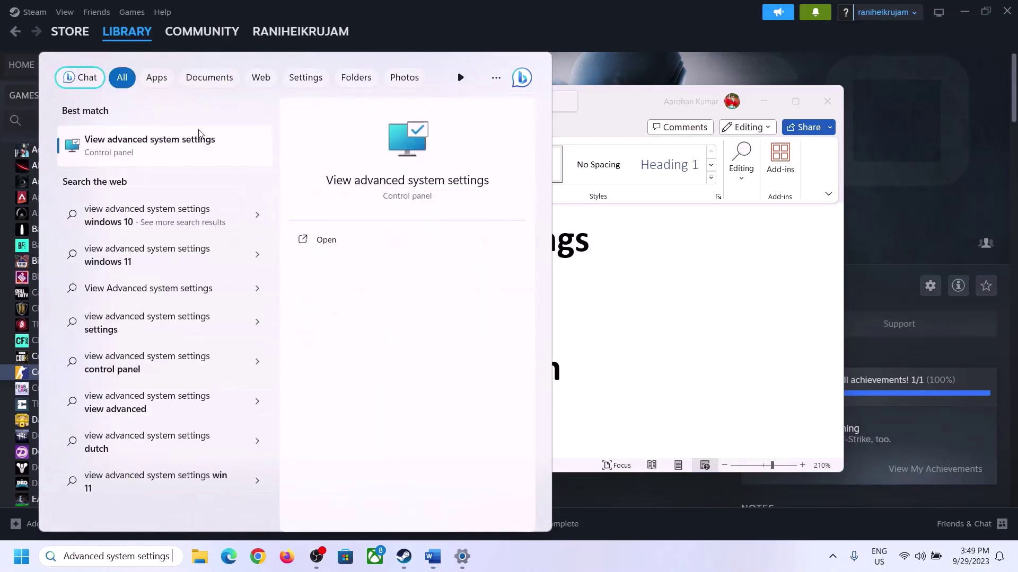
{"action": "left_click", "coordinate": [141, 151]}
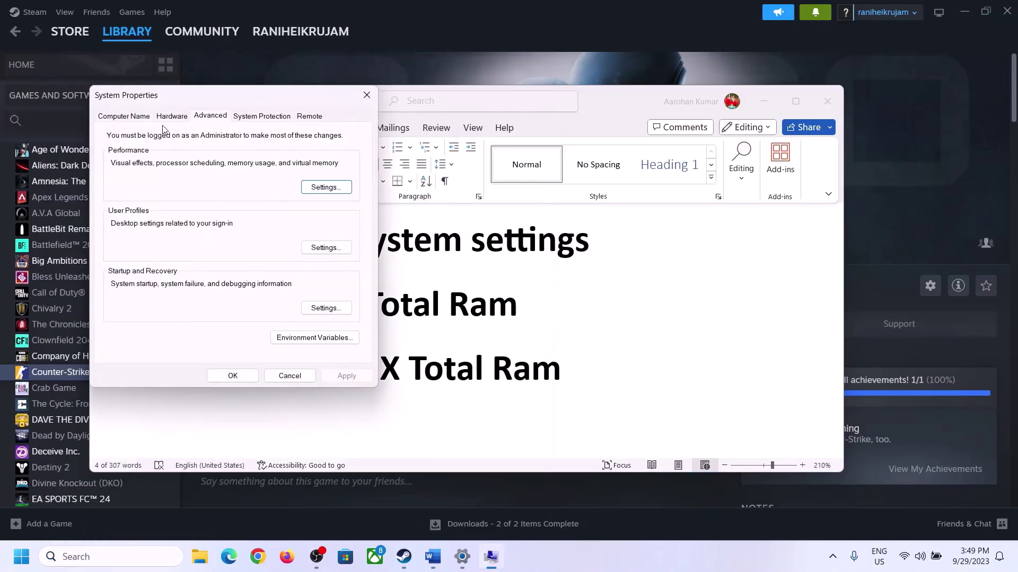
{"action": "left_click_drag", "start_coordinate": [211, 100], "coordinate": [455, 181]}
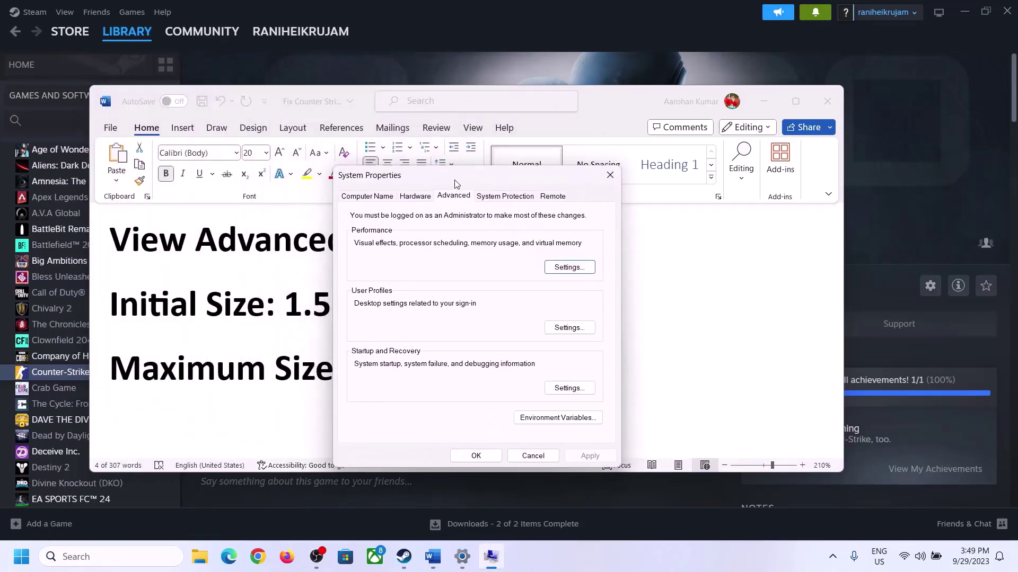
- Open the Virtual Memory settings from Performance, turn off automatic paging file management and choose a custom size for drive C:
{"action": "left_click", "coordinate": [571, 269]}
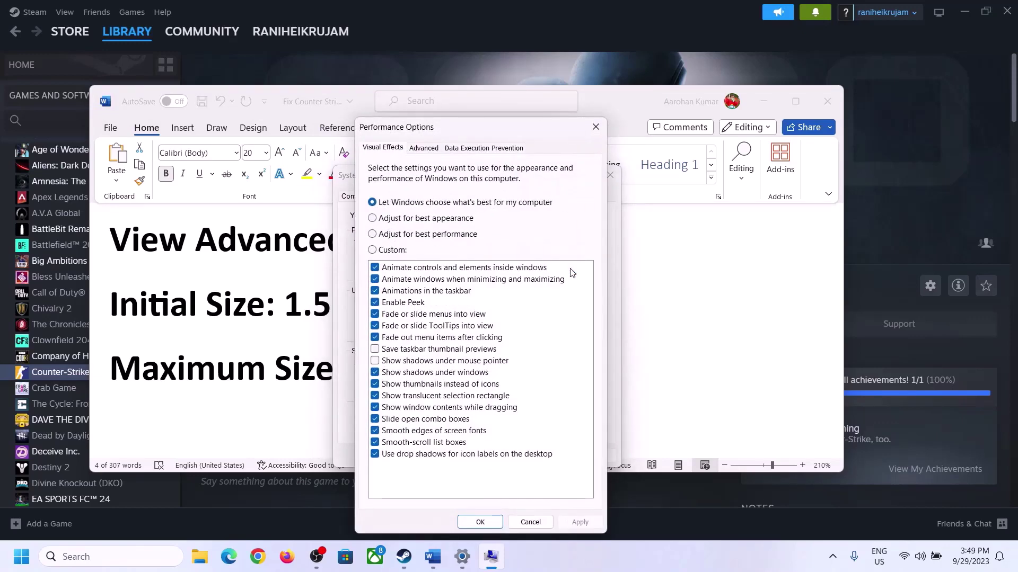
{"action": "left_click", "coordinate": [424, 148]}
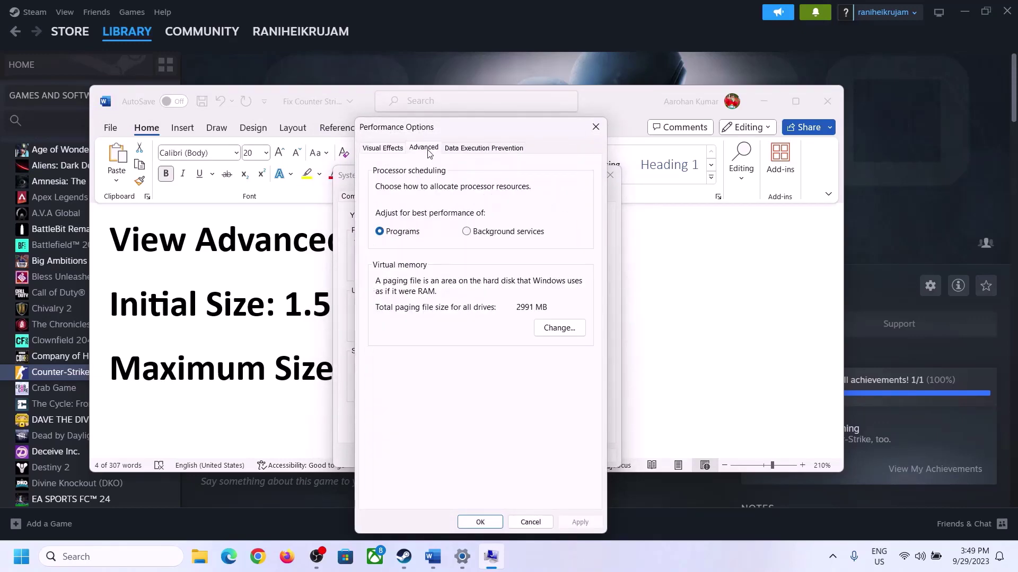
{"action": "left_click", "coordinate": [564, 329]}
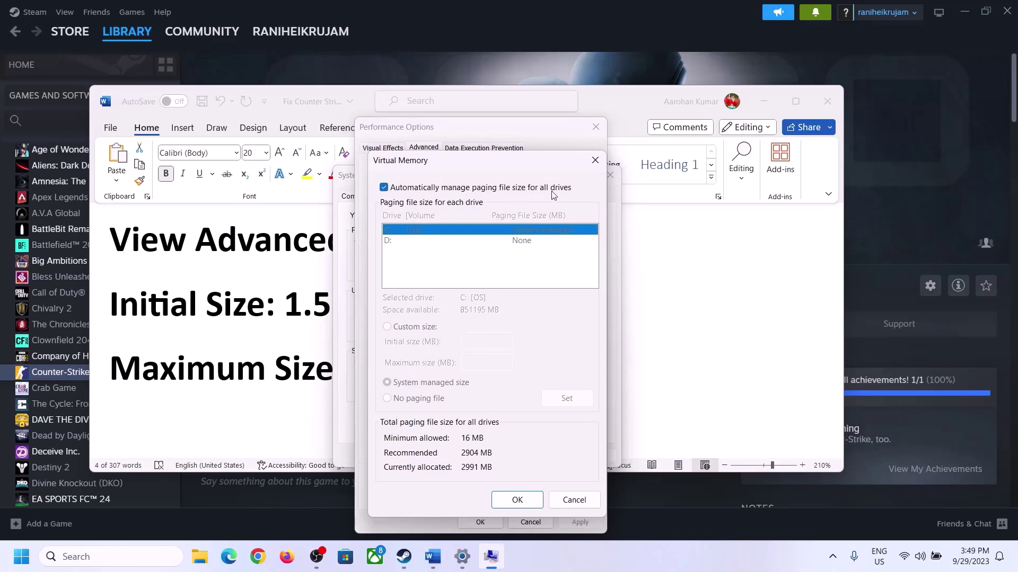
{"action": "left_click", "coordinate": [383, 188]}
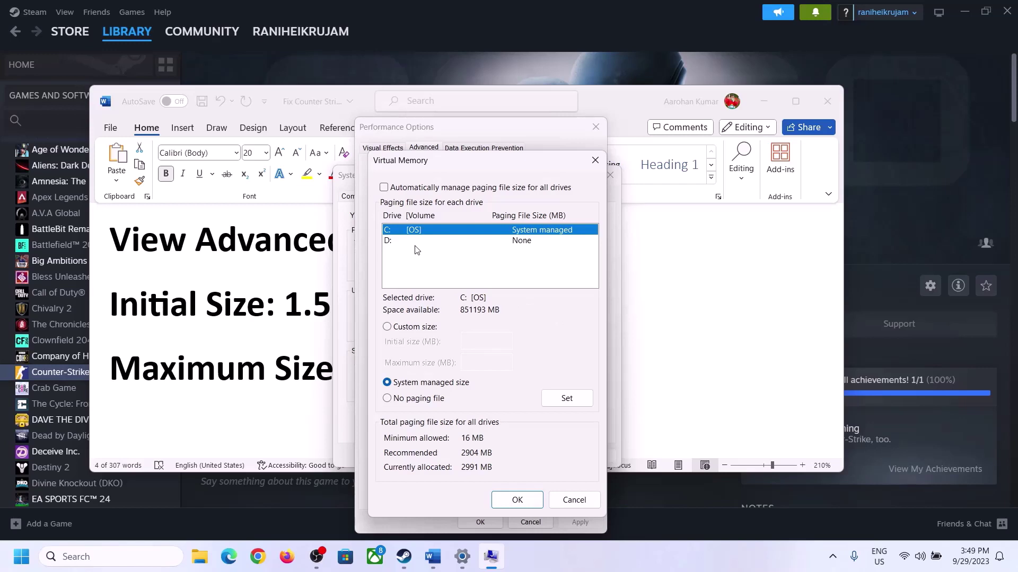
{"action": "left_click", "coordinate": [387, 328]}
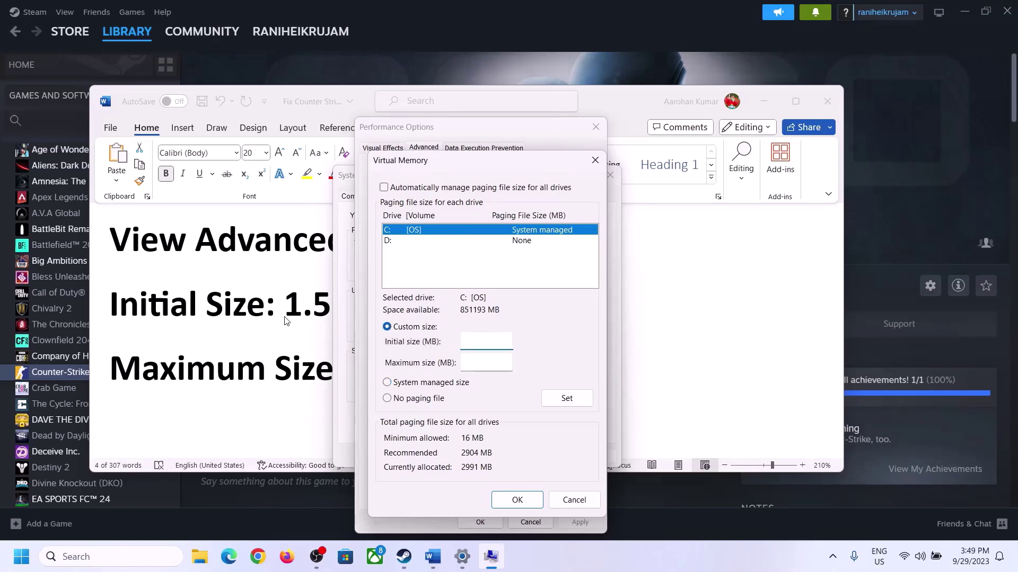
- Highlight "1.5 x Total Ram" in the note, check the installed RAM in Settings under System > About, and return to Virtual Memory
{"action": "left_click", "coordinate": [298, 314]}
{"action": "left_click_drag", "start_coordinate": [293, 305], "coordinate": [472, 317]}
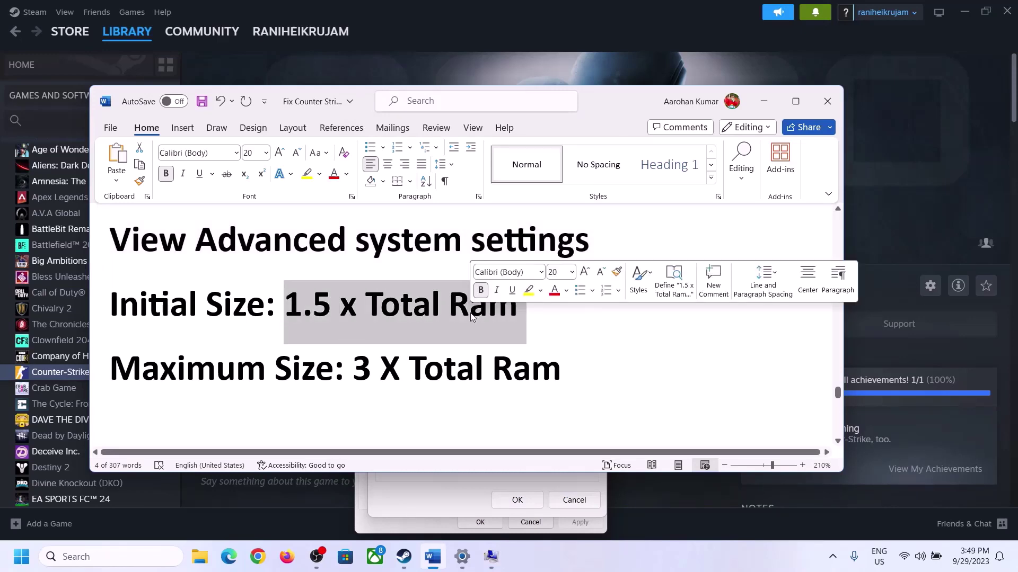
{"action": "left_click", "coordinate": [462, 557]}
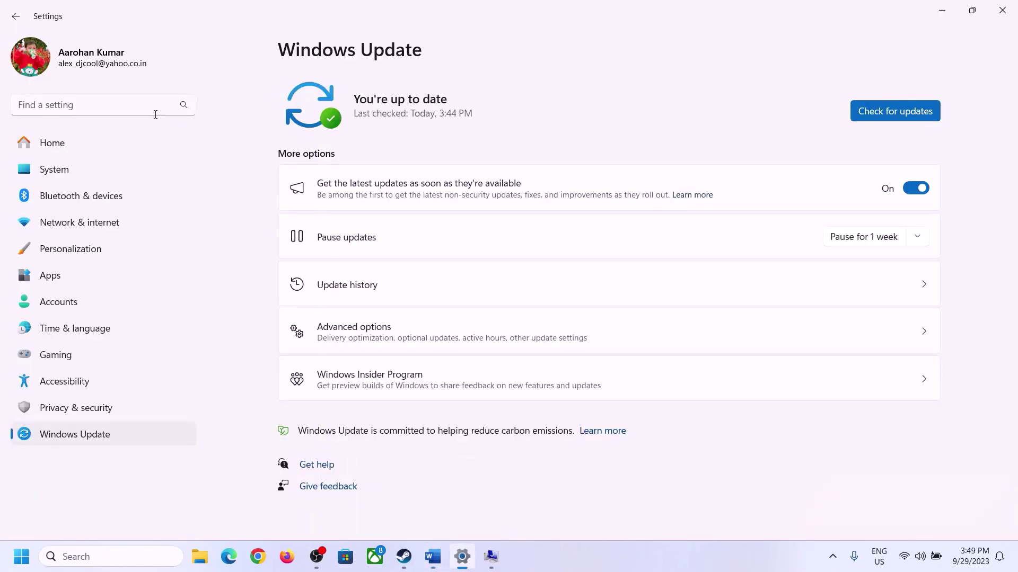
{"action": "left_click", "coordinate": [47, 171]}
{"action": "scroll", "coordinate": [373, 420], "scroll_direction": "down", "scroll_amount": 10}
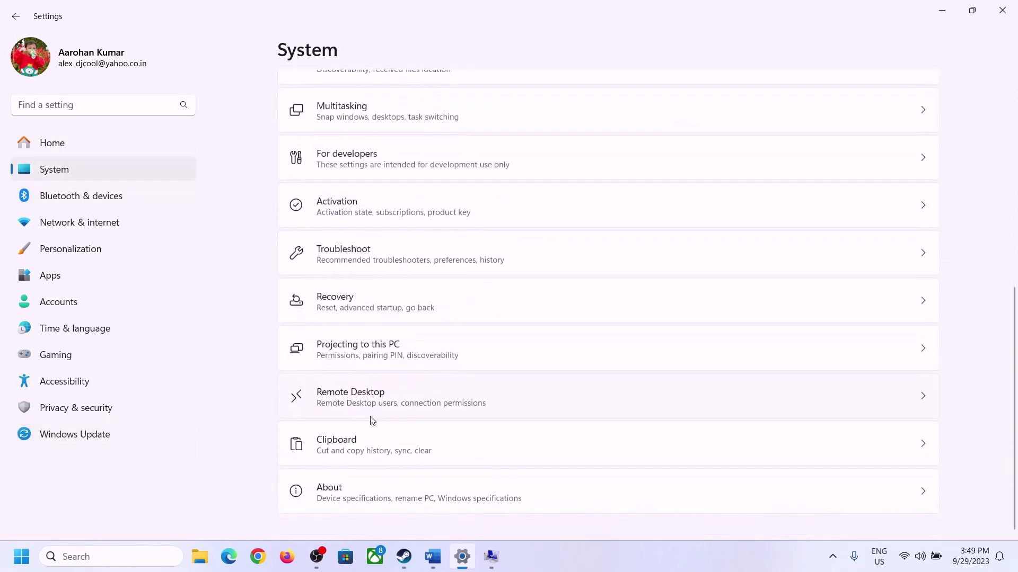
{"action": "left_click", "coordinate": [336, 501]}
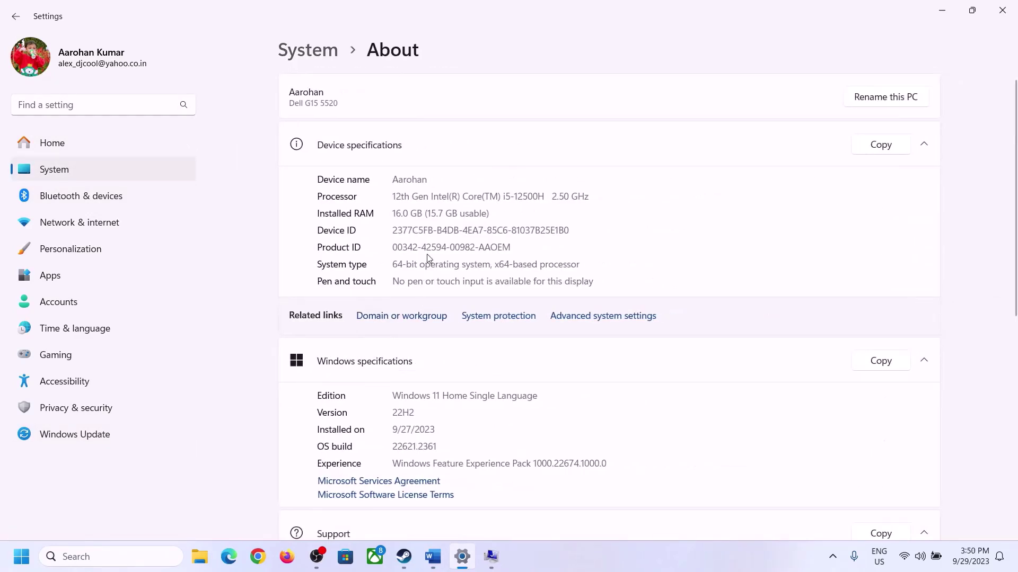
{"action": "left_click_drag", "start_coordinate": [401, 213], "coordinate": [388, 213]}
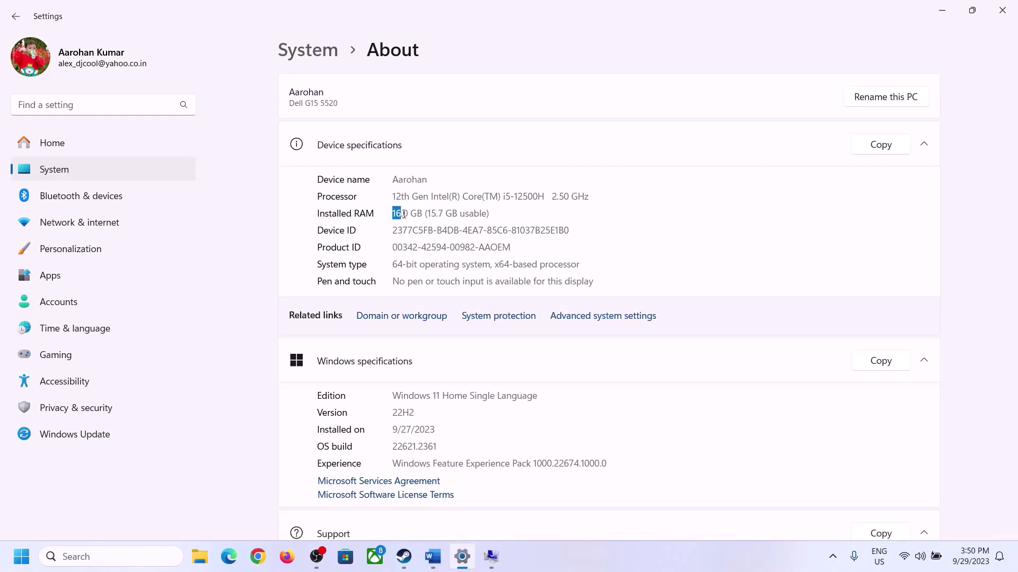
{"action": "left_click", "coordinate": [410, 215]}
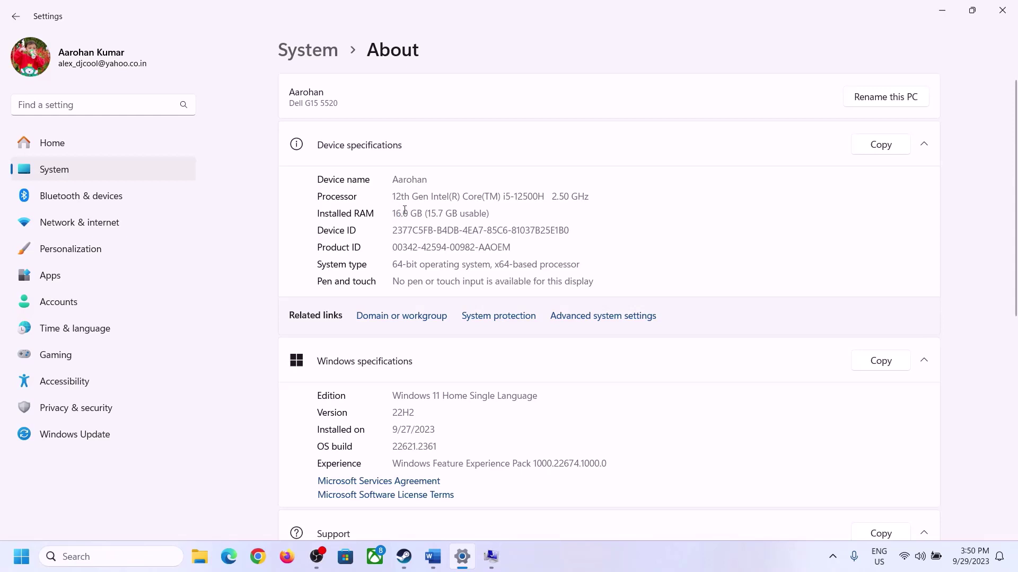
{"action": "left_click_drag", "start_coordinate": [403, 213], "coordinate": [387, 213]}
{"action": "left_click", "coordinate": [487, 558]}
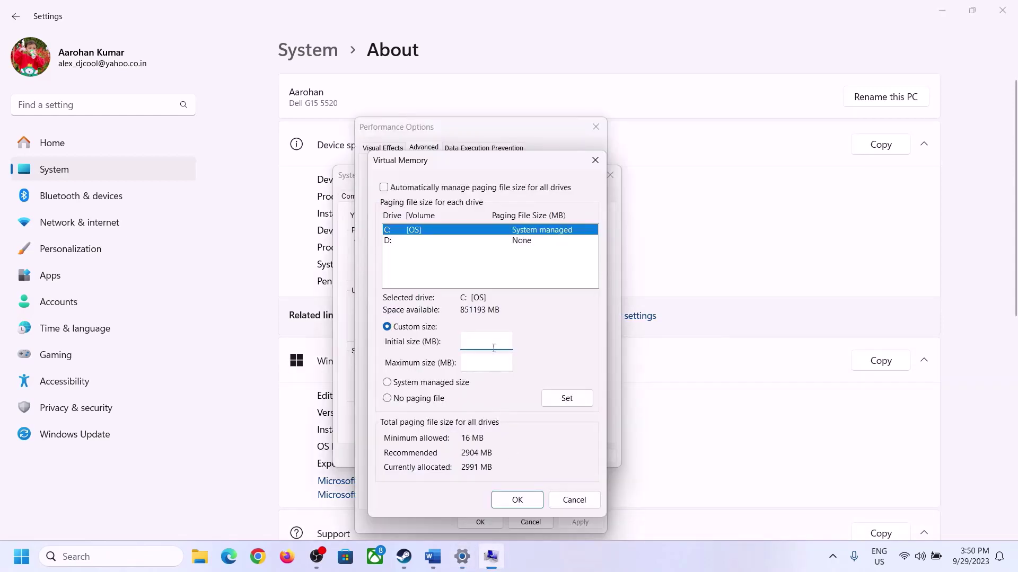
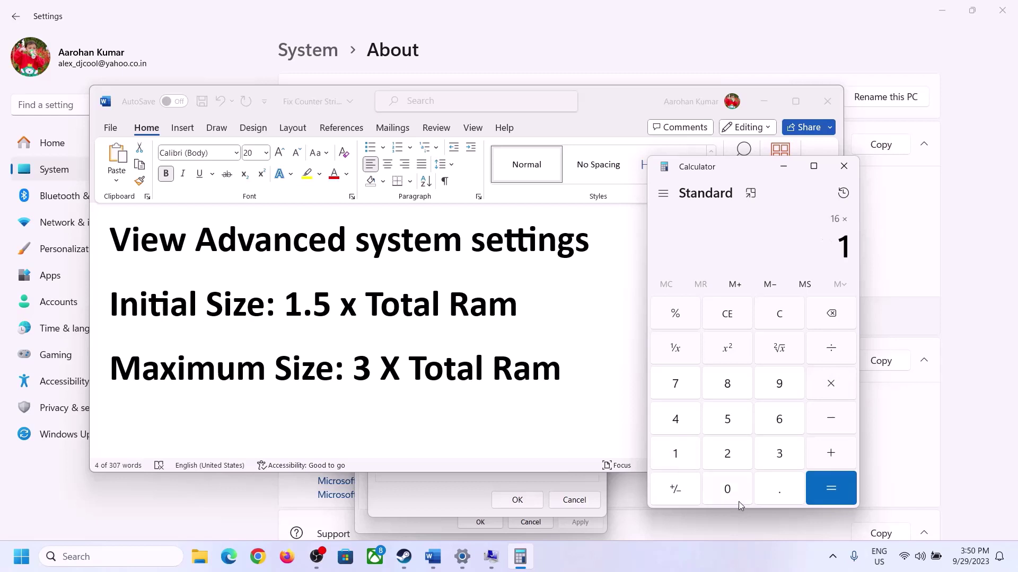
- Complete the calculation 16 × 1024 in Calculator and multiply the result by 1.5 for the initial size
{"action": "left_click", "coordinate": [727, 454]}
{"action": "left_click", "coordinate": [683, 427]}
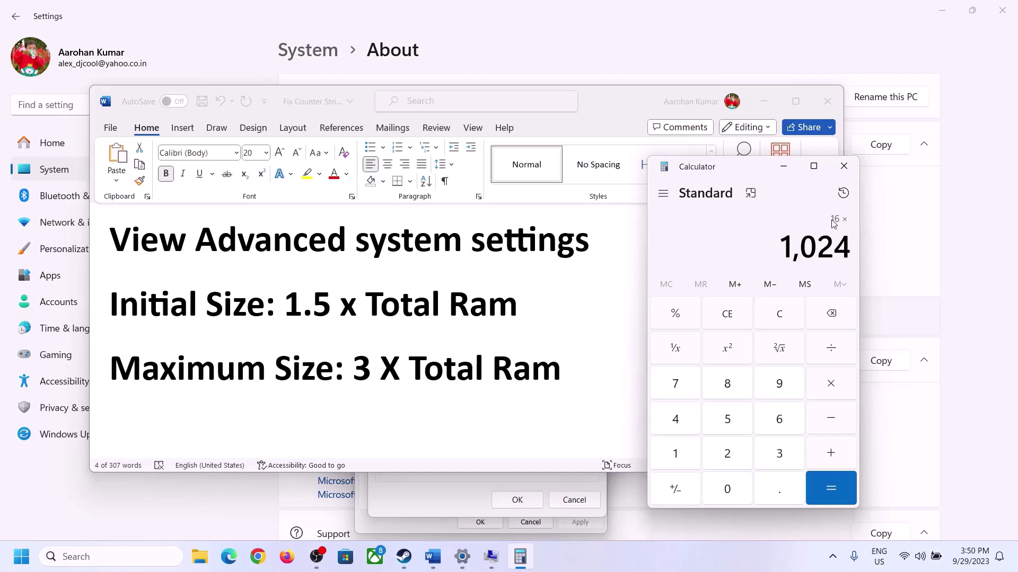
{"action": "left_click", "coordinate": [831, 492]}
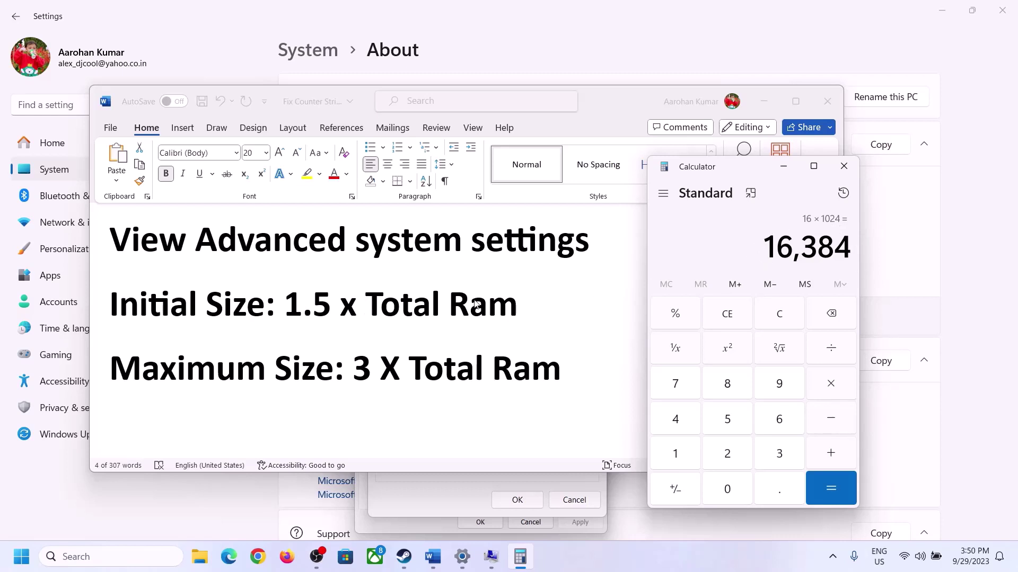
{"action": "left_click", "coordinate": [832, 388]}
{"action": "left_click", "coordinate": [684, 455]}
{"action": "left_click", "coordinate": [777, 490]}
{"action": "left_click", "coordinate": [741, 432]}
{"action": "left_click", "coordinate": [830, 487]}
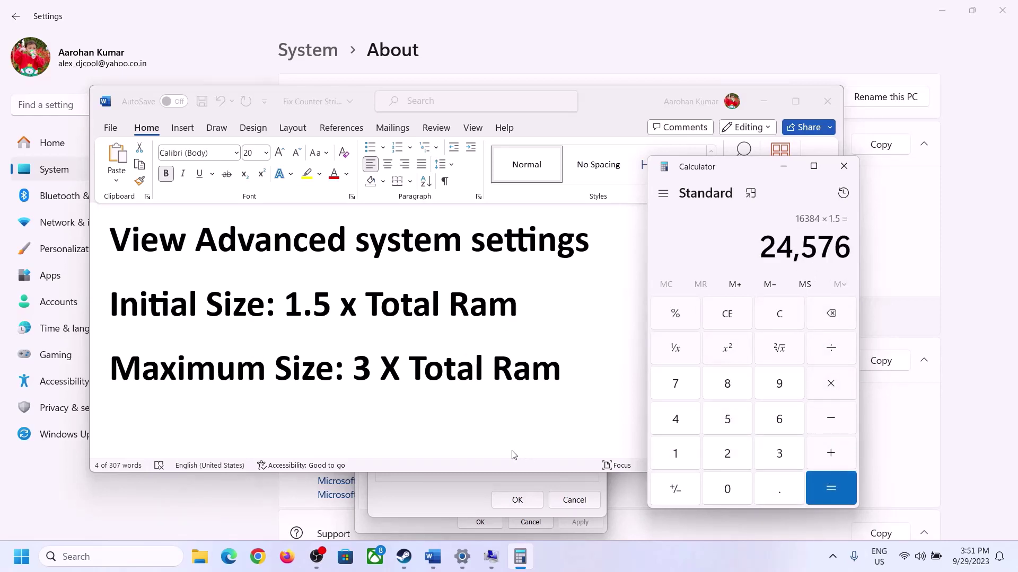
- Set the initial paging file size for drive C: to 24576 MB
{"action": "left_click", "coordinate": [448, 495]}
{"action": "left_click", "coordinate": [478, 335]}
{"action": "type", "text": "24576"}
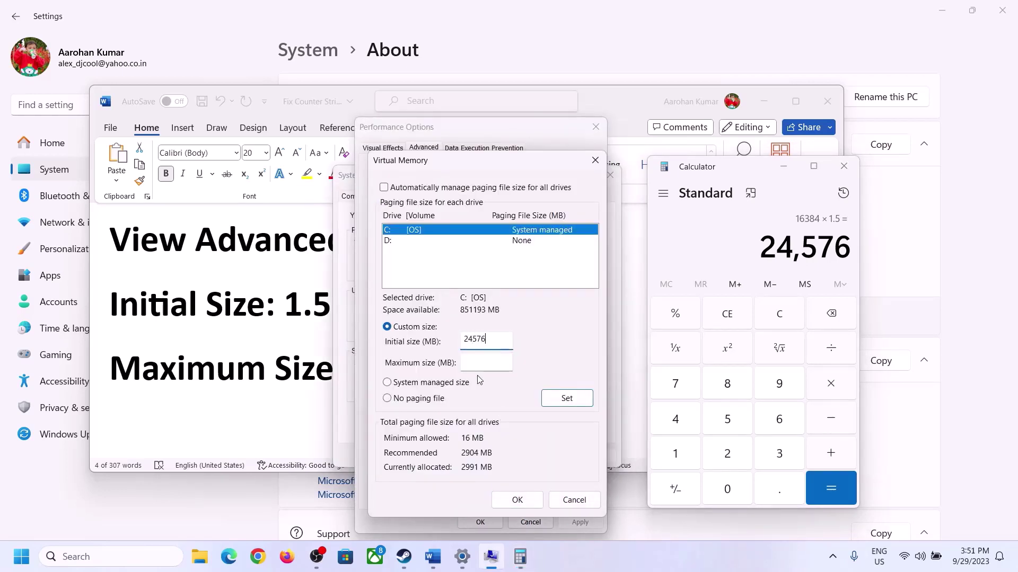
{"action": "left_click", "coordinate": [509, 362]}
- Check the maximum size formula in the note, clear Calculator and recheck the installed RAM in Settings
{"action": "left_click", "coordinate": [321, 373]}
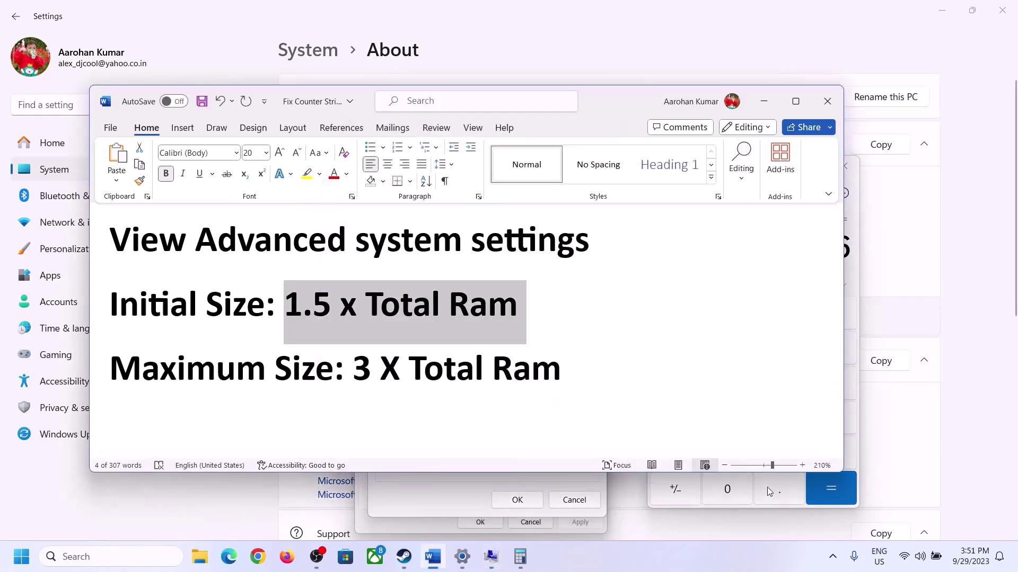
{"action": "left_click", "coordinate": [855, 277]}
{"action": "left_click", "coordinate": [788, 313]}
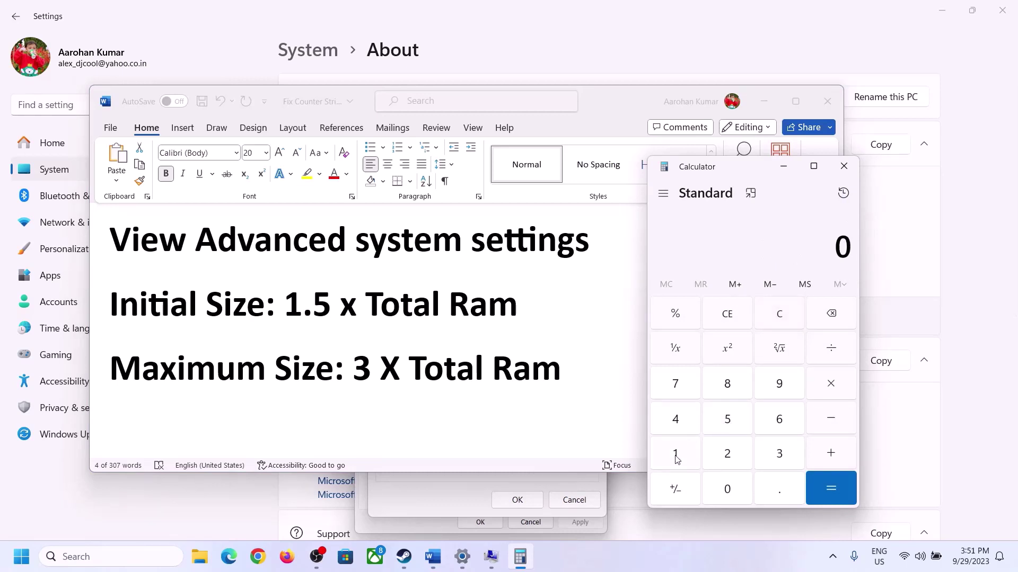
{"action": "left_click", "coordinate": [462, 558]}
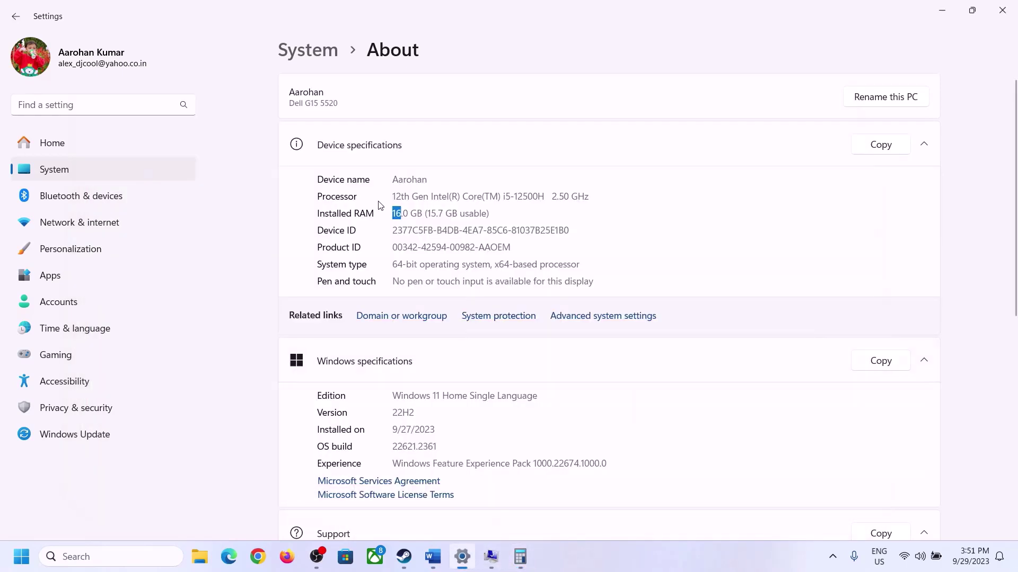
{"action": "left_click", "coordinate": [520, 557]}
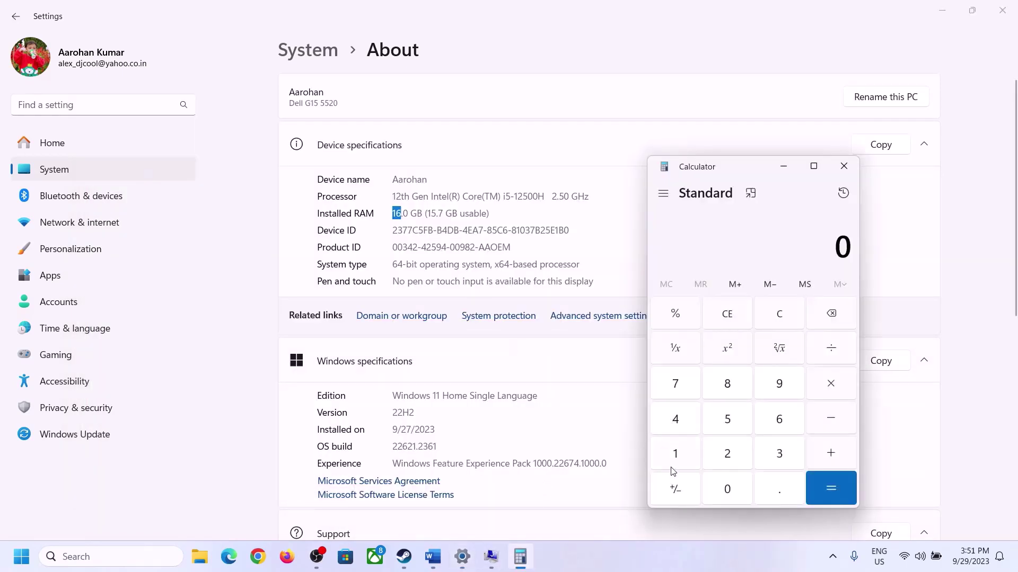
- Convert the RAM size to megabytes in Calculator by working out 16 × 1024
{"action": "left_click", "coordinate": [686, 451]}
{"action": "left_click", "coordinate": [775, 421]}
{"action": "left_click", "coordinate": [829, 384]}
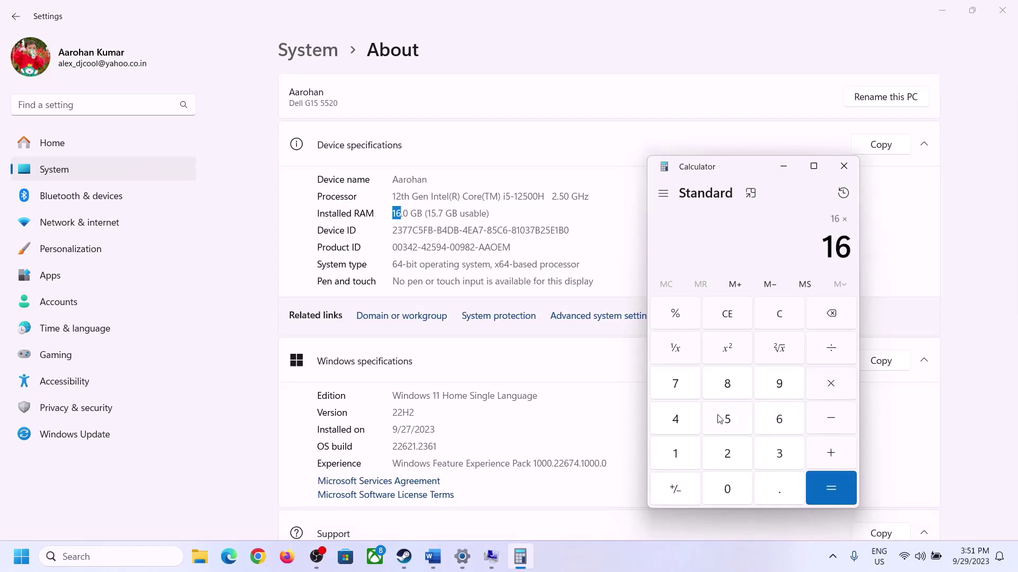
{"action": "left_click", "coordinate": [679, 451]}
{"action": "left_click", "coordinate": [720, 487]}
{"action": "left_click", "coordinate": [727, 454]}
{"action": "left_click", "coordinate": [675, 420]}
{"action": "left_click", "coordinate": [819, 491]}
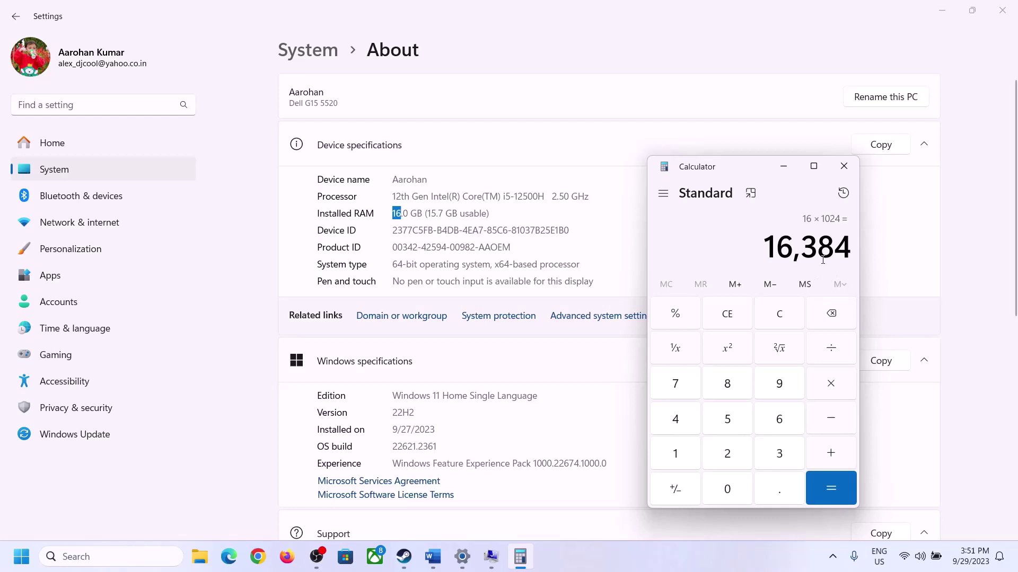
- Recheck the maximum size formula in the note and multiply the converted RAM size by 3 in Calculator
{"action": "left_click", "coordinate": [432, 555]}
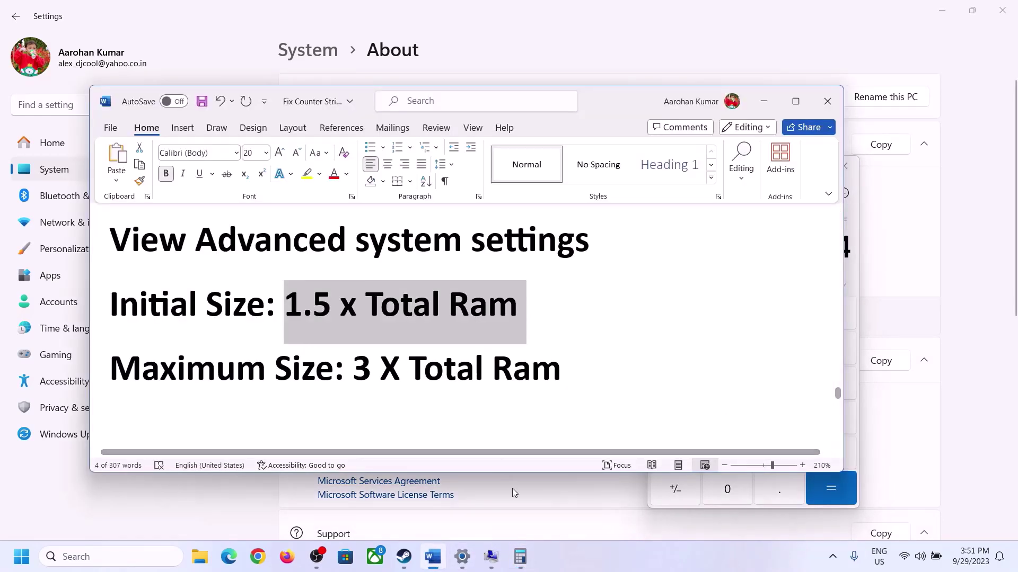
{"action": "left_click", "coordinate": [520, 556]}
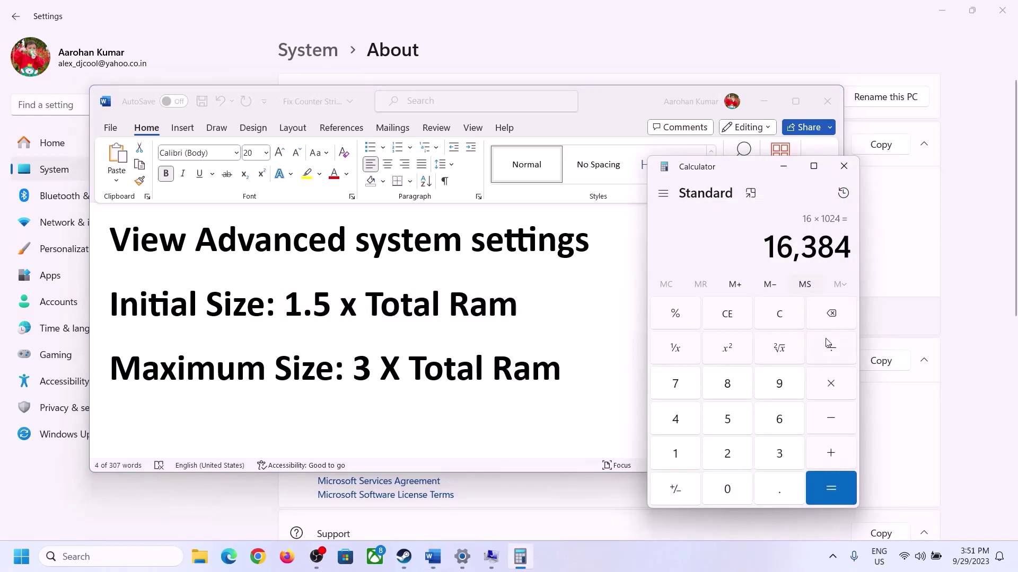
{"action": "left_click", "coordinate": [827, 388]}
{"action": "left_click", "coordinate": [765, 457]}
{"action": "left_click", "coordinate": [839, 487]}
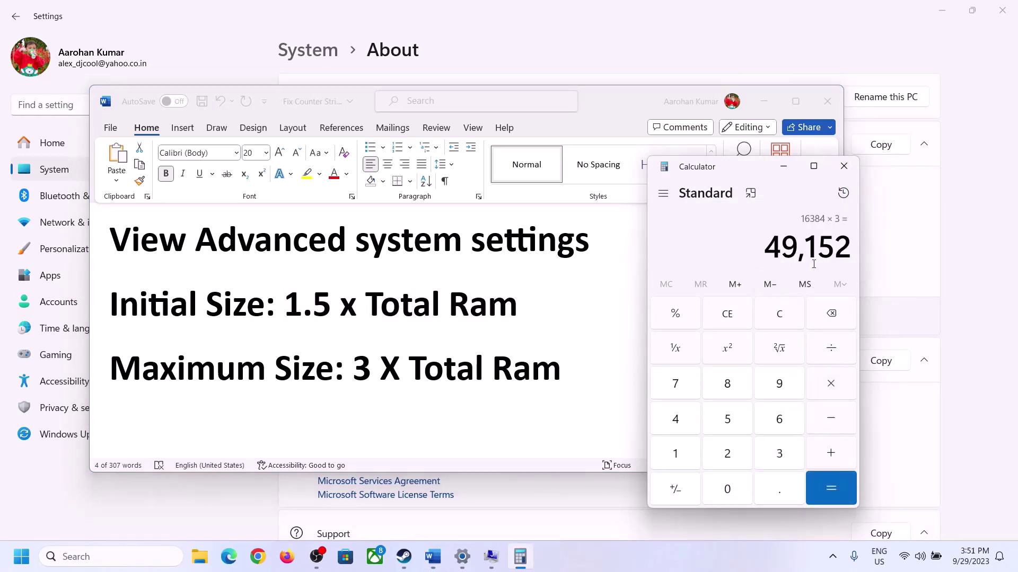
- Set the maximum paging file size for drive C: to 49152 MB, apply the custom sizes and acknowledge the restart notice
{"action": "left_click", "coordinate": [491, 560]}
{"action": "type", "text": "49152"}
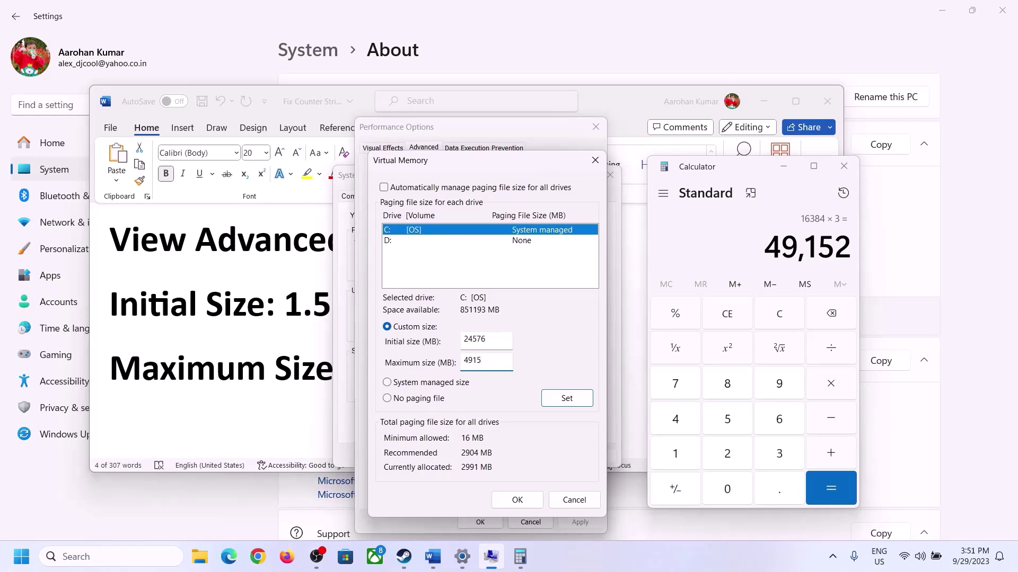
{"action": "left_click", "coordinate": [566, 401]}
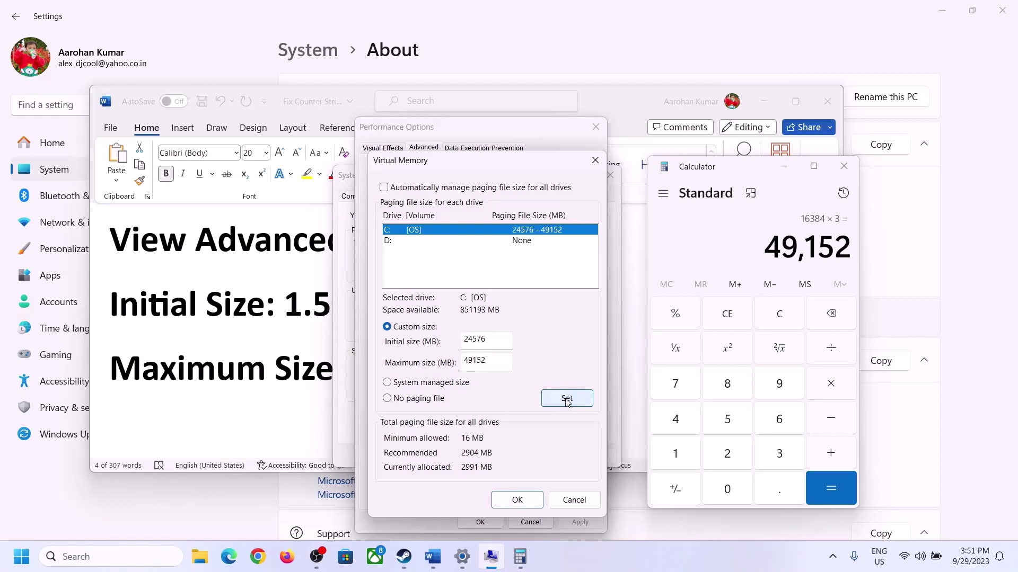
{"action": "left_click", "coordinate": [519, 499]}
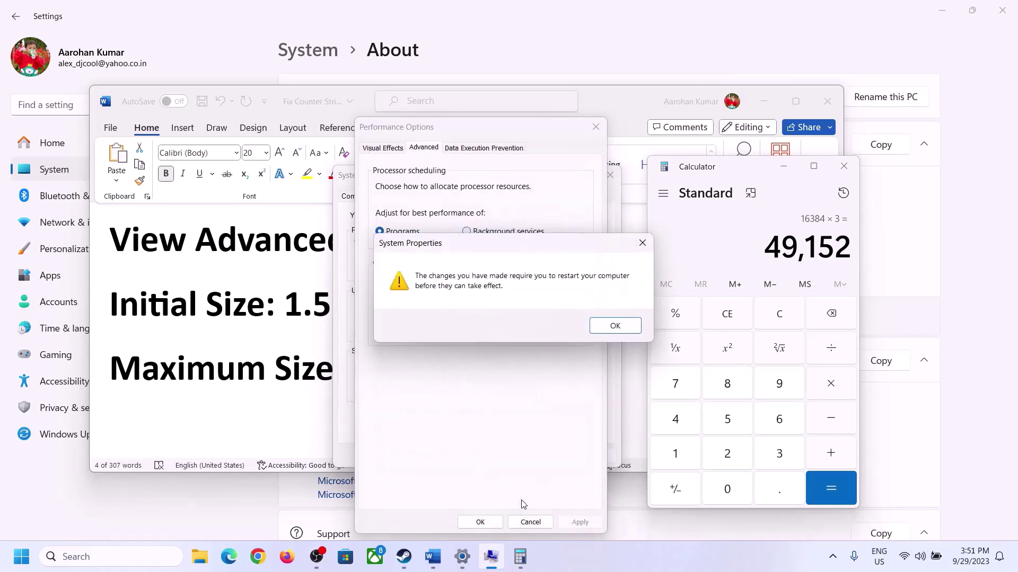
{"action": "left_click", "coordinate": [615, 326]}
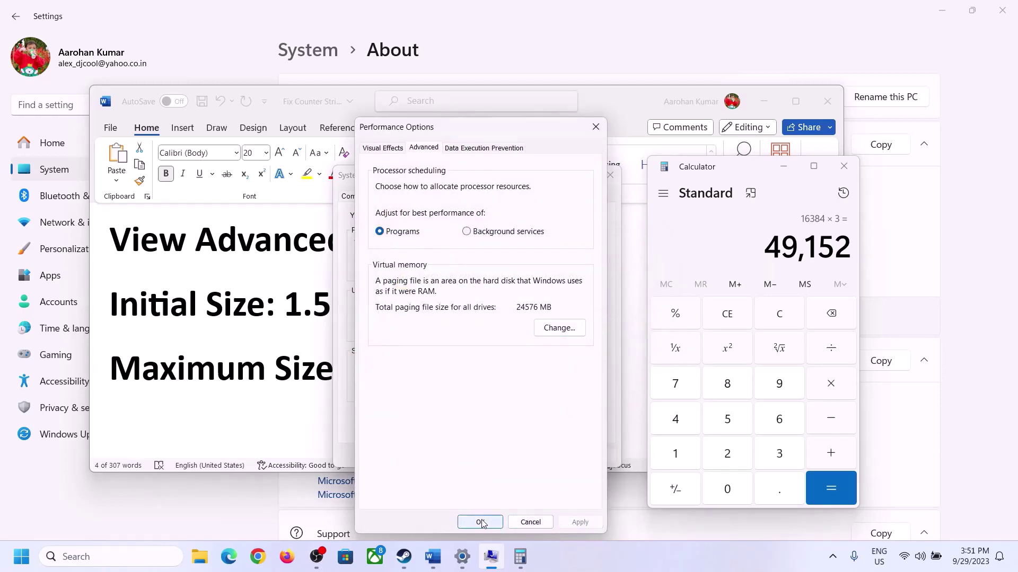
- Confirm Performance Options and System Properties, and dismiss the restart prompt without restarting the computer
{"action": "left_click", "coordinate": [480, 522]}
{"action": "left_click", "coordinate": [475, 455]}
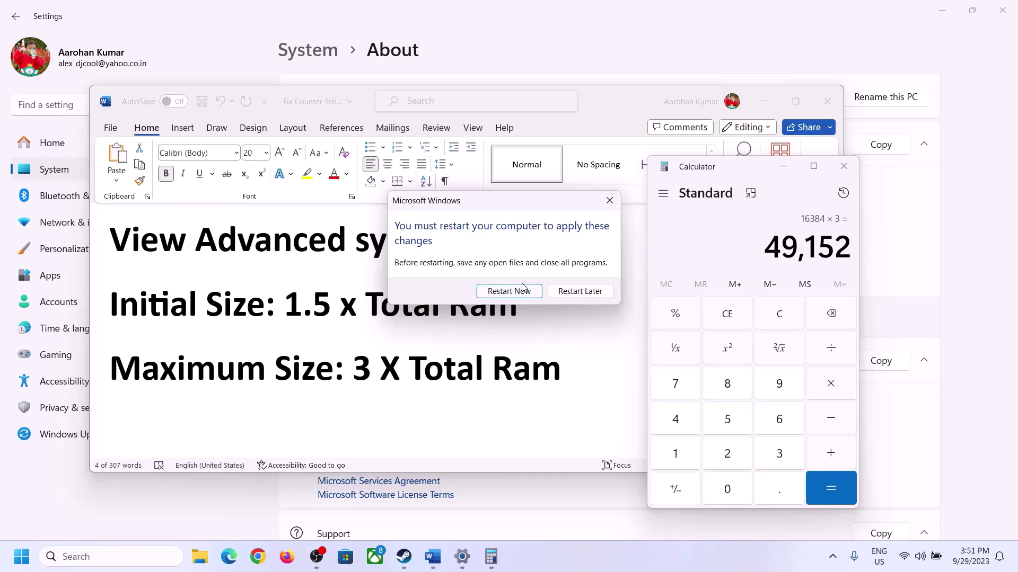
{"action": "left_click", "coordinate": [610, 201]}
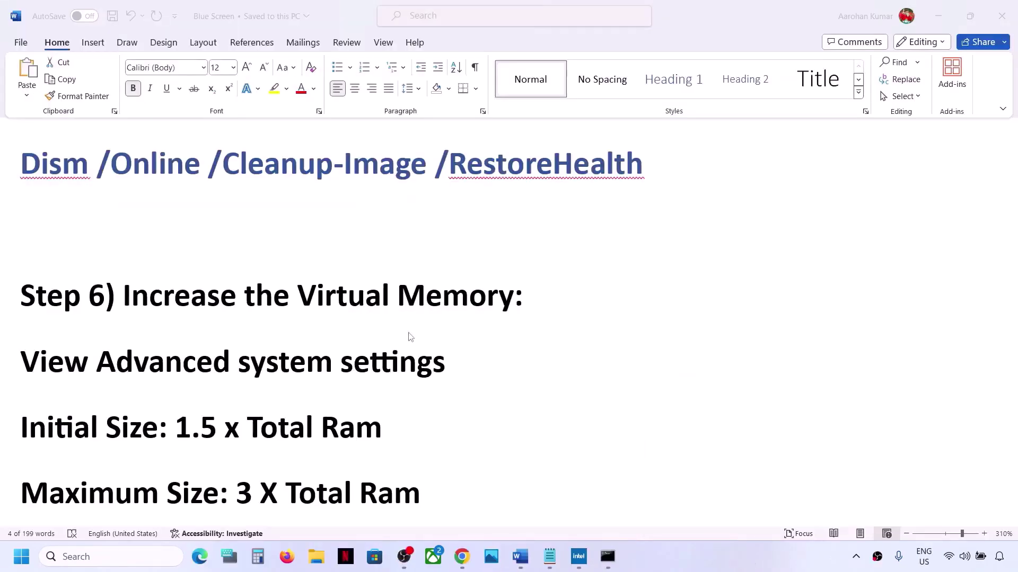
- Go to Step 7 of the note and highlight its heading text "Roll back Graphics Driver"
{"action": "scroll", "coordinate": [409, 337], "scroll_direction": "down", "scroll_amount": 5}
{"action": "left_click", "coordinate": [153, 372]}
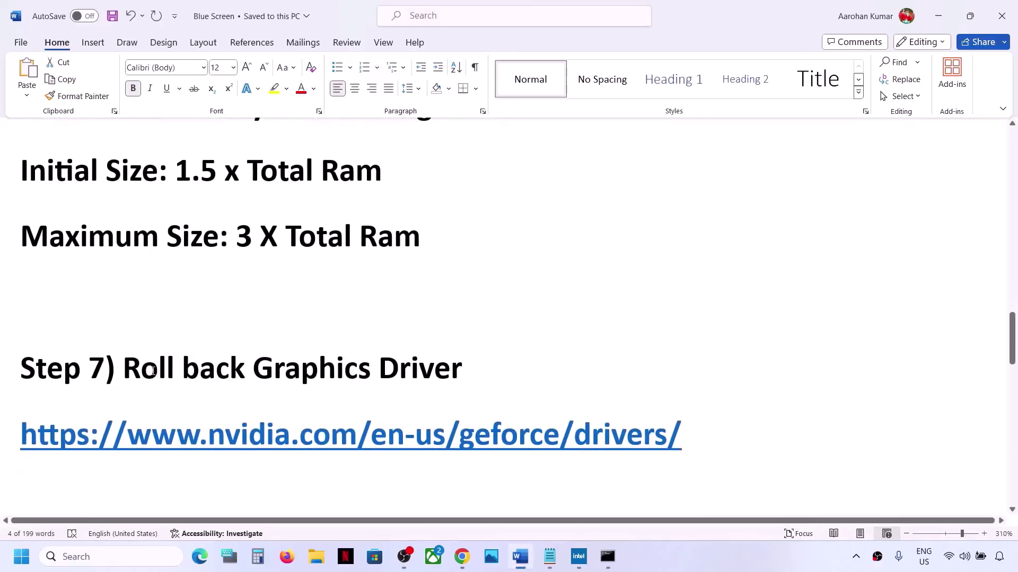
{"action": "left_click_drag", "start_coordinate": [123, 370], "coordinate": [462, 373]}
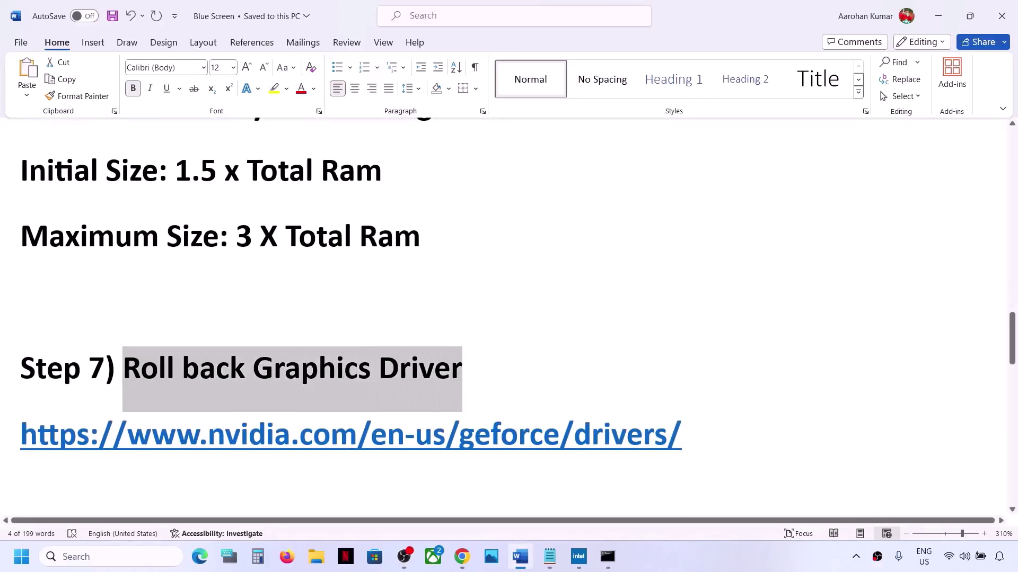
- Open Device Manager, reposition its window and expand the Display adapters category
{"action": "right_click", "coordinate": [17, 568]}
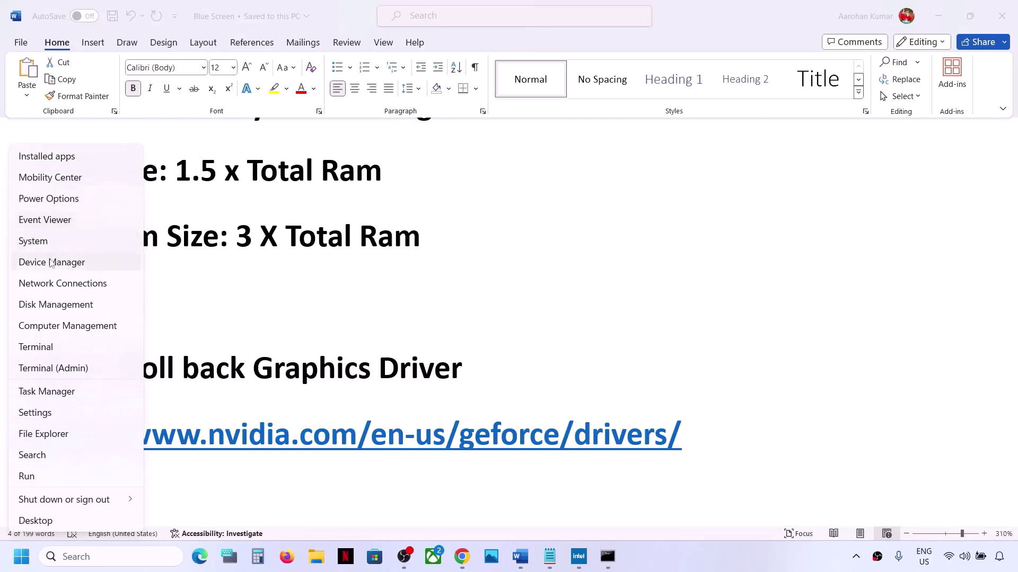
{"action": "left_click", "coordinate": [51, 263]}
{"action": "left_click_drag", "start_coordinate": [423, 46], "coordinate": [607, 61]}
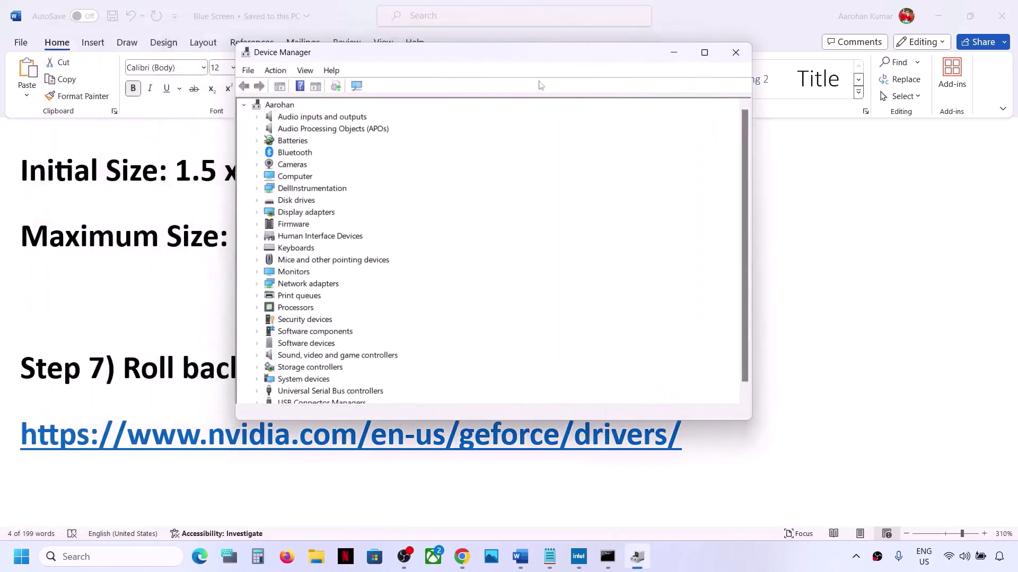
{"action": "left_click", "coordinate": [257, 213]}
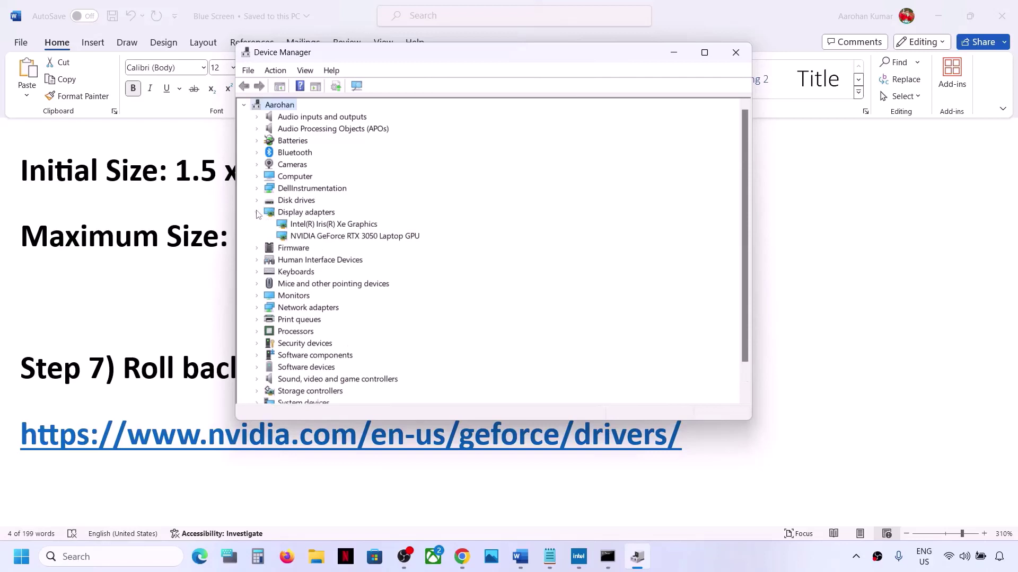
- Check the driver properties of the Intel(R) Iris(R) Xe Graphics adapter for a roll back option, leaving the driver as is
{"action": "left_click", "coordinate": [335, 225]}
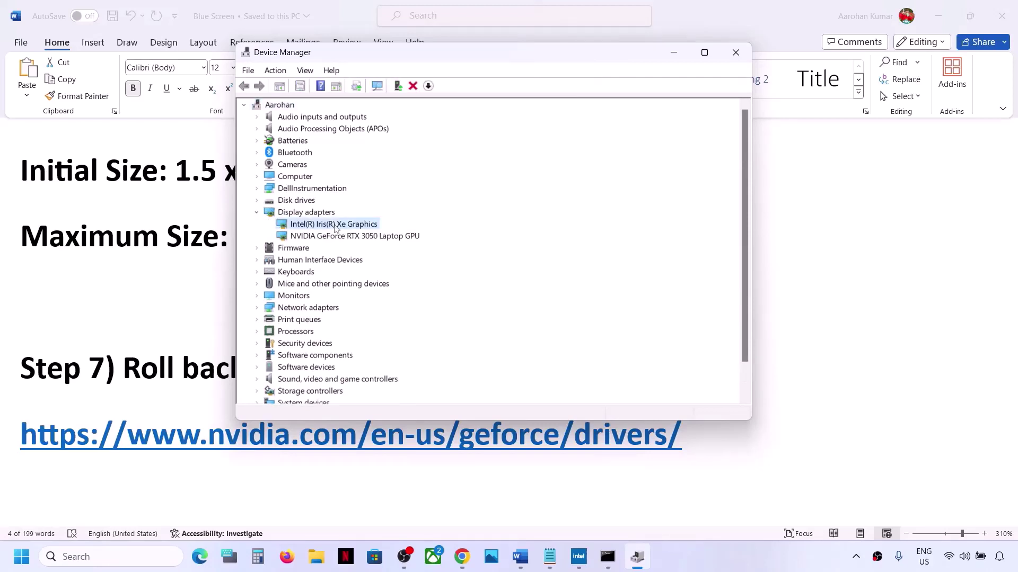
{"action": "right_click", "coordinate": [335, 226]}
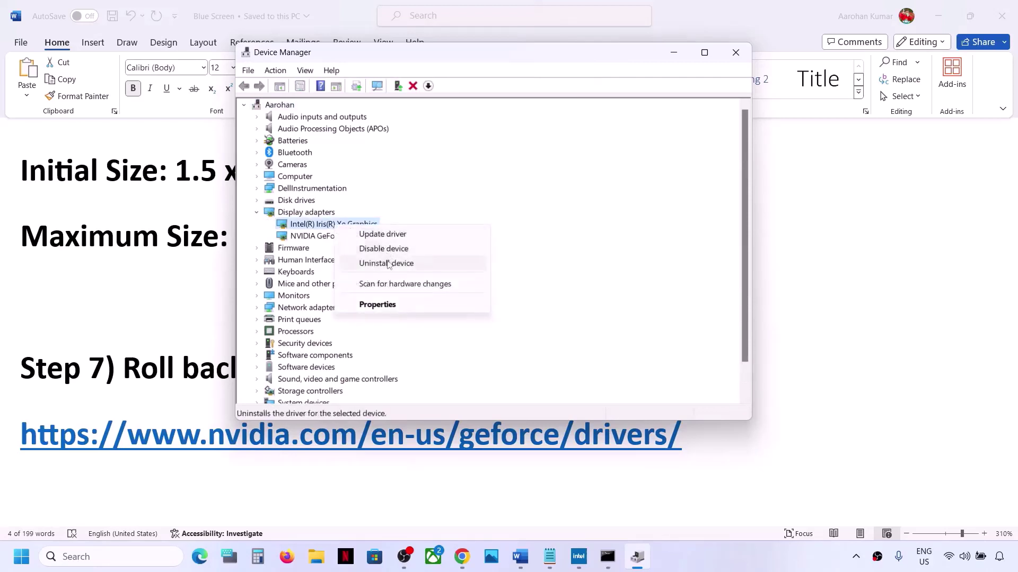
{"action": "left_click", "coordinate": [377, 305]}
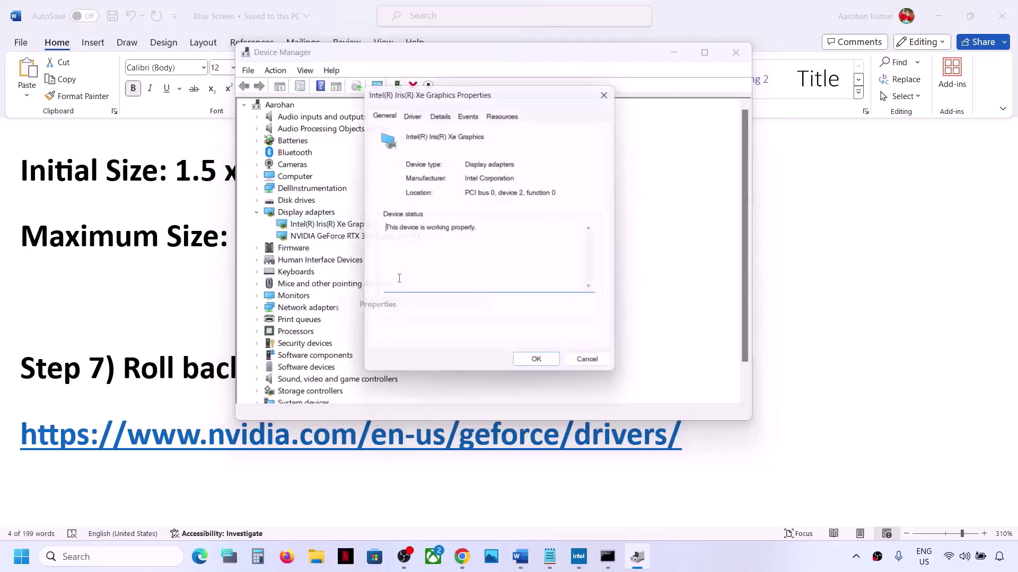
{"action": "left_click", "coordinate": [413, 115]}
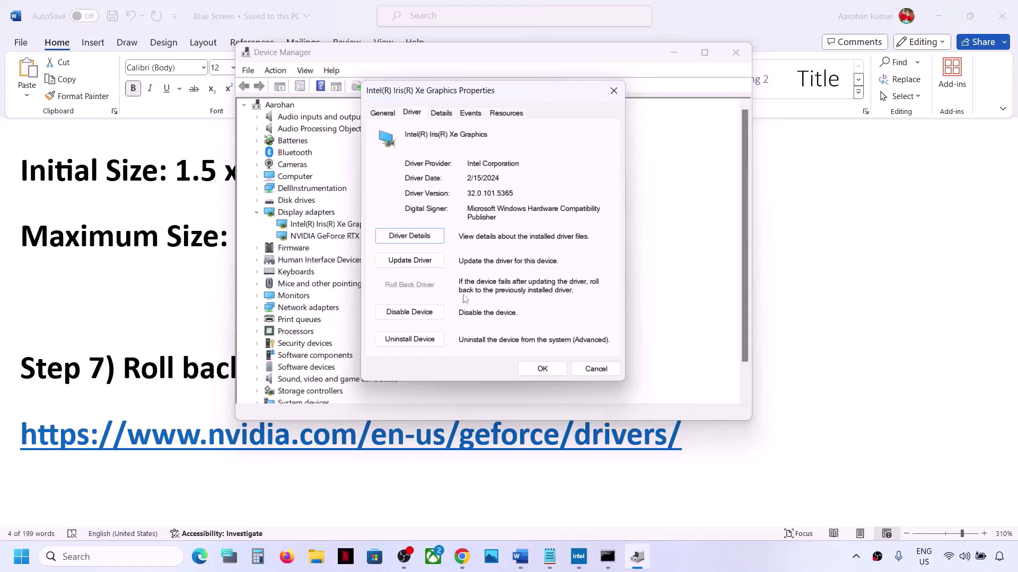
{"action": "left_click", "coordinate": [594, 368]}
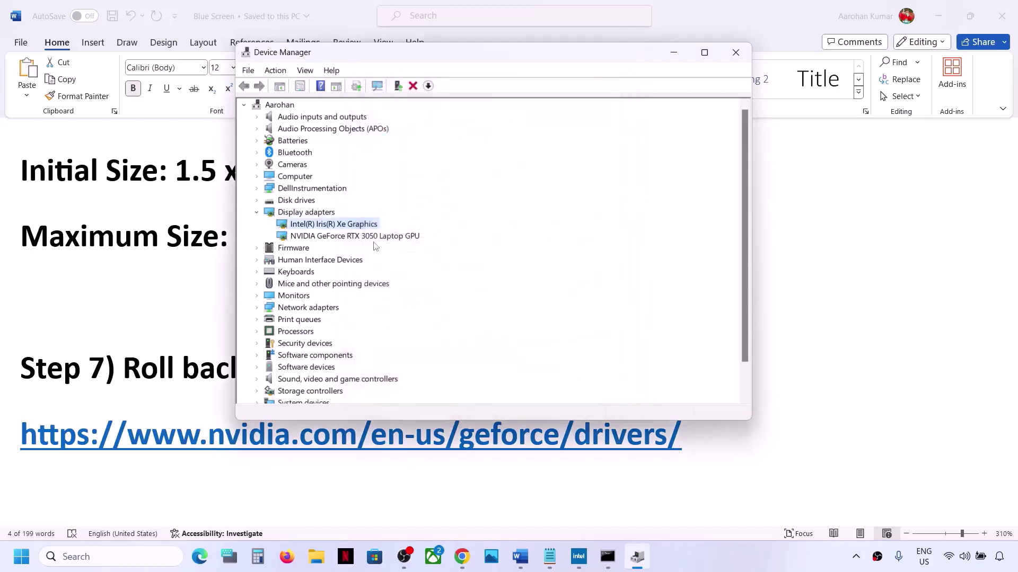
- Check the NVIDIA GeForce RTX 3050 Laptop GPU's driver properties for a roll back option, and close Device Manager
{"action": "left_click", "coordinate": [357, 238]}
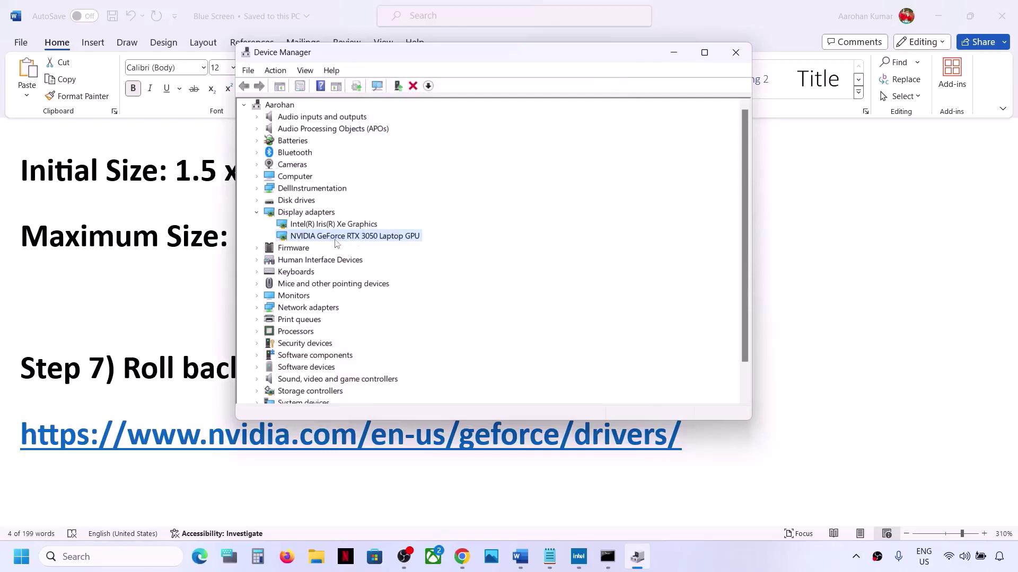
{"action": "right_click", "coordinate": [333, 239]}
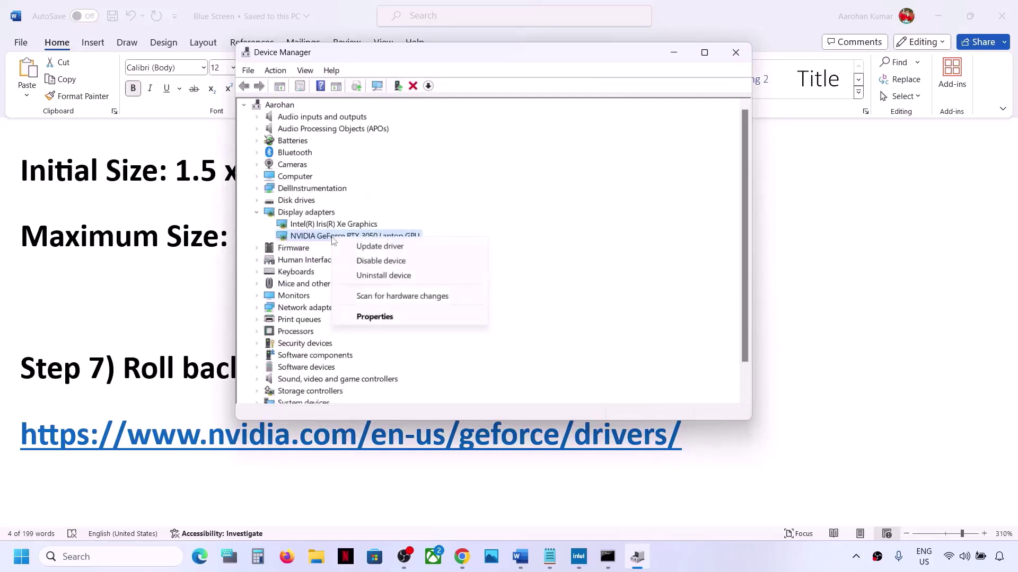
{"action": "left_click", "coordinate": [376, 317]}
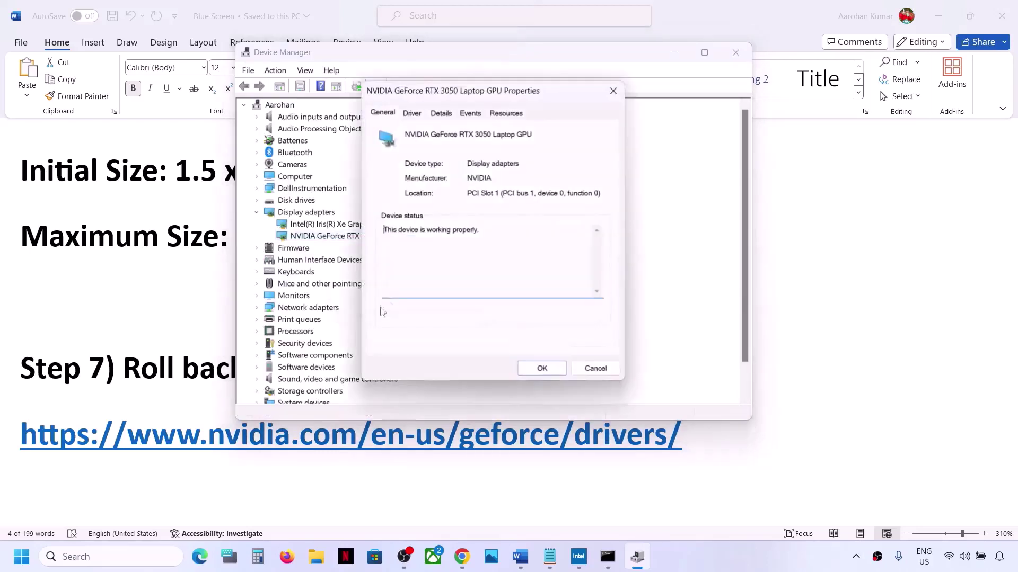
{"action": "left_click", "coordinate": [412, 114]}
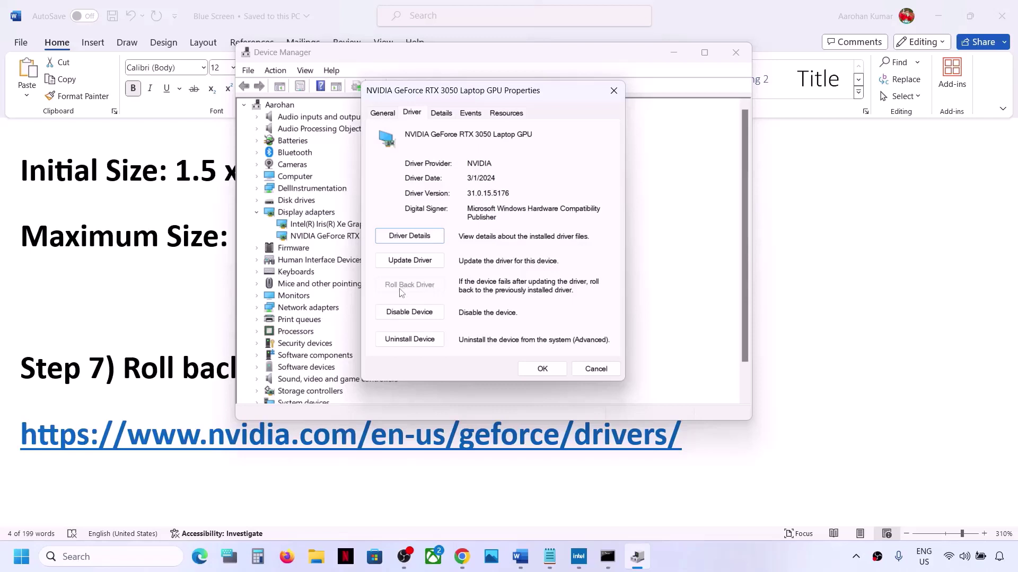
{"action": "left_click", "coordinate": [581, 367]}
{"action": "left_click", "coordinate": [736, 53]}
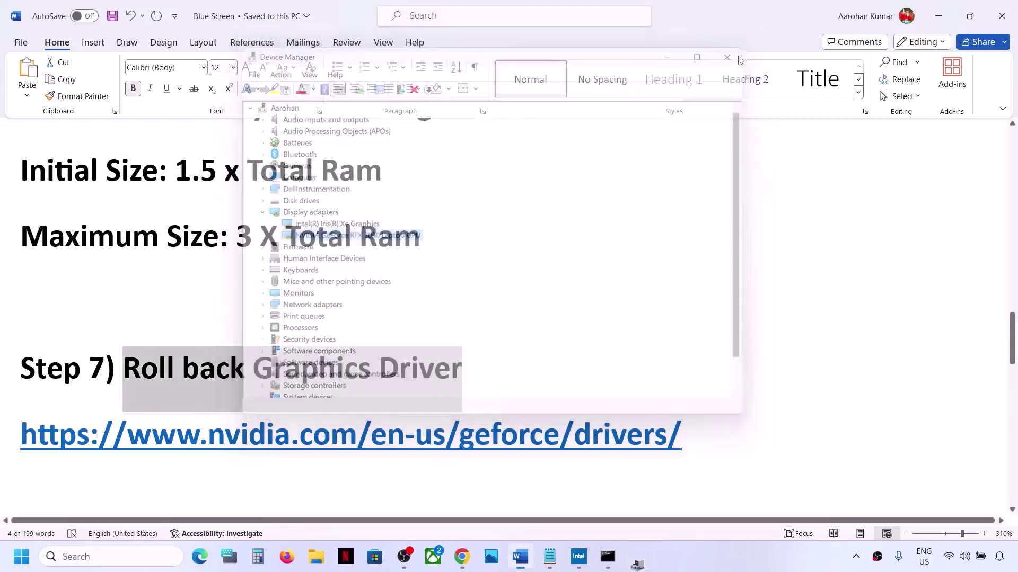
- Go to Step 8 of the note and highlight its heading about uninstalling the recently installed Windows Update
{"action": "scroll", "coordinate": [394, 303], "scroll_direction": "down", "scroll_amount": 5}
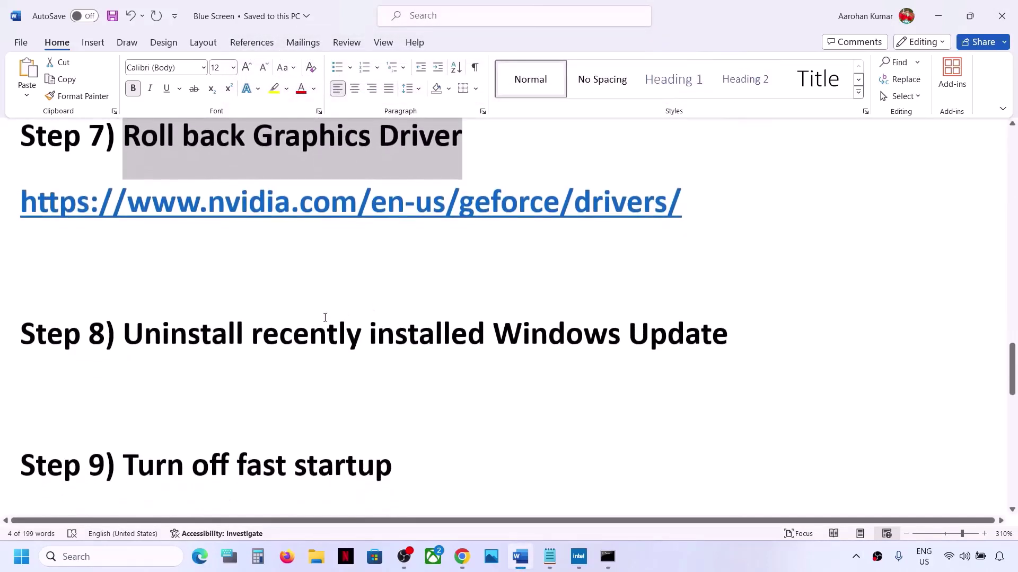
{"action": "scroll", "coordinate": [324, 318], "scroll_direction": "up", "scroll_amount": 1}
{"action": "left_click_drag", "start_coordinate": [139, 383], "coordinate": [753, 377]}
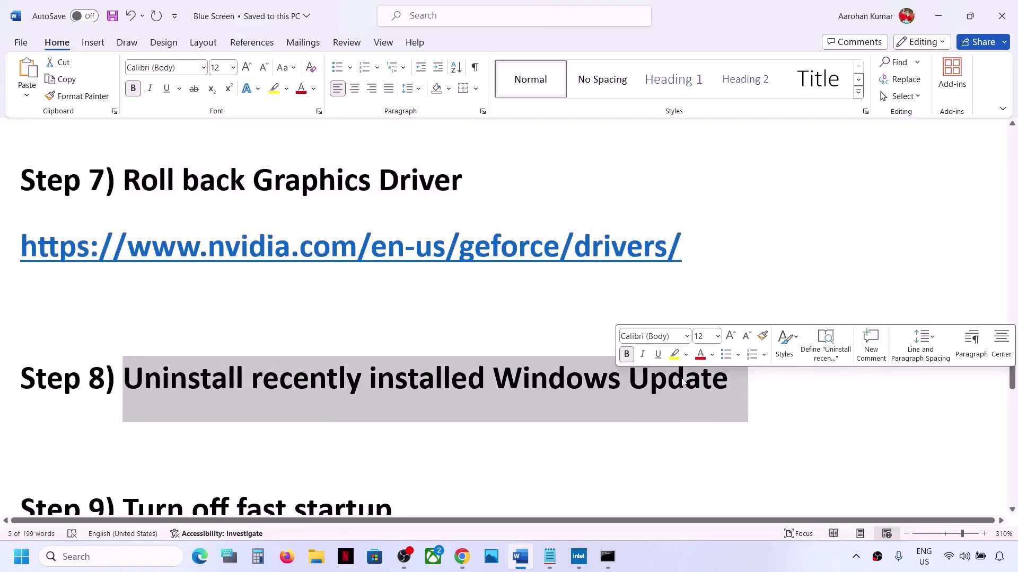
{"action": "left_click", "coordinate": [438, 382]}
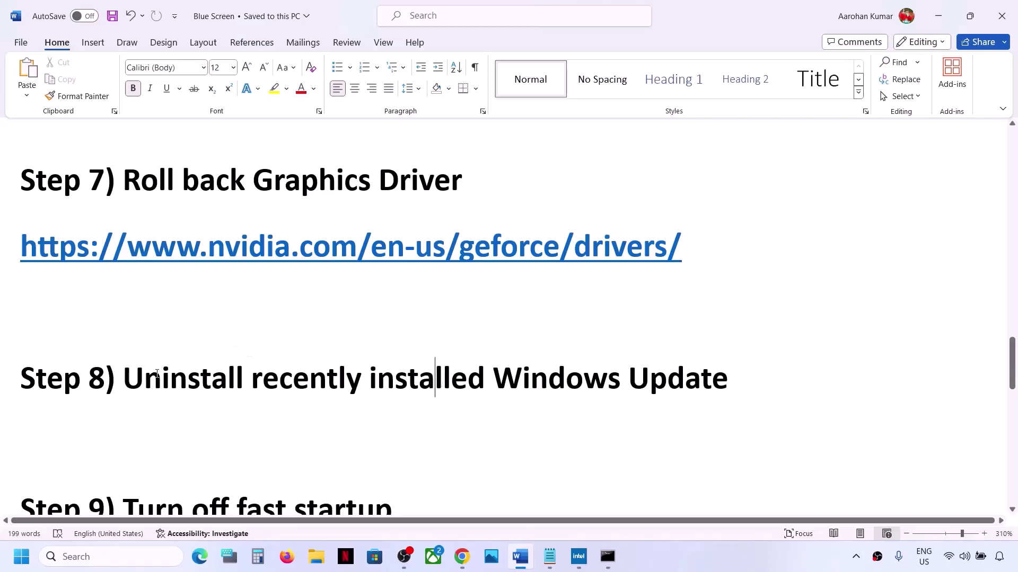
{"action": "left_click_drag", "start_coordinate": [157, 374], "coordinate": [490, 378]}
- Open the Uninstall updates page from the Windows Update history in Settings
{"action": "key", "text": "super"}
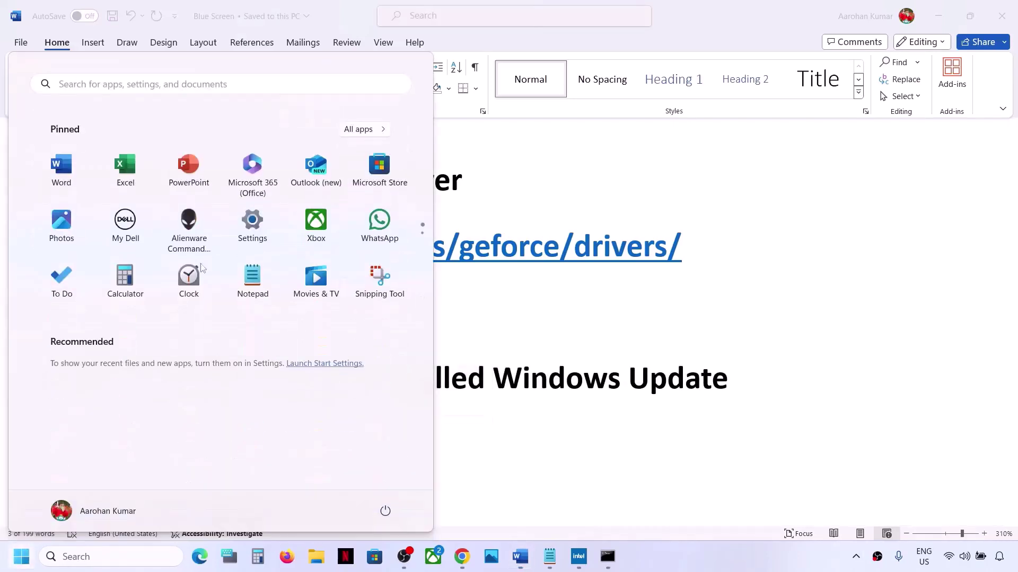
{"action": "left_click", "coordinate": [254, 219]}
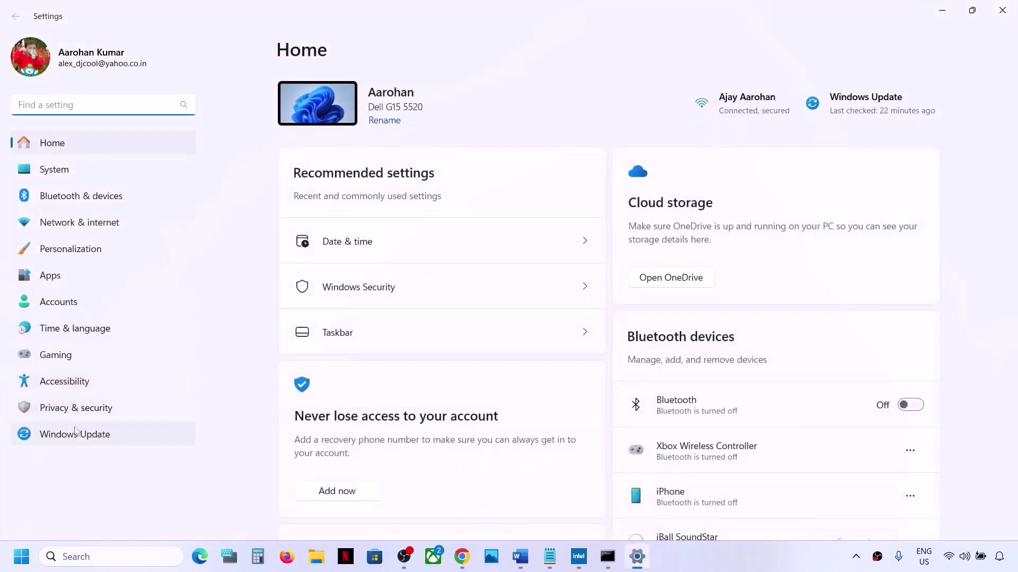
{"action": "left_click", "coordinate": [74, 434]}
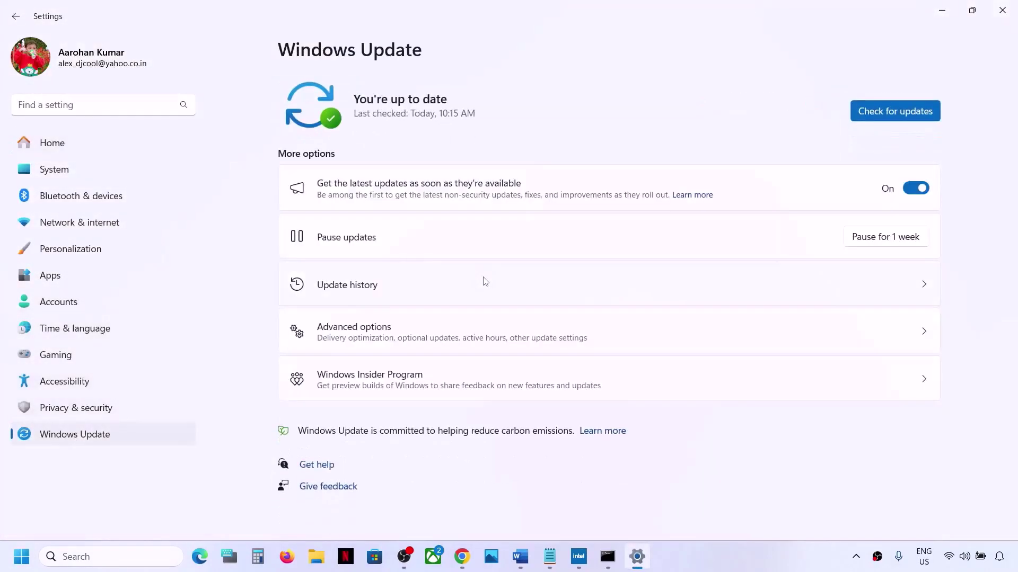
{"action": "left_click", "coordinate": [356, 296]}
{"action": "scroll", "coordinate": [355, 293], "scroll_direction": "down", "scroll_amount": 10}
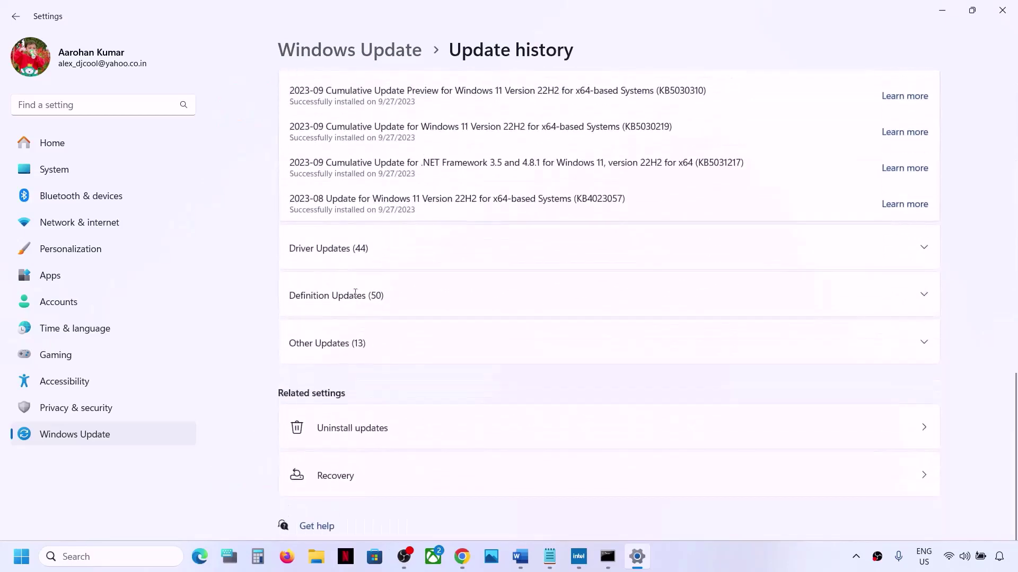
{"action": "left_click", "coordinate": [299, 433]}
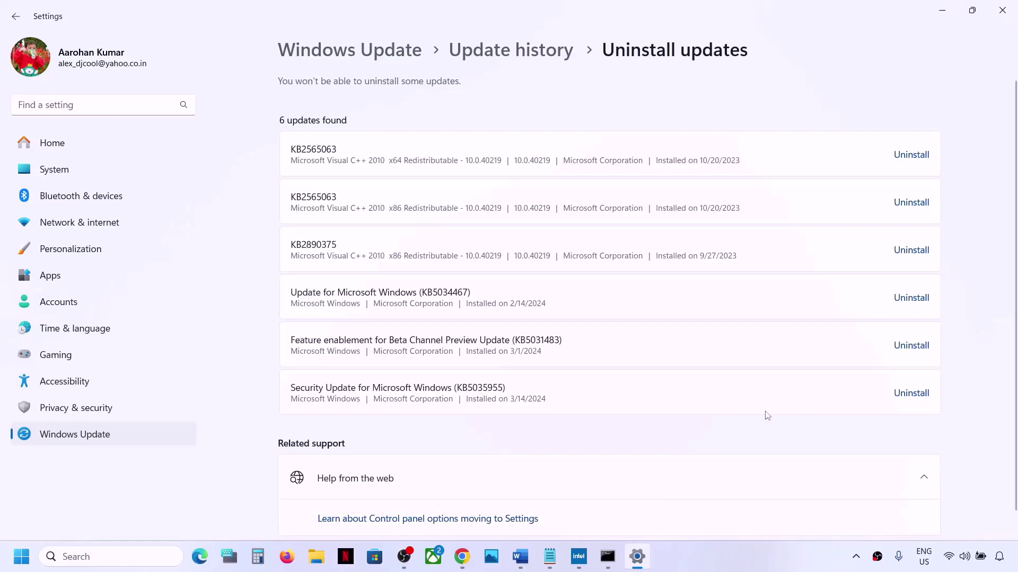
- Uninstall the Security Update for Microsoft Windows (KB5035955), and bring up the computer's power options without restarting
{"action": "left_click", "coordinate": [915, 398]}
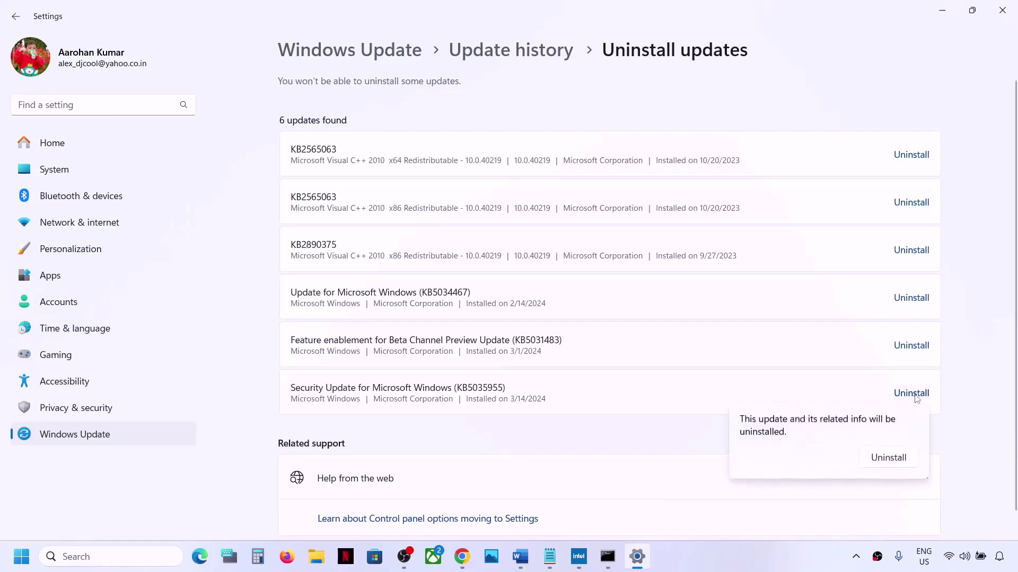
{"action": "left_click", "coordinate": [877, 459]}
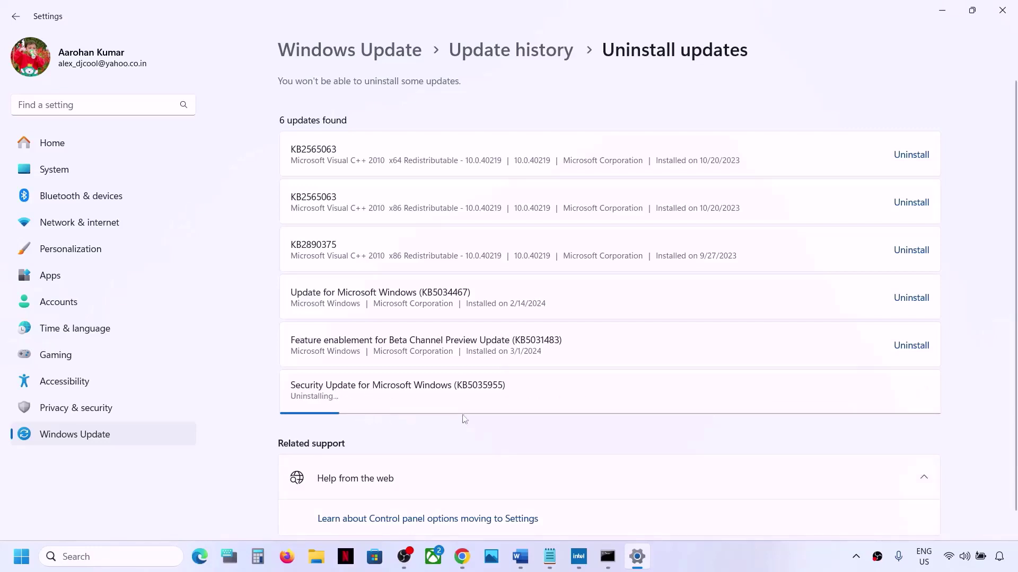
{"action": "left_click", "coordinate": [21, 561]}
{"action": "left_click", "coordinate": [385, 511]}
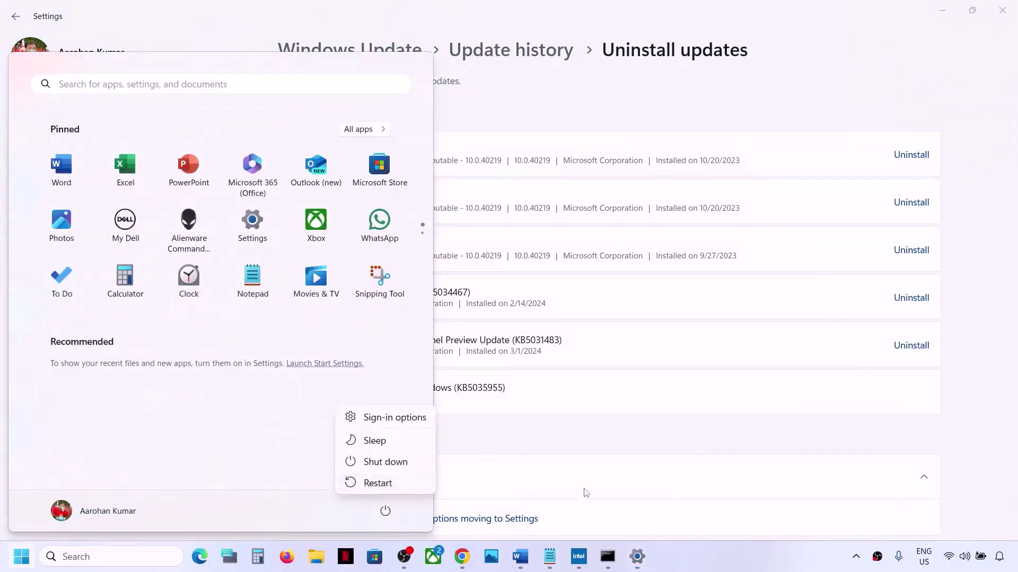
{"action": "key", "text": "Escape"}
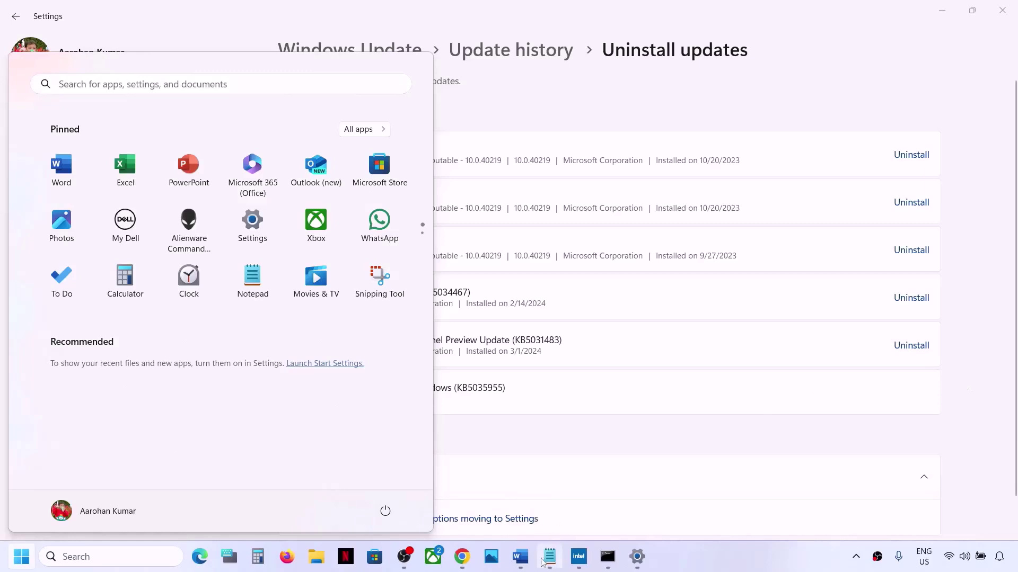
- Return to the note in Word and highlight the Step 9 heading about turning off fast startup
{"action": "left_click", "coordinate": [520, 556]}
{"action": "scroll", "coordinate": [370, 358], "scroll_direction": "down", "scroll_amount": 1}
{"action": "scroll", "coordinate": [370, 358], "scroll_direction": "down", "scroll_amount": 3}
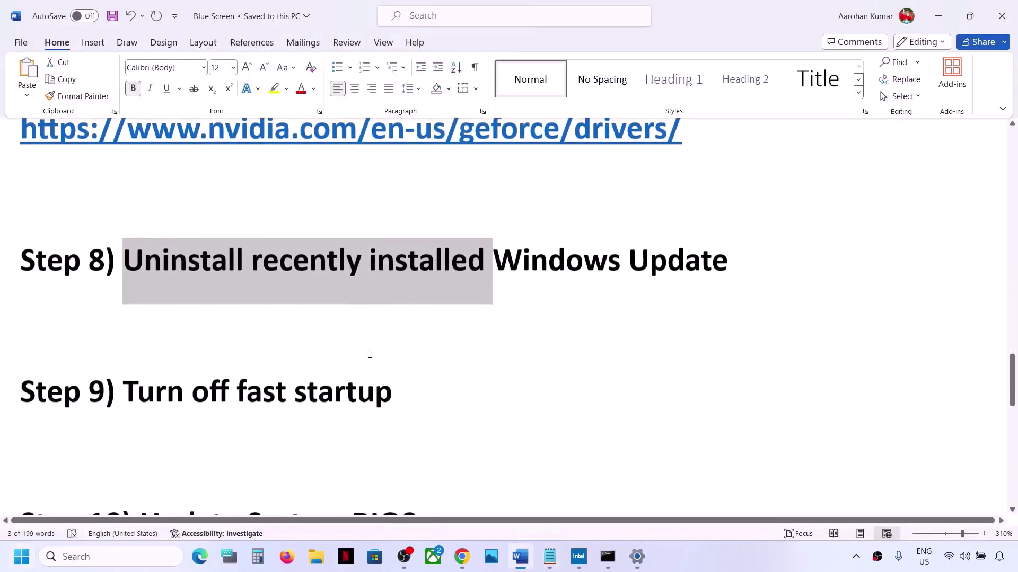
{"action": "left_click_drag", "start_coordinate": [154, 382], "coordinate": [453, 357]}
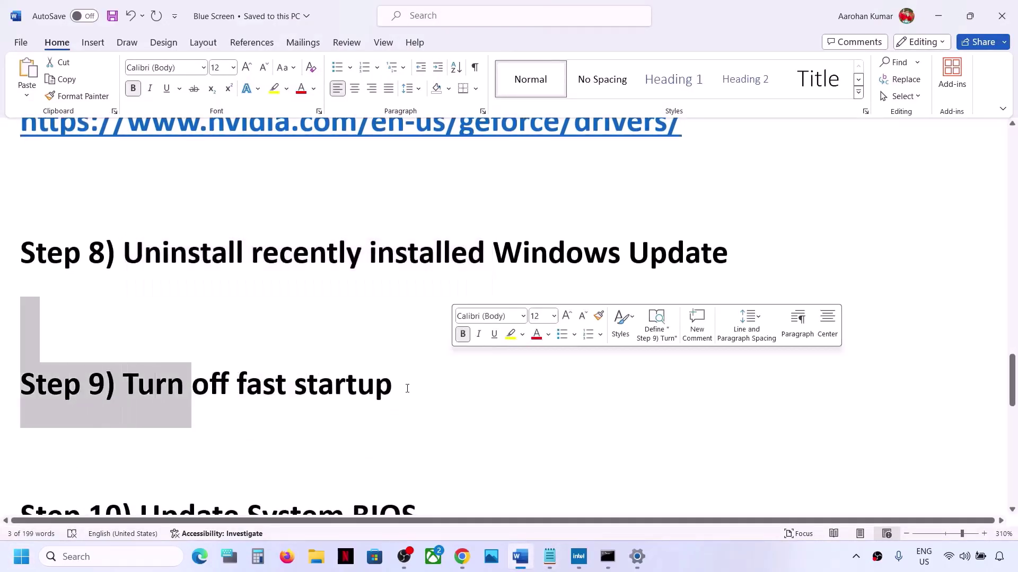
- Search Windows for "control", open Control Panel and go to Power Options under Hardware and Sound
{"action": "left_click", "coordinate": [109, 555]}
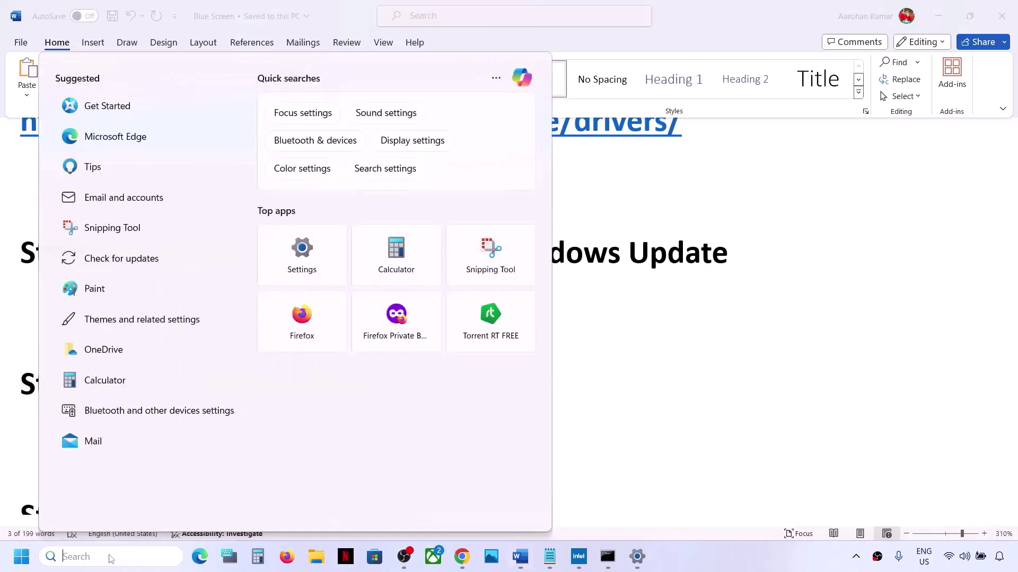
{"action": "type", "text": "control"}
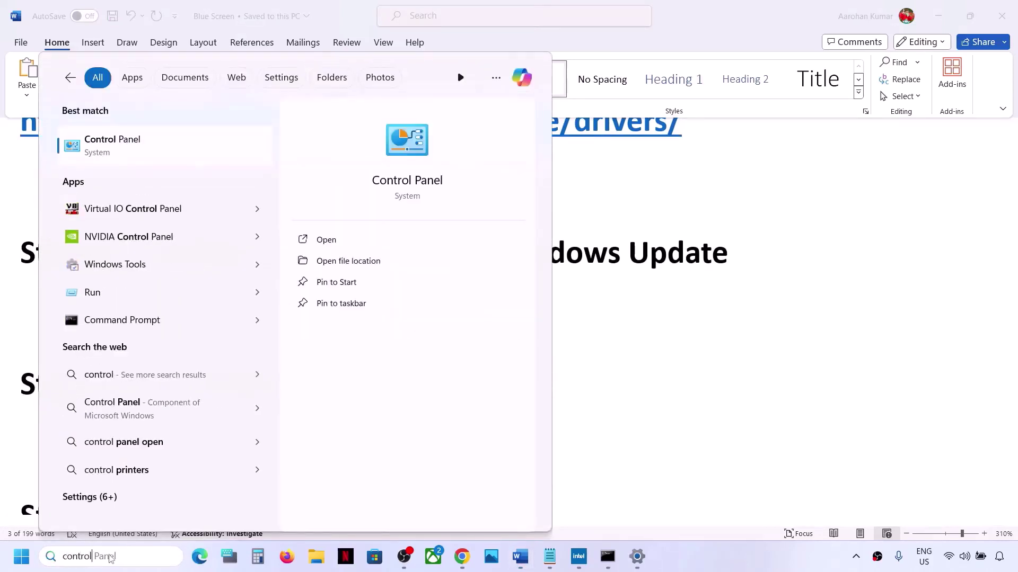
{"action": "key", "text": "Return"}
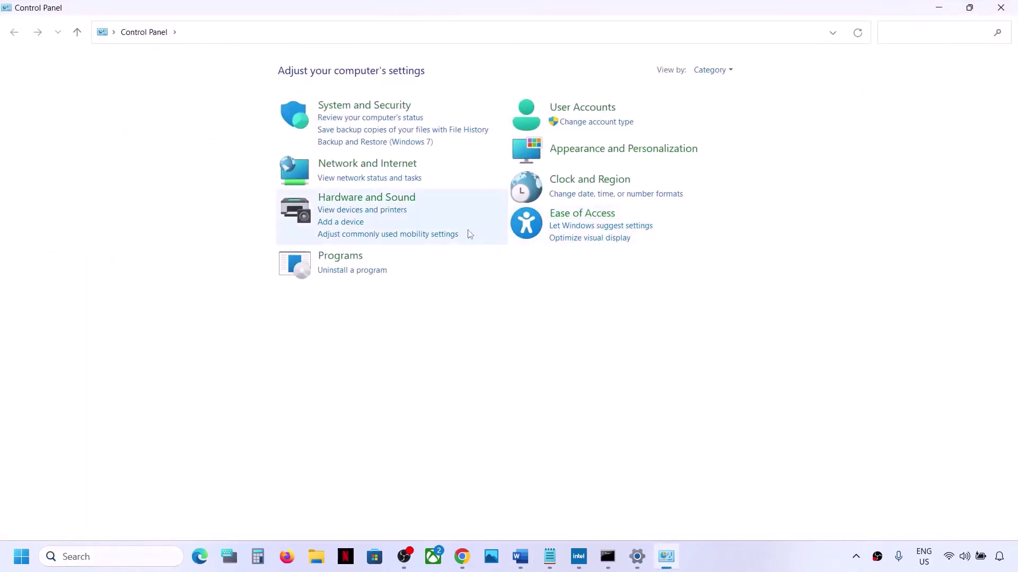
{"action": "left_click", "coordinate": [375, 202]}
{"action": "left_click", "coordinate": [207, 181]}
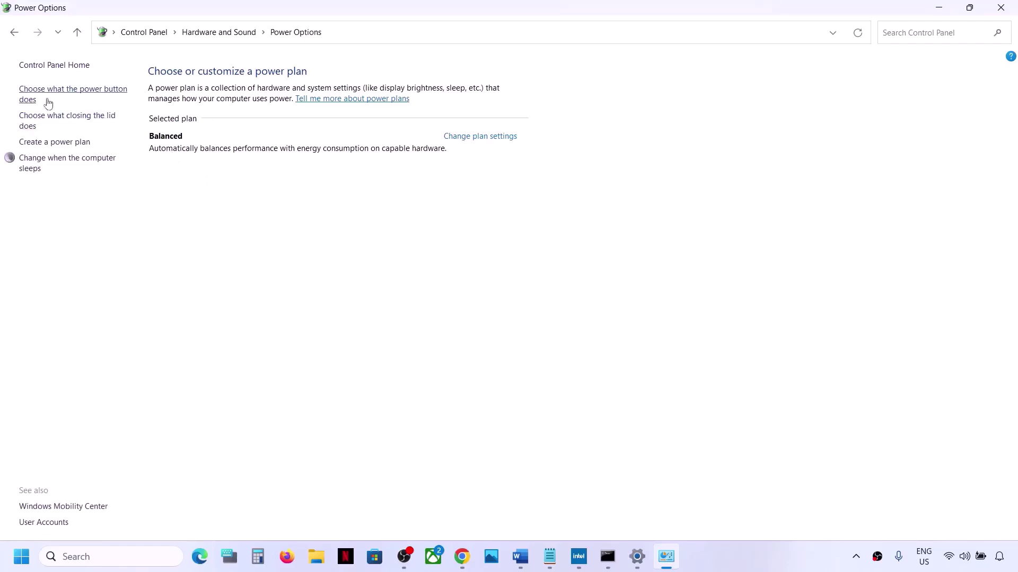
- Unlock the unavailable power button settings, turn off fast startup and save the changes
{"action": "left_click", "coordinate": [29, 98]}
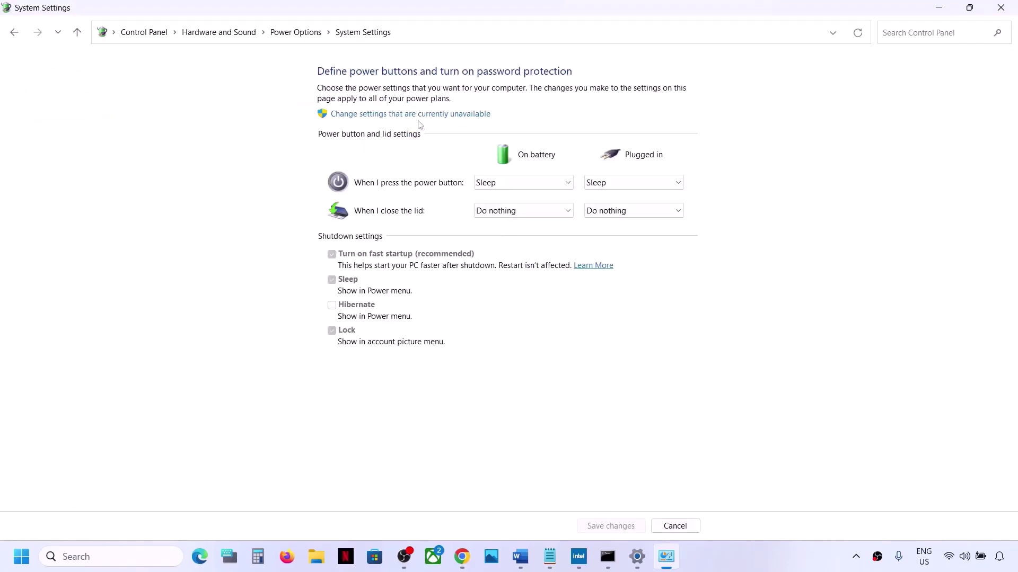
{"action": "left_click", "coordinate": [466, 113]}
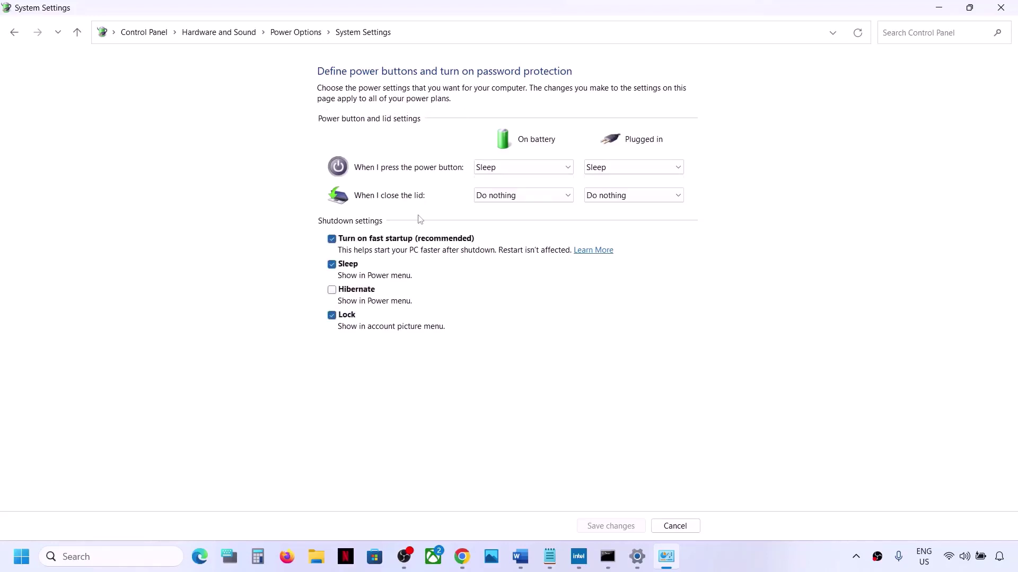
{"action": "left_click", "coordinate": [333, 239]}
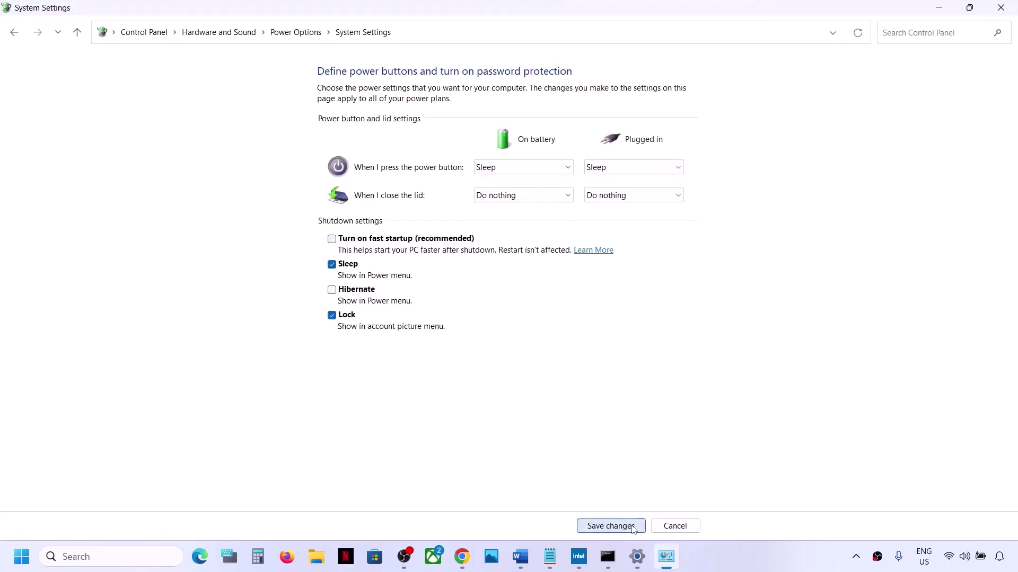
{"action": "left_click", "coordinate": [634, 526]}
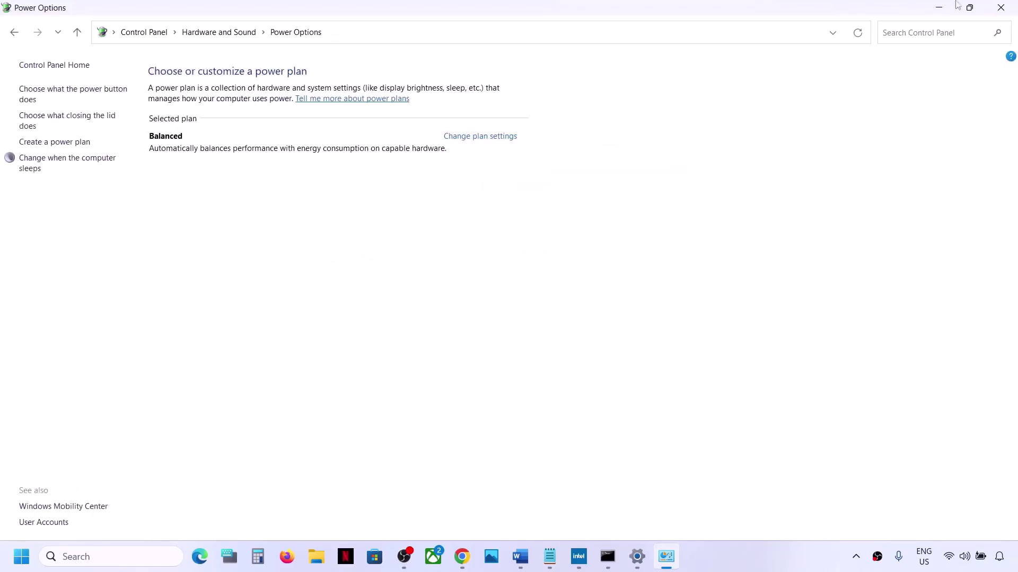
- Close Power Options and highlight "Update System BIOS" in the Step 10 heading of the Word note
{"action": "left_click", "coordinate": [993, 13]}
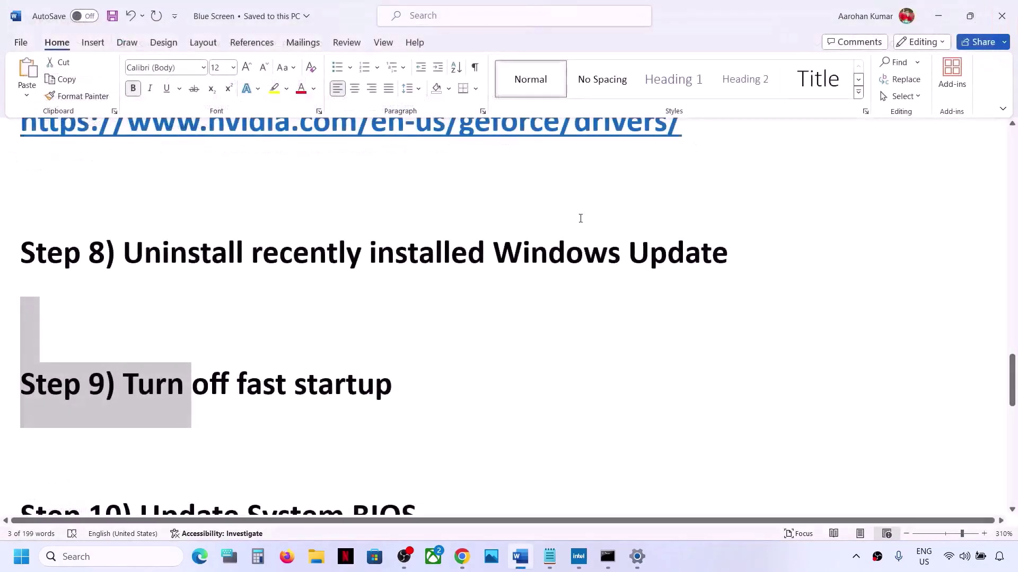
{"action": "scroll", "coordinate": [271, 345], "scroll_direction": "down", "scroll_amount": 3}
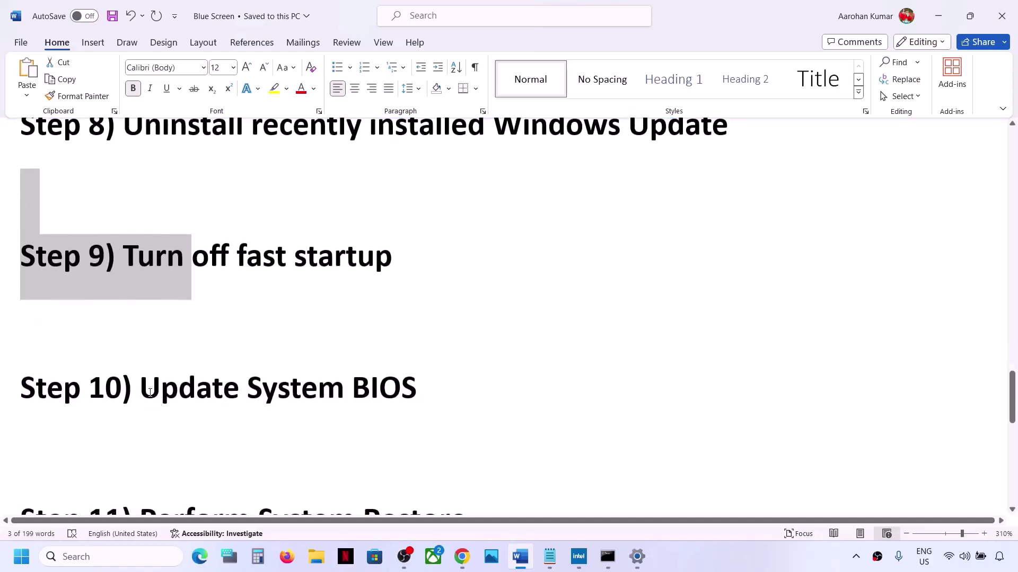
{"action": "left_click_drag", "start_coordinate": [150, 393], "coordinate": [372, 418]}
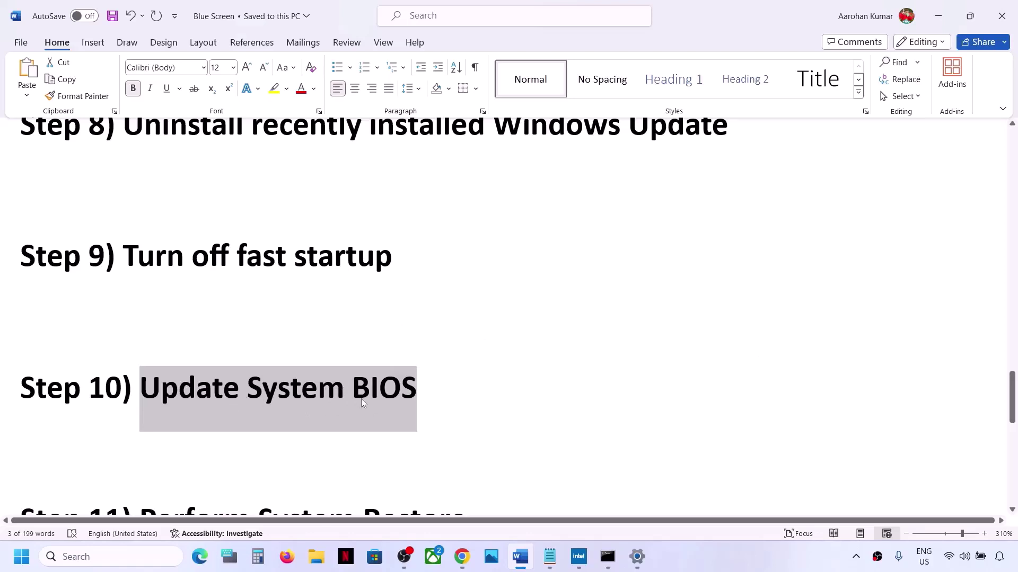
{"action": "left_click", "coordinate": [463, 562]}
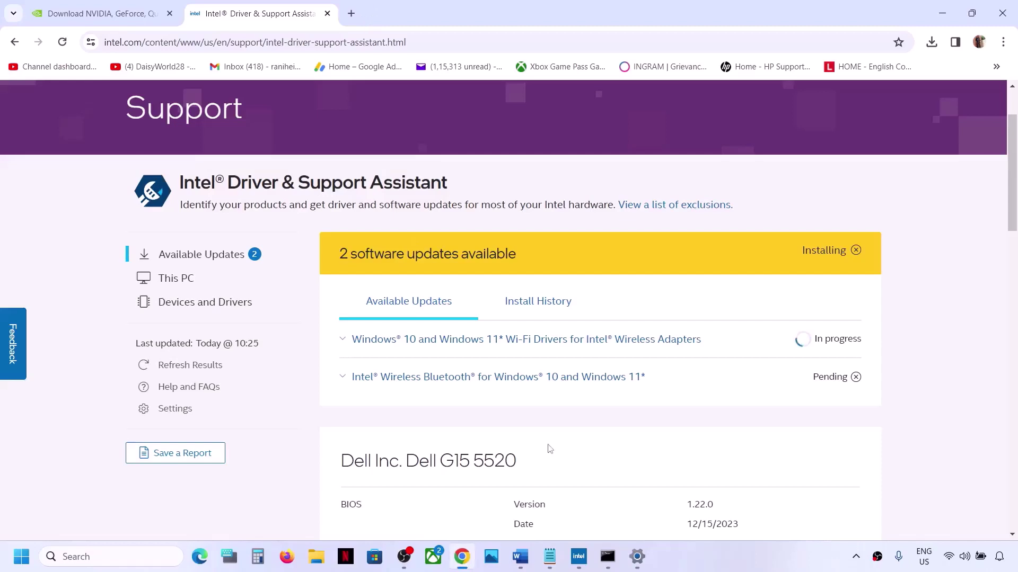
{"action": "left_click", "coordinate": [520, 565]}
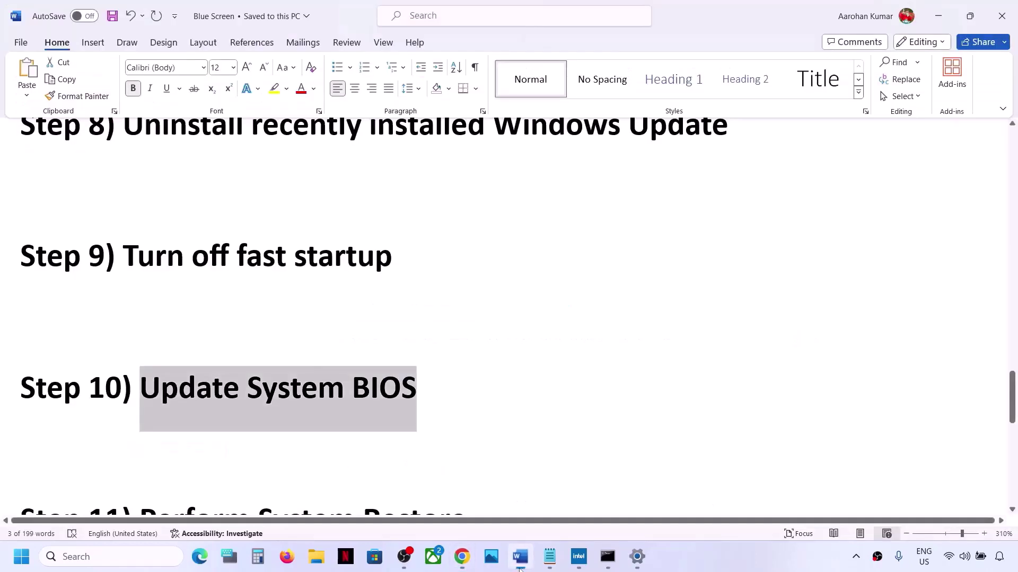
{"action": "left_click", "coordinate": [437, 394]}
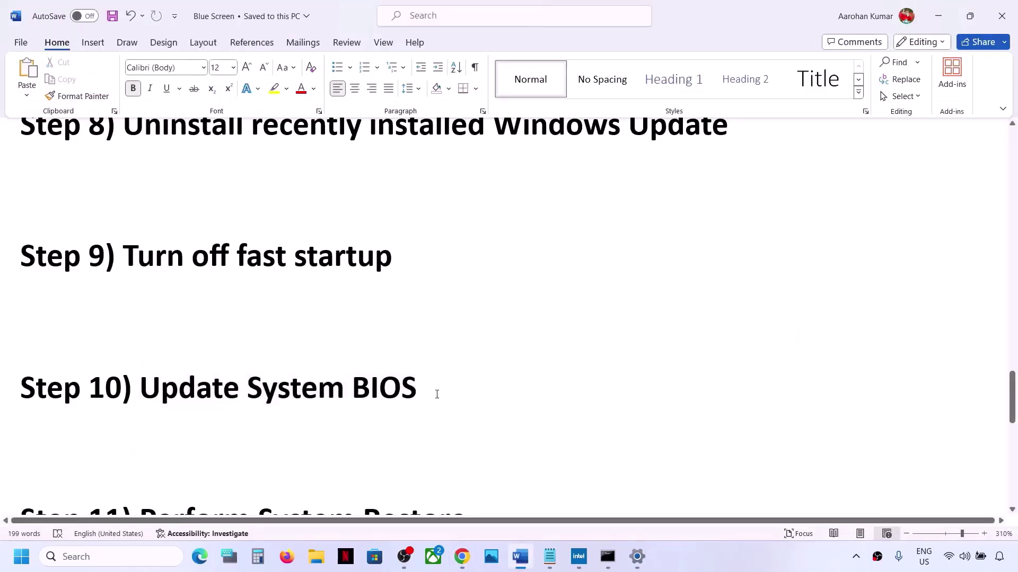
{"action": "key", "text": "Return"}
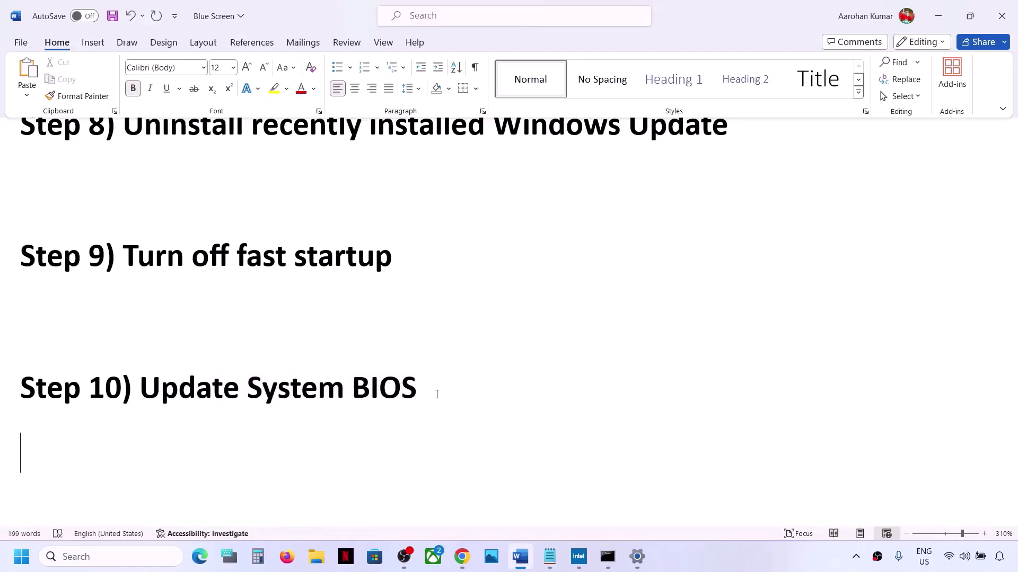
{"action": "type", "text": "Dee"}
{"action": "key", "text": "BackSpace"}
{"action": "type", "text": "ll"}
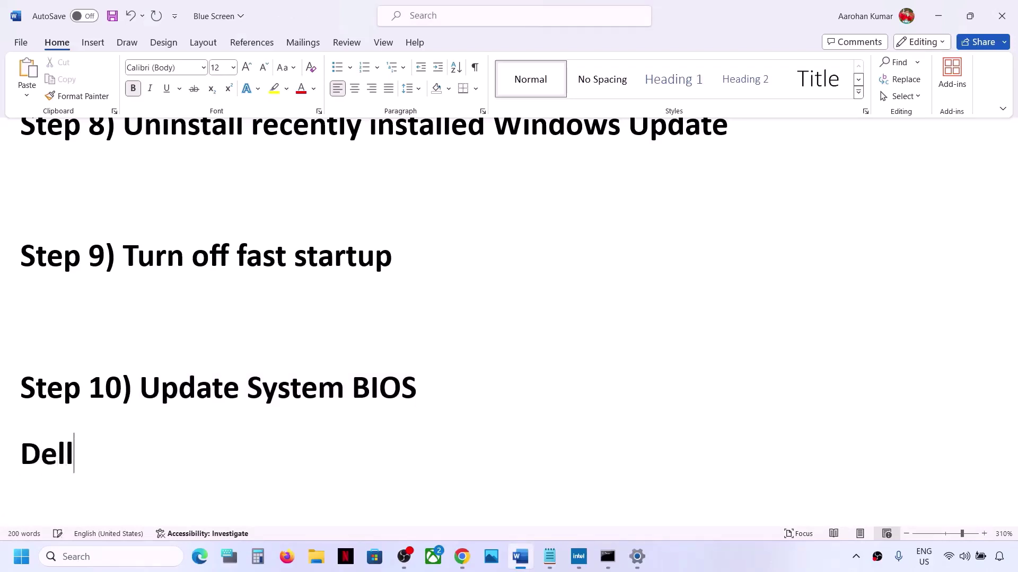
{"action": "key", "text": "shift+Home"}
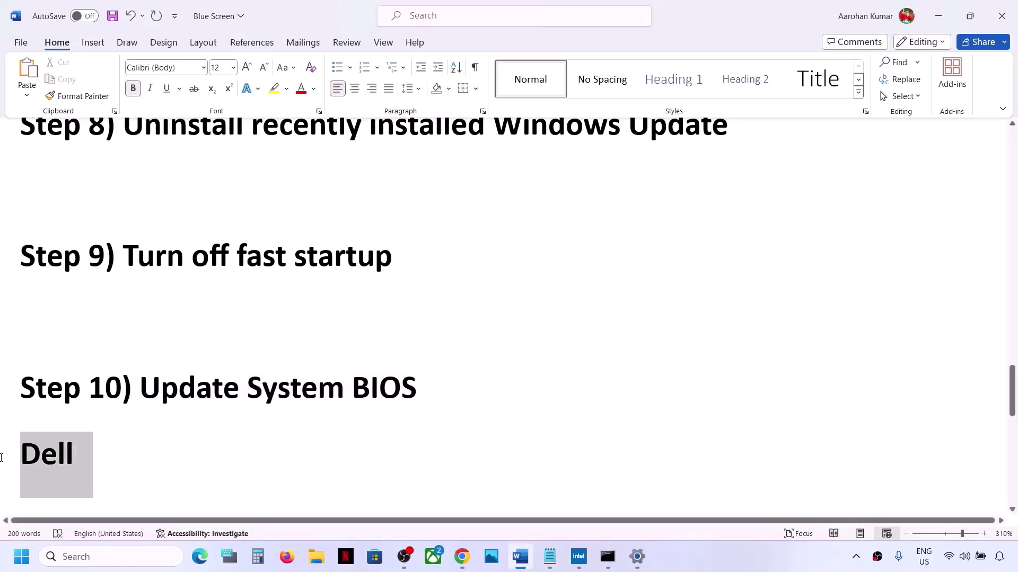
{"action": "key", "text": "BackSpace"}
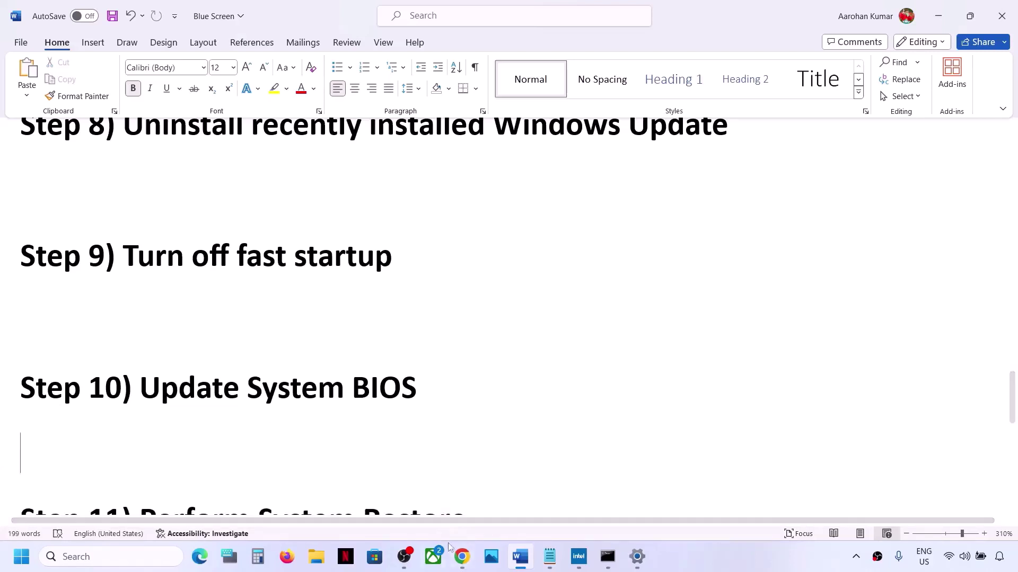
- Switch to Chrome, search Google for "Dell" in a new tab and open Dell's Drivers & Downloads page
{"action": "mouse_move", "coordinate": [455, 559]}
{"action": "left_click", "coordinate": [480, 492]}
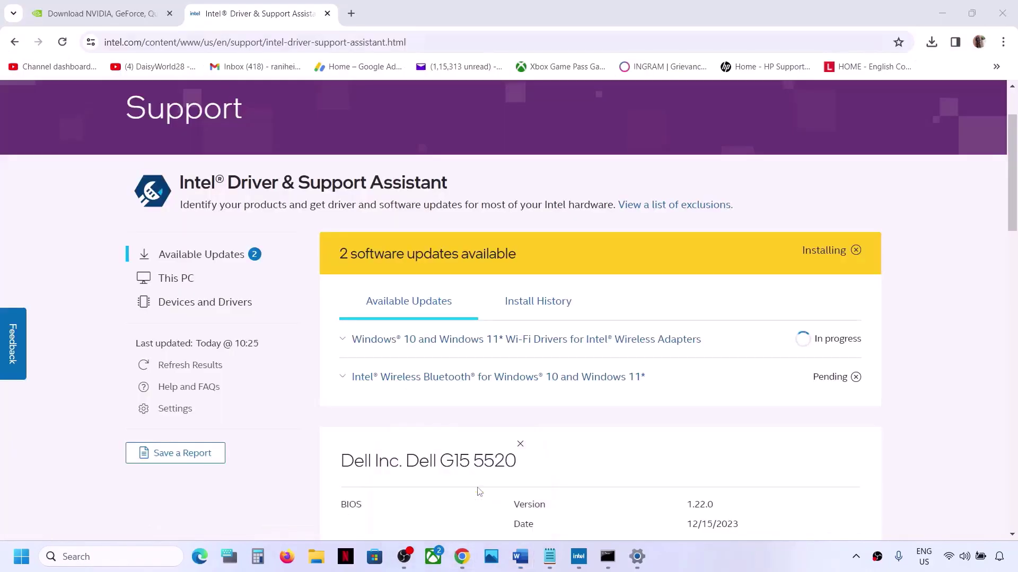
{"action": "left_click", "coordinate": [352, 15]}
{"action": "type", "text": "Dell"}
{"action": "key", "text": "Return"}
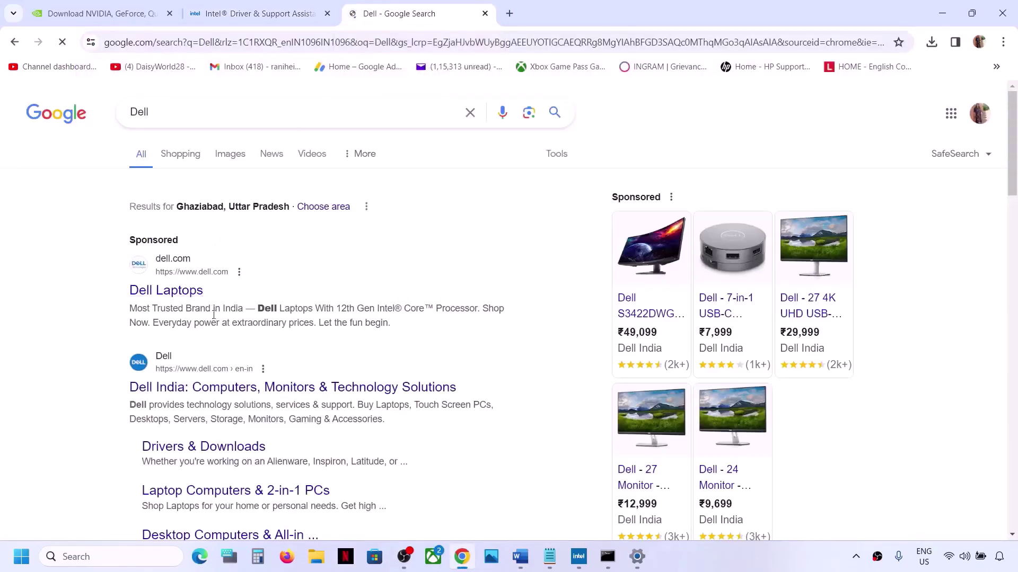
{"action": "left_click", "coordinate": [193, 449]}
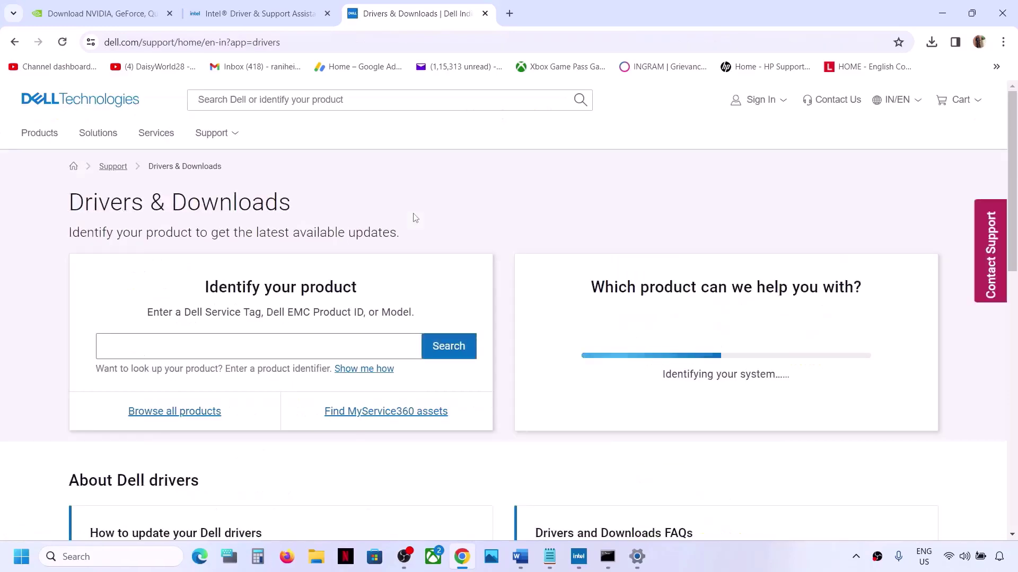
- Browse all Dell products to Computers, Laptops, G Series and open the driver page for the Dell G15 5511
{"action": "scroll", "coordinate": [446, 258], "scroll_direction": "down", "scroll_amount": 2}
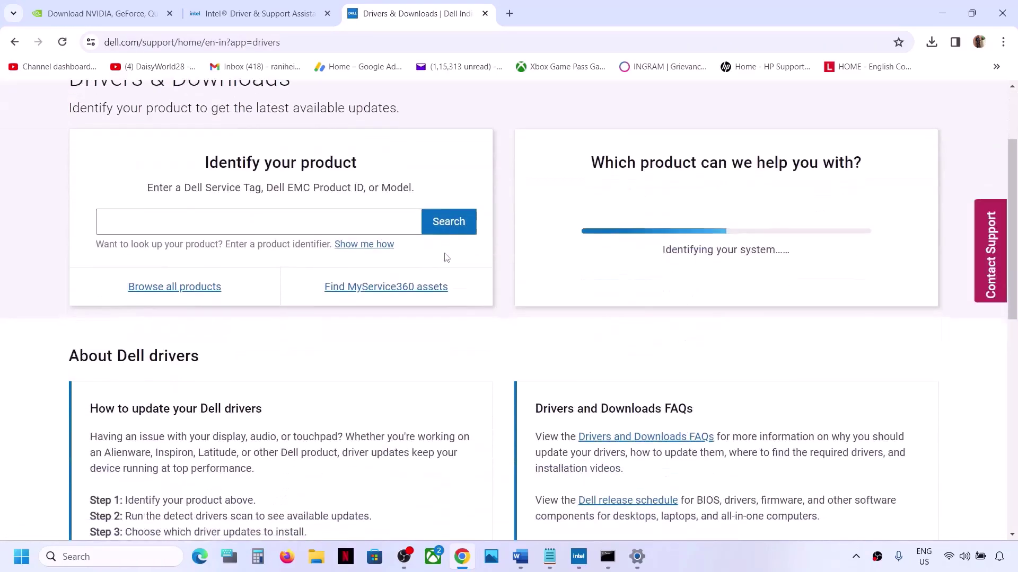
{"action": "scroll", "coordinate": [447, 258], "scroll_direction": "up", "scroll_amount": 1}
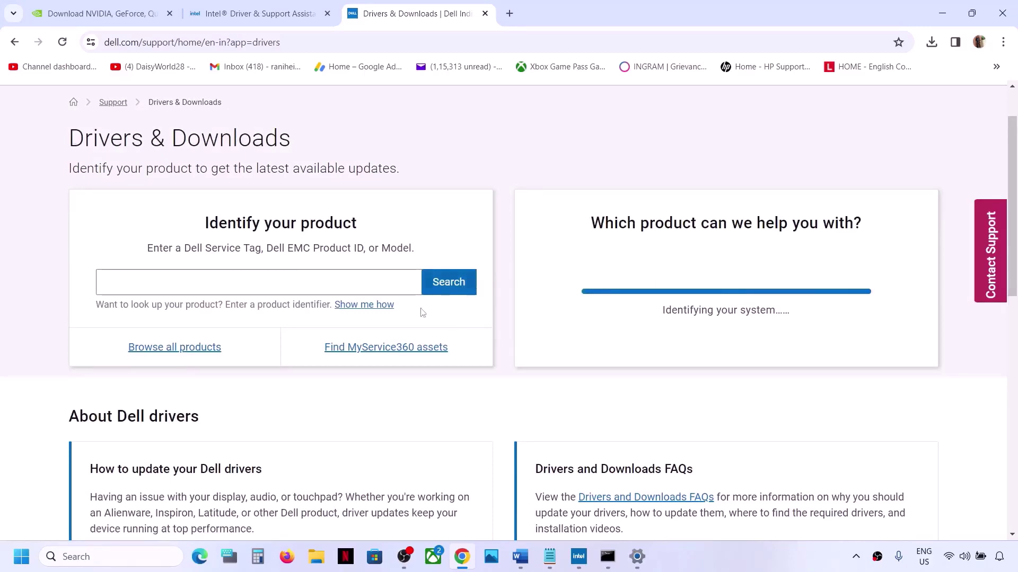
{"action": "left_click", "coordinate": [183, 348]}
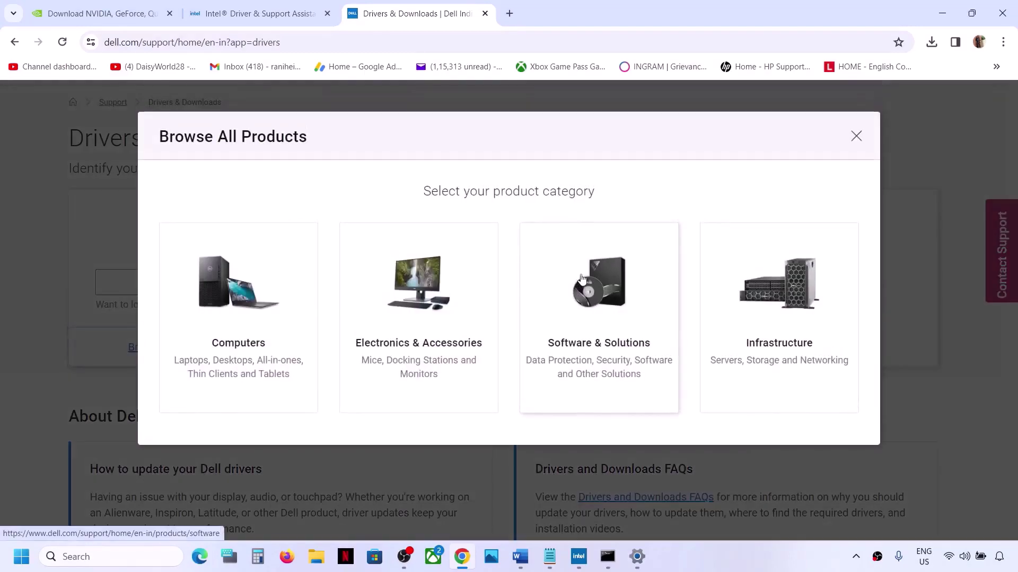
{"action": "left_click", "coordinate": [220, 314]}
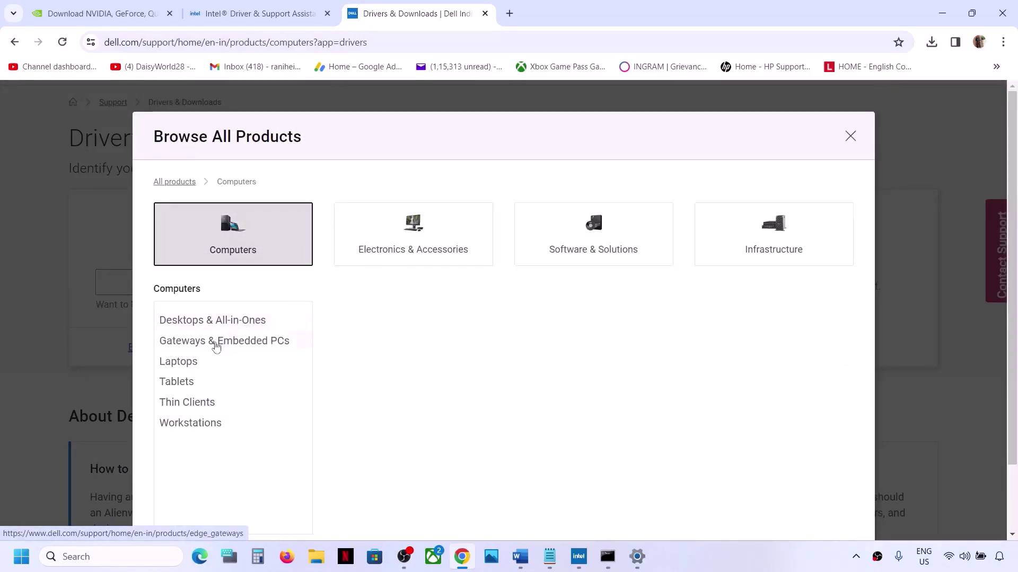
{"action": "left_click", "coordinate": [189, 363]}
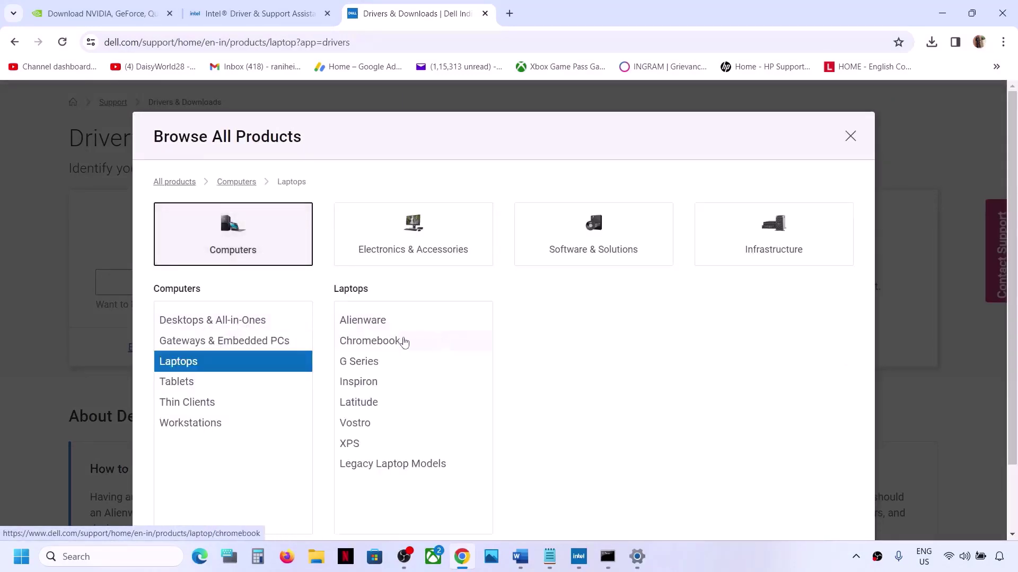
{"action": "left_click", "coordinate": [377, 366]}
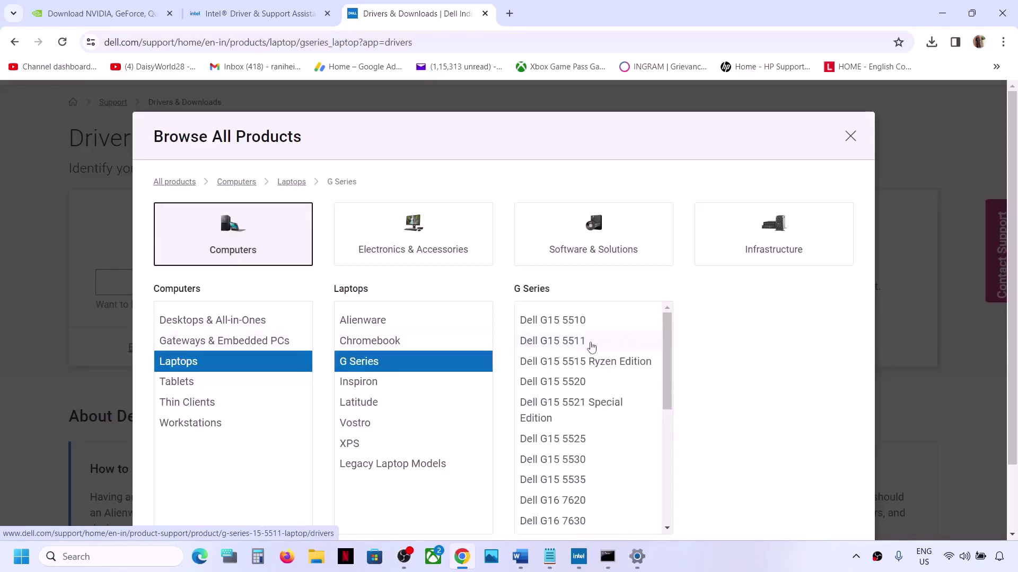
{"action": "left_click", "coordinate": [589, 344]}
{"action": "left_click", "coordinate": [763, 445]}
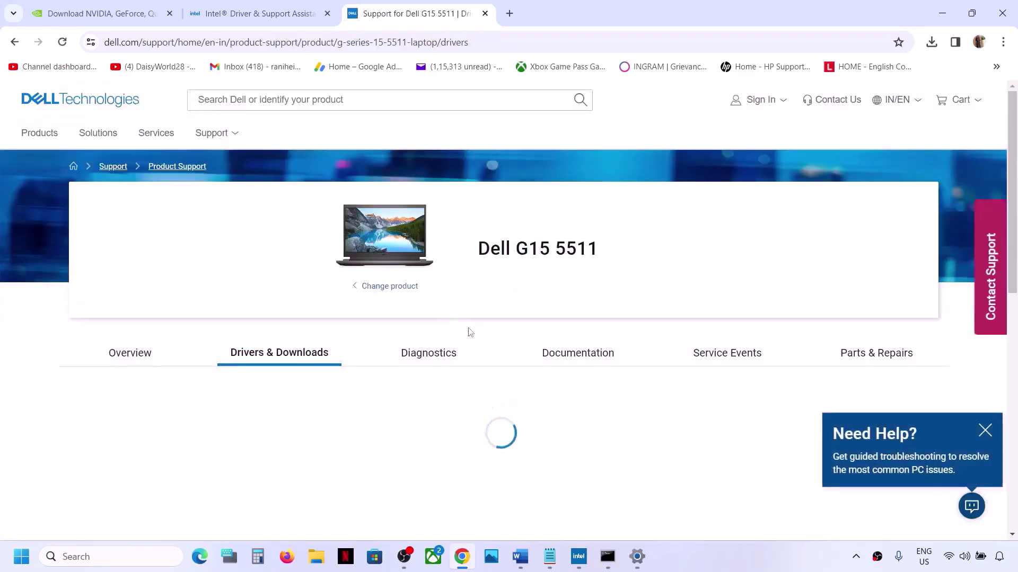
- Expand the complete Dell G15 5511 driver list, filter the download type to System BIOS and locate the BIOS download
{"action": "scroll", "coordinate": [379, 261], "scroll_direction": "down", "scroll_amount": 3}
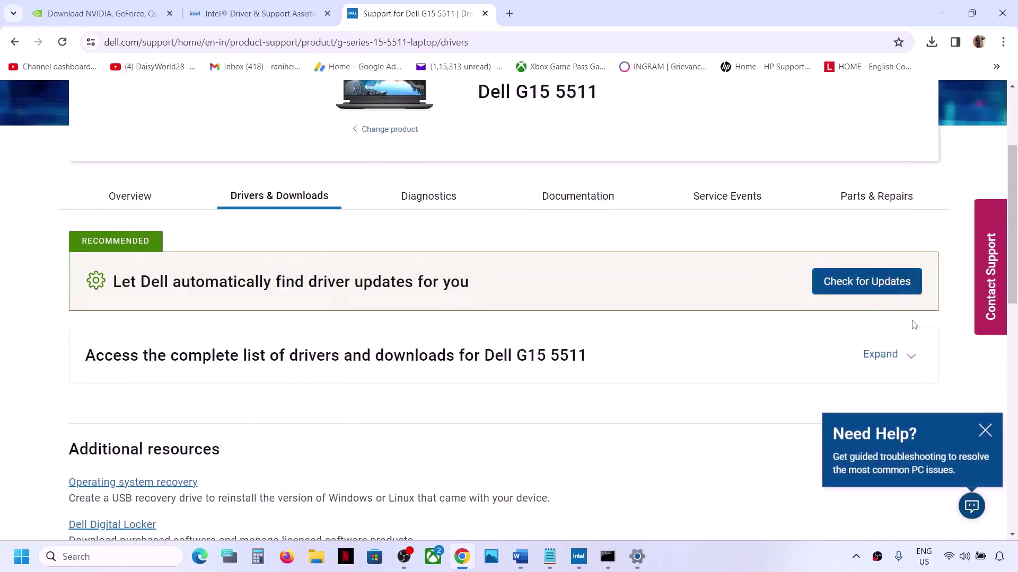
{"action": "left_click", "coordinate": [908, 361]}
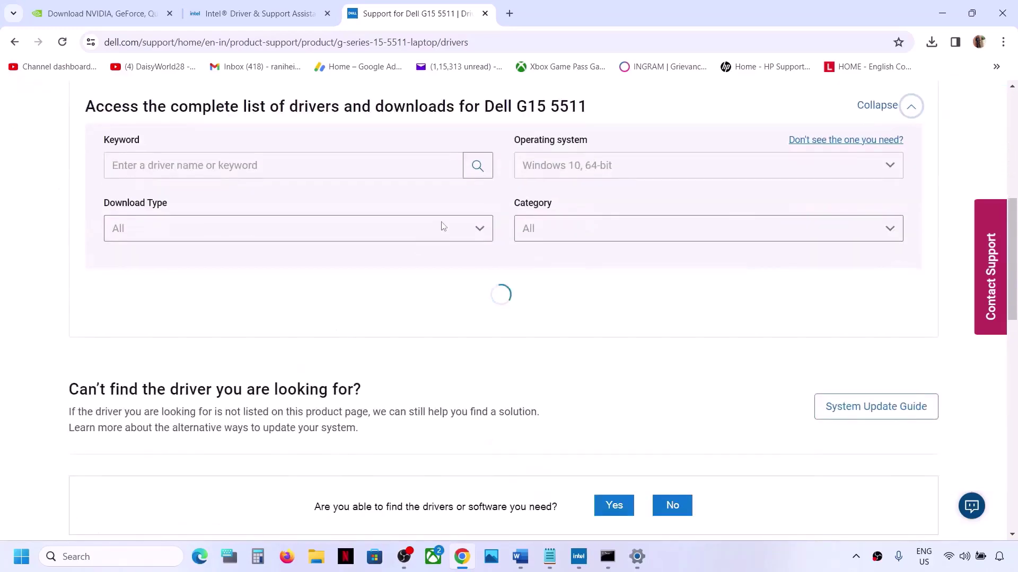
{"action": "scroll", "coordinate": [443, 226], "scroll_direction": "down", "scroll_amount": 2}
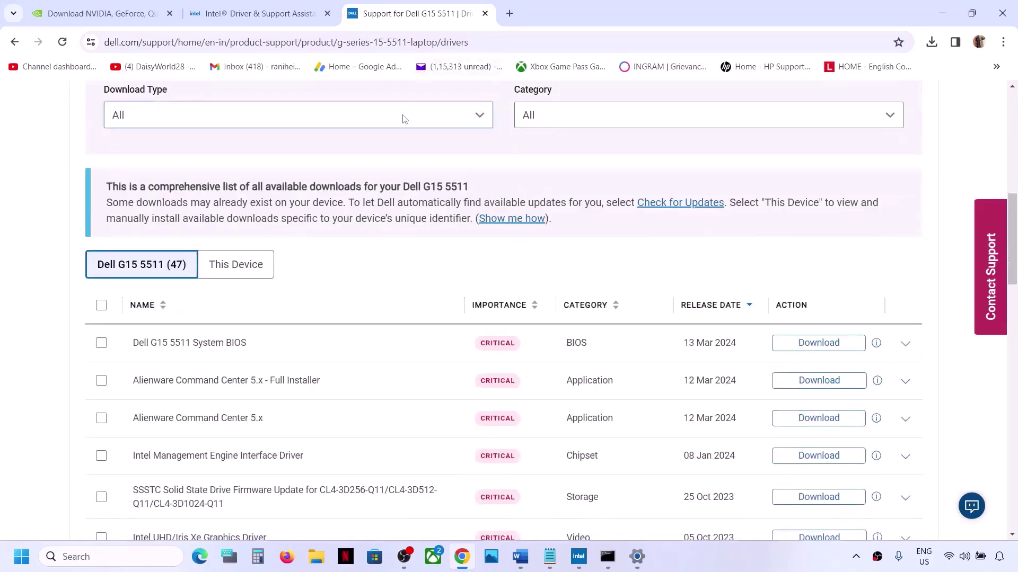
{"action": "left_click", "coordinate": [404, 119]}
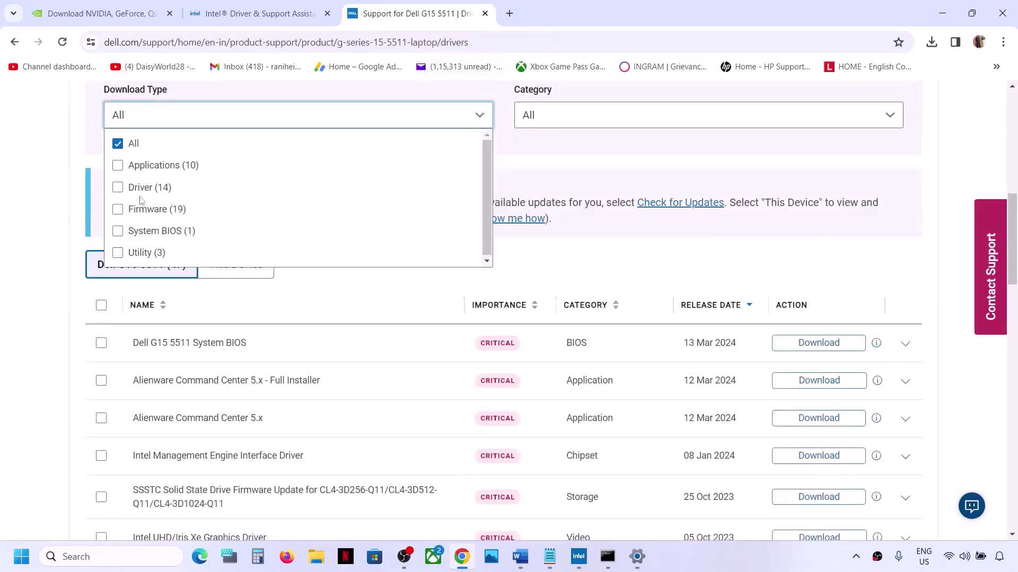
{"action": "left_click", "coordinate": [118, 232]}
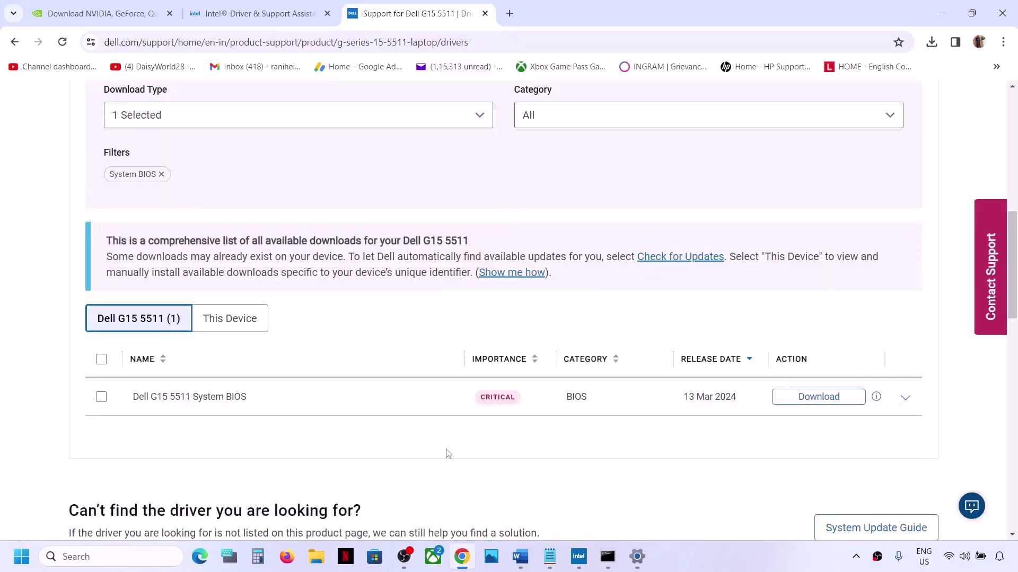
{"action": "left_click", "coordinate": [838, 402]}
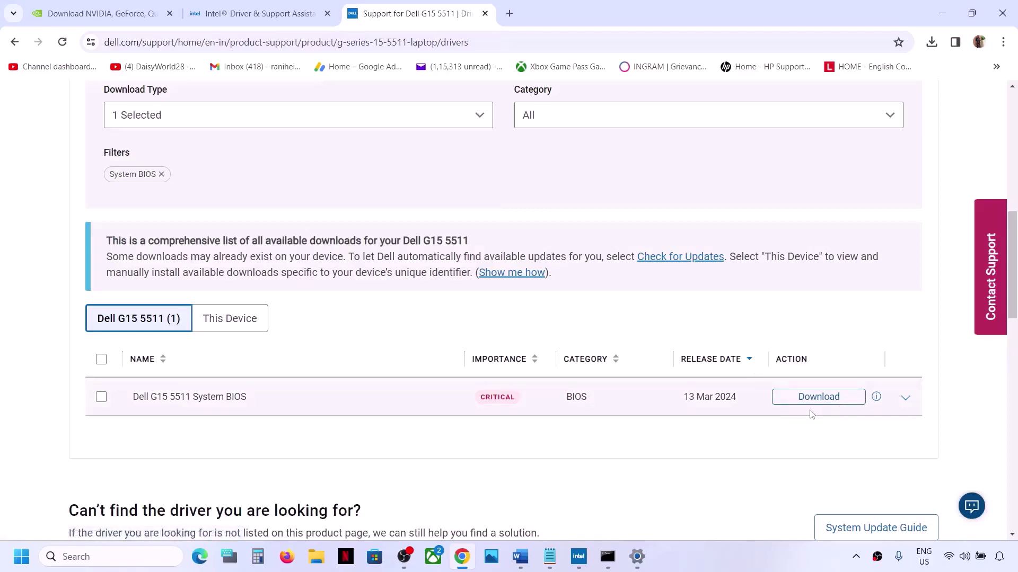
- Check the laptop's battery charge, and copy "System Restore" from the Step 11 heading in the Word note
{"action": "left_click", "coordinate": [980, 563]}
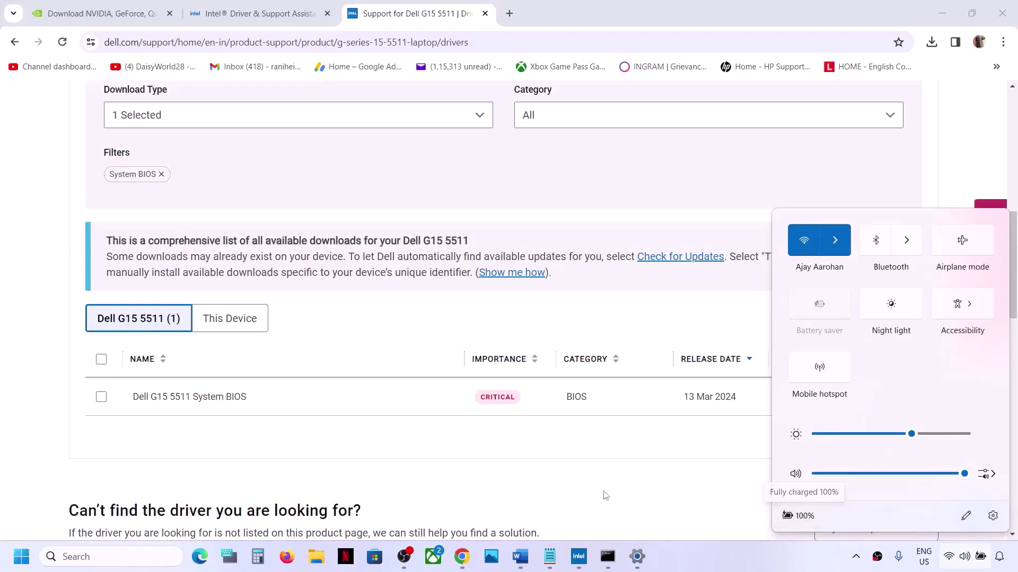
{"action": "left_click", "coordinate": [523, 570]}
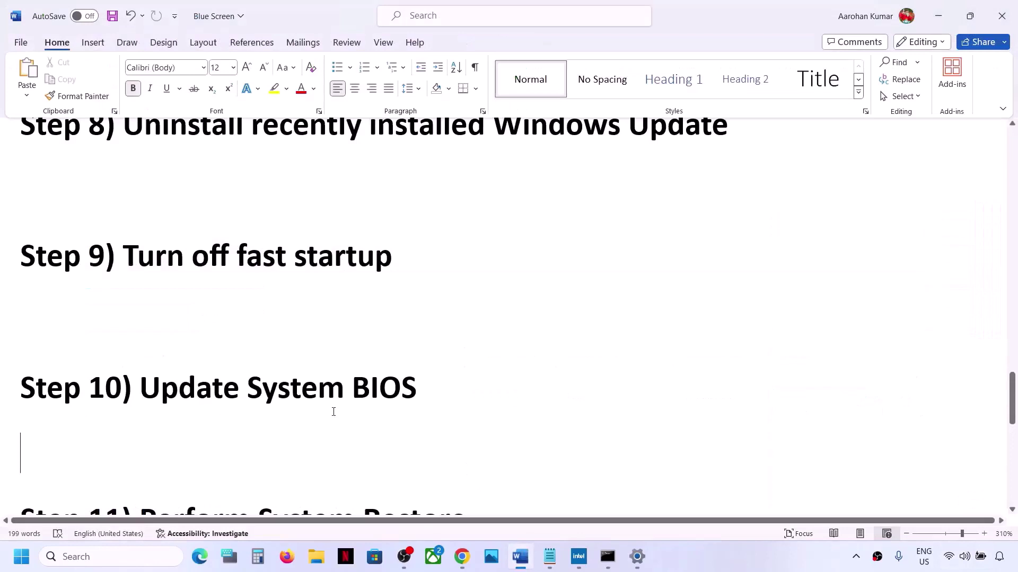
{"action": "scroll", "coordinate": [333, 412], "scroll_direction": "down", "scroll_amount": 4}
{"action": "scroll", "coordinate": [333, 412], "scroll_direction": "up", "scroll_amount": 2}
{"action": "left_click_drag", "start_coordinate": [140, 440], "coordinate": [407, 435]}
{"action": "left_click", "coordinate": [455, 448]}
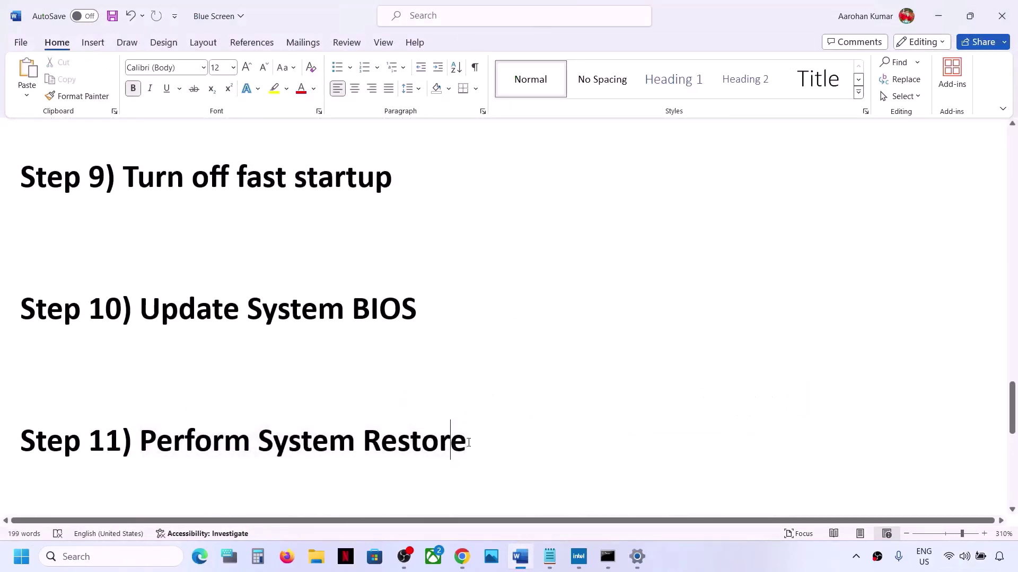
{"action": "left_click_drag", "start_coordinate": [469, 442], "coordinate": [305, 439]}
{"action": "key", "text": "ctrl+c"}
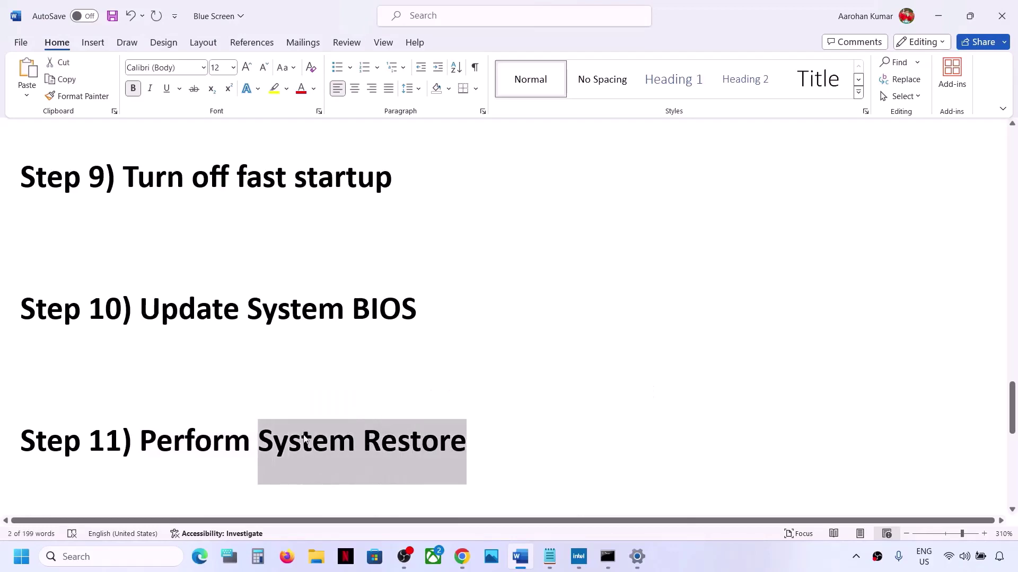
- Search Windows for "System Restore", open Create a restore point and advance the System Restore wizard to the restore point selection
{"action": "left_click", "coordinate": [143, 562]}
{"action": "key", "text": "ctrl+v"}
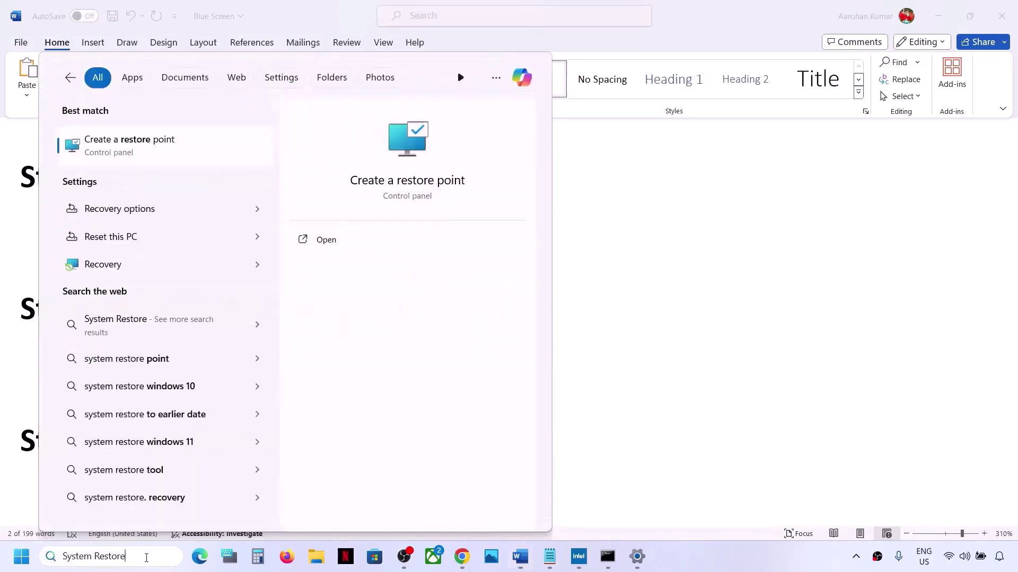
{"action": "left_click", "coordinate": [162, 151]}
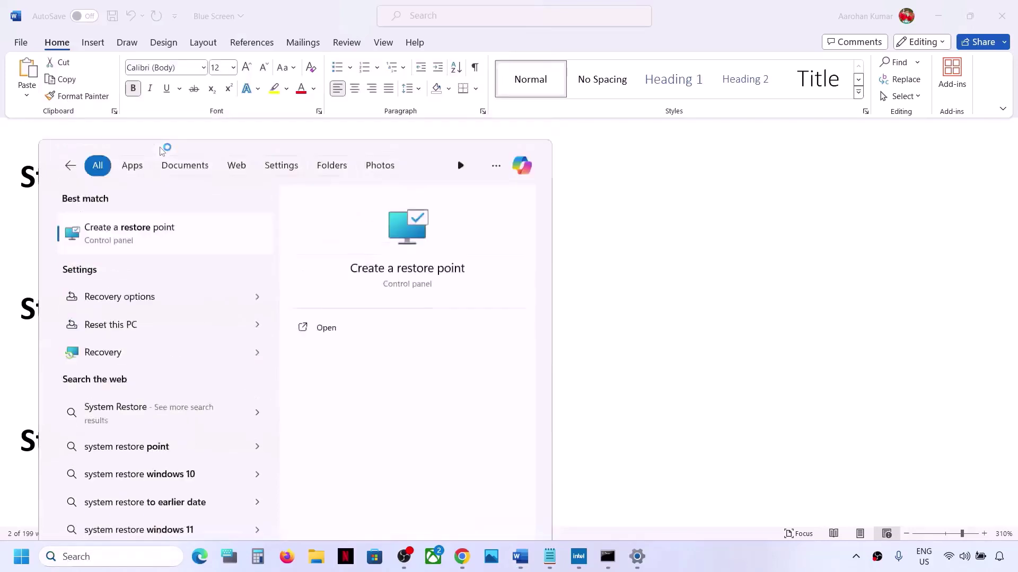
{"action": "left_click_drag", "start_coordinate": [309, 114], "coordinate": [611, 172]}
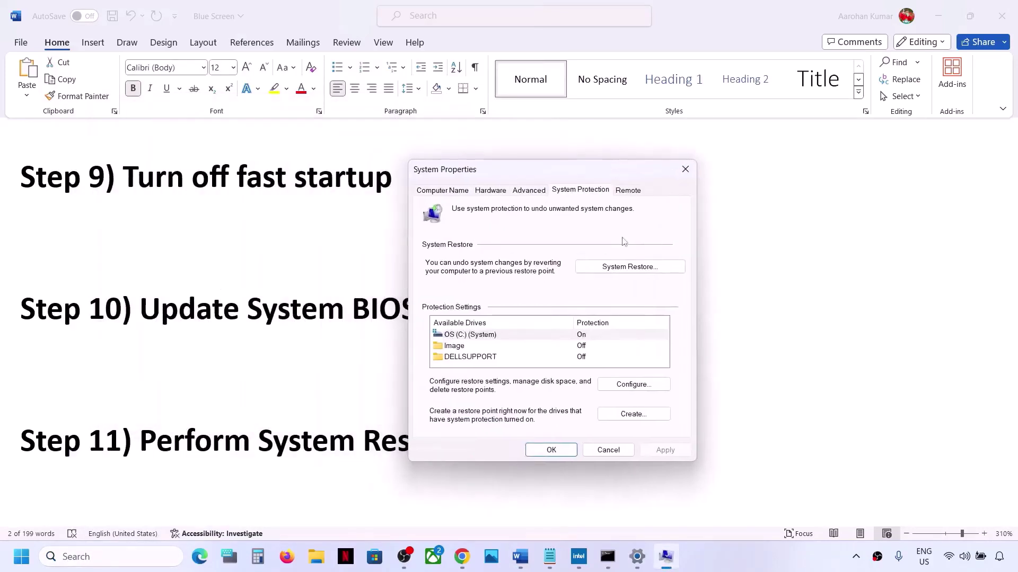
{"action": "left_click", "coordinate": [620, 267]}
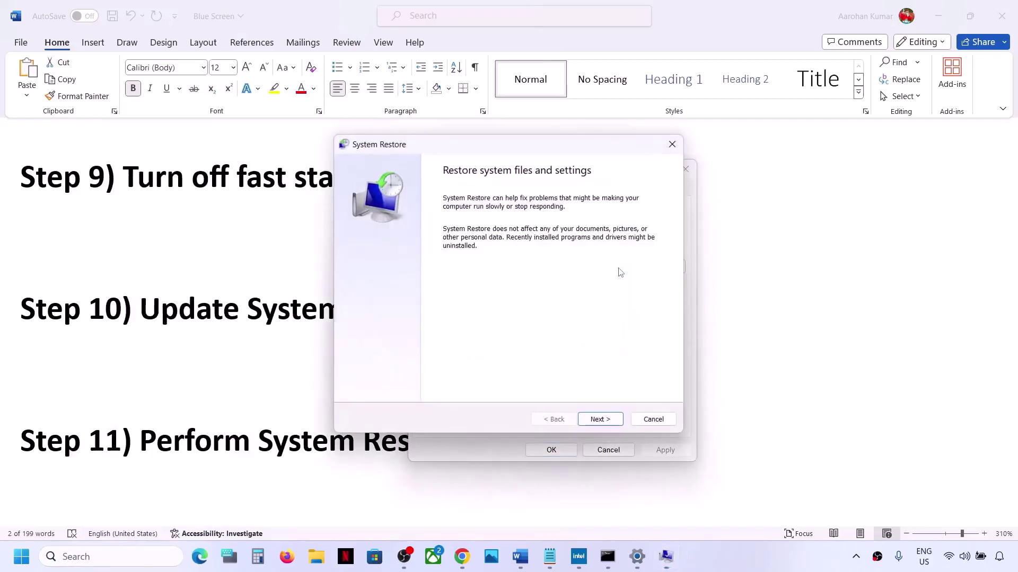
{"action": "left_click", "coordinate": [600, 419]}
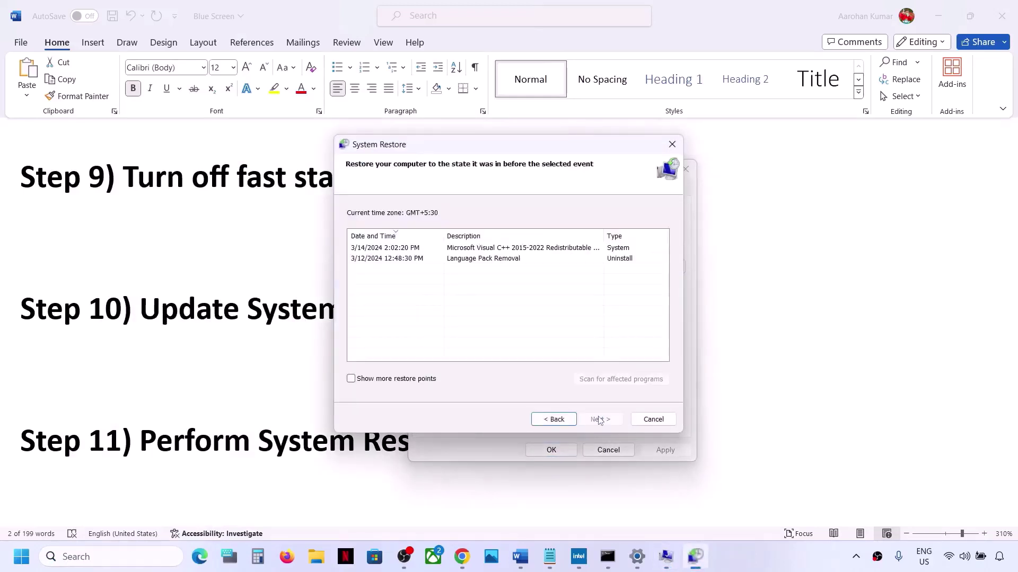
- Choose the 3/12/2024 Language Pack Removal restore point, advance to the confirmation page, cancel the restore and close System Properties
{"action": "left_click", "coordinate": [553, 420]}
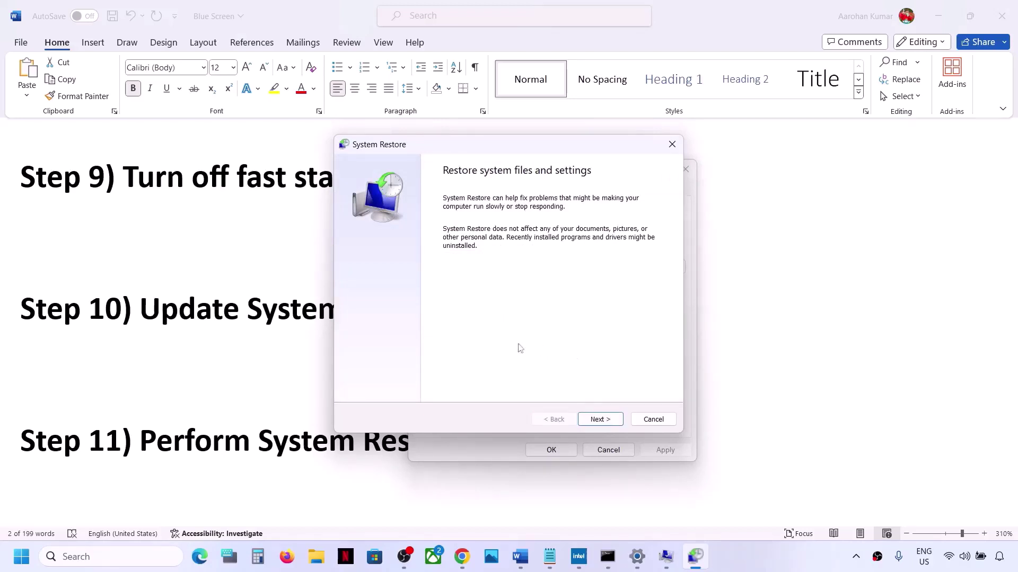
{"action": "left_click", "coordinate": [597, 419]}
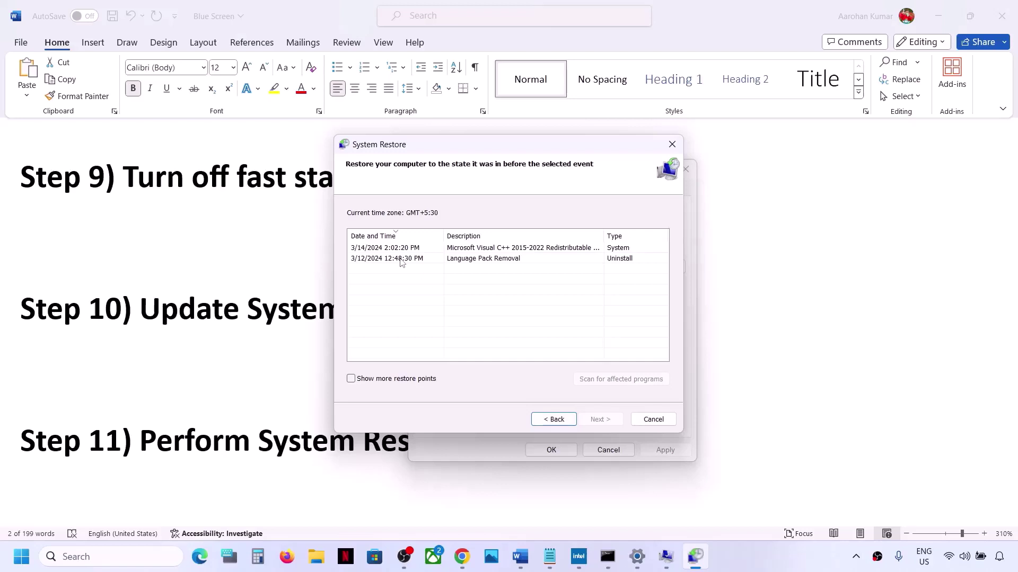
{"action": "left_click", "coordinate": [401, 261]}
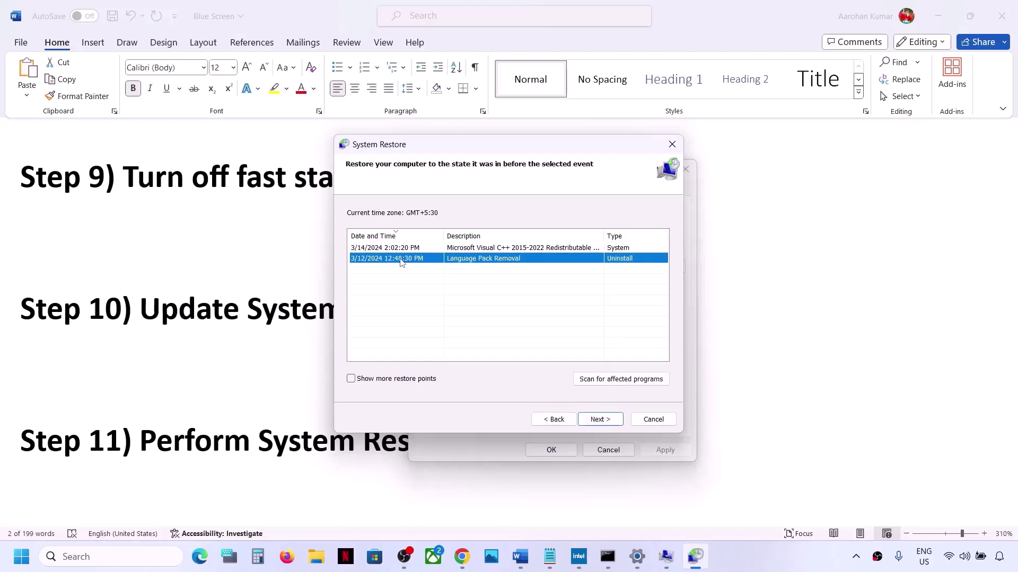
{"action": "left_click", "coordinate": [612, 421]}
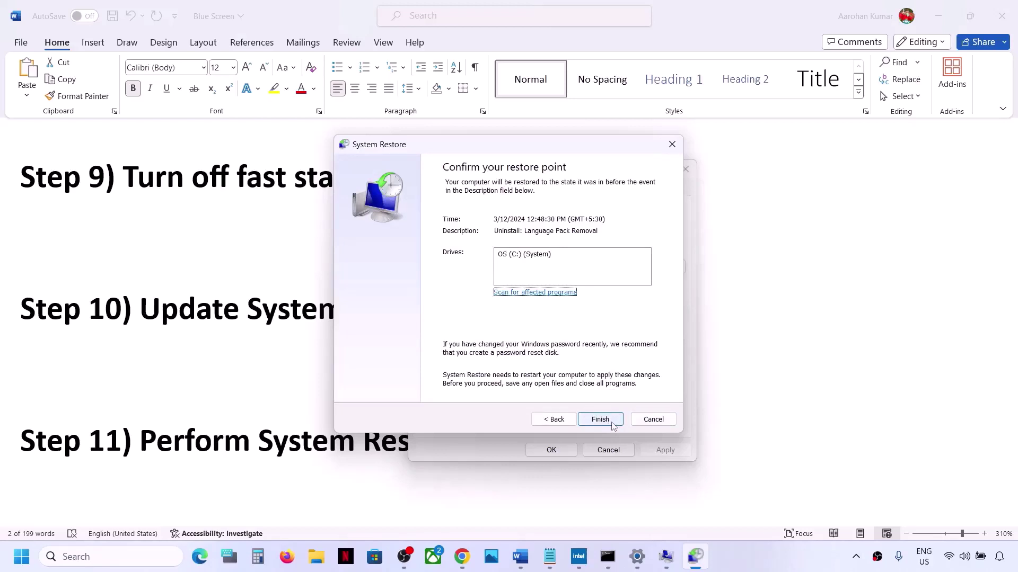
{"action": "left_click", "coordinate": [644, 419]}
{"action": "left_click", "coordinate": [686, 170]}
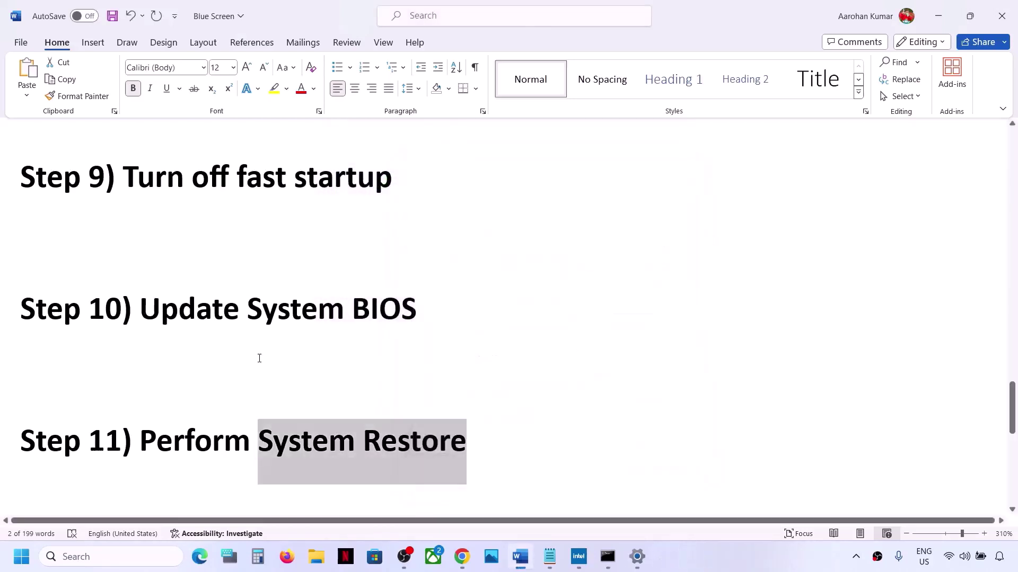
- Locate Step 12 in the Word note and download the media creation tool from Microsoft's Windows 11 download page
{"action": "scroll", "coordinate": [260, 359], "scroll_direction": "down", "scroll_amount": 3}
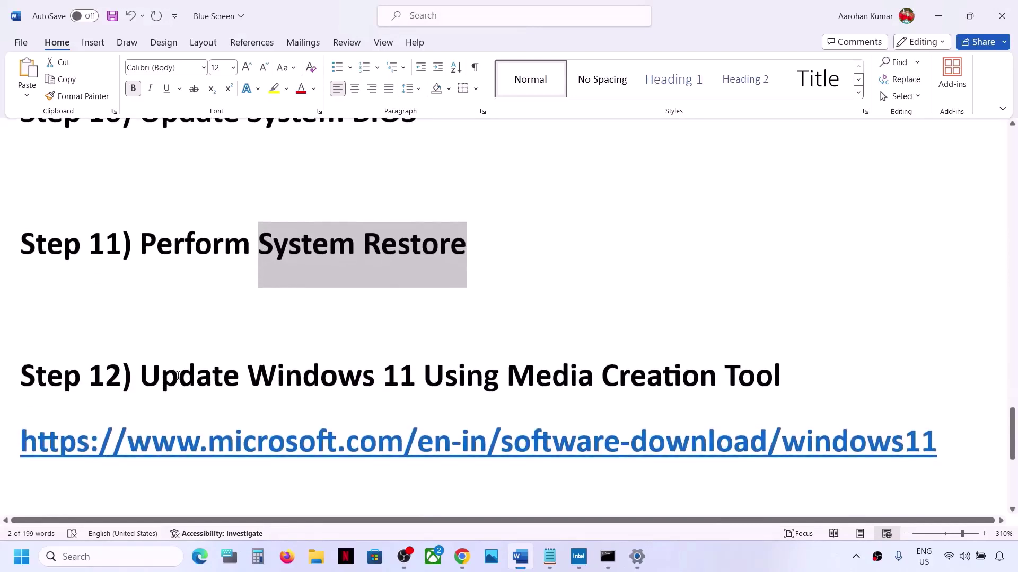
{"action": "left_click_drag", "start_coordinate": [148, 380], "coordinate": [783, 367]}
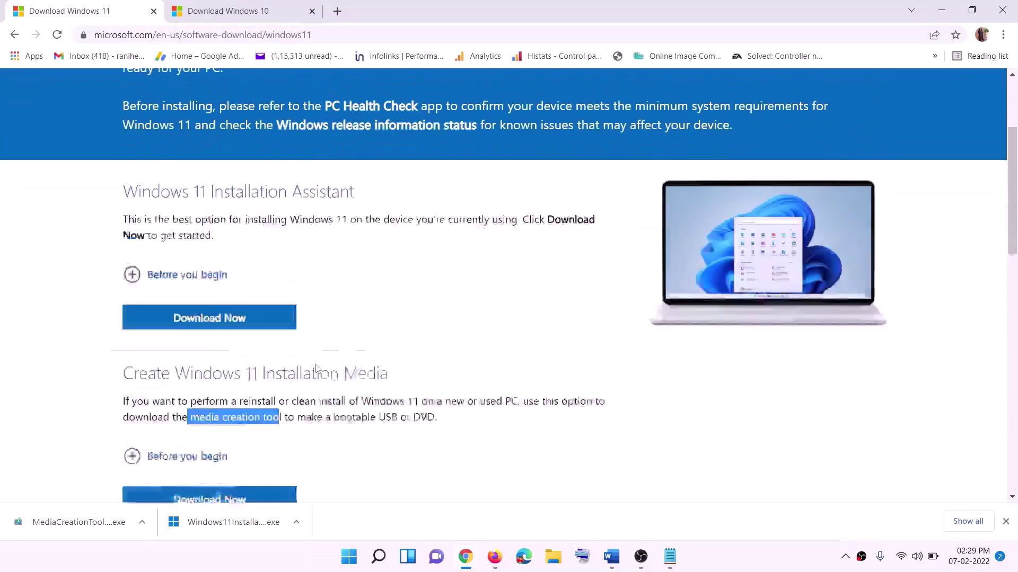
{"action": "scroll", "coordinate": [316, 368], "scroll_direction": "down", "scroll_amount": 2}
{"action": "left_click_drag", "start_coordinate": [191, 315], "coordinate": [294, 314]}
{"action": "left_click", "coordinate": [203, 404]}
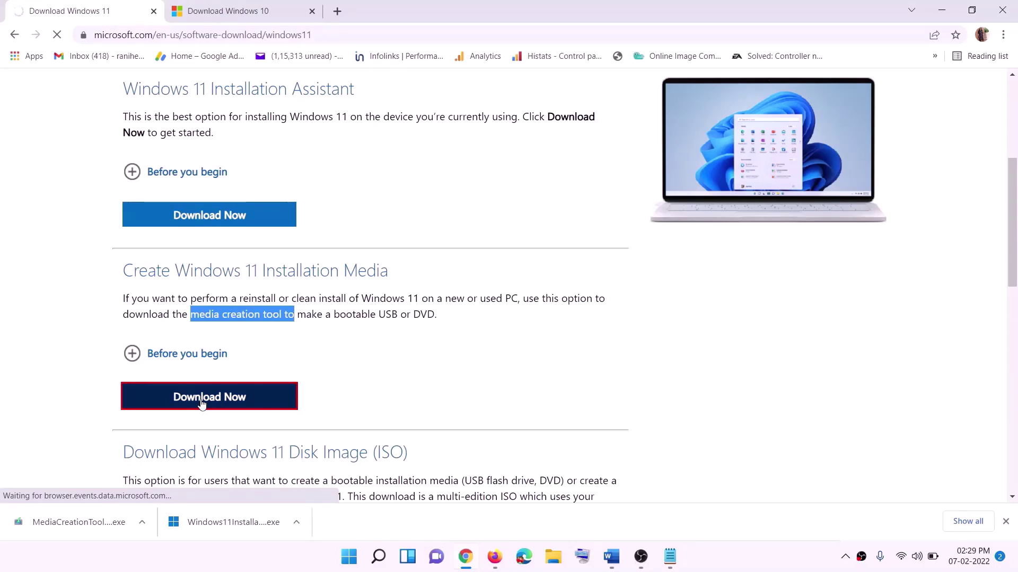
- Run the downloaded Media Creation Tool with permission to make changes, accept the license terms and keep the recommended language and edition
{"action": "left_click", "coordinate": [91, 524]}
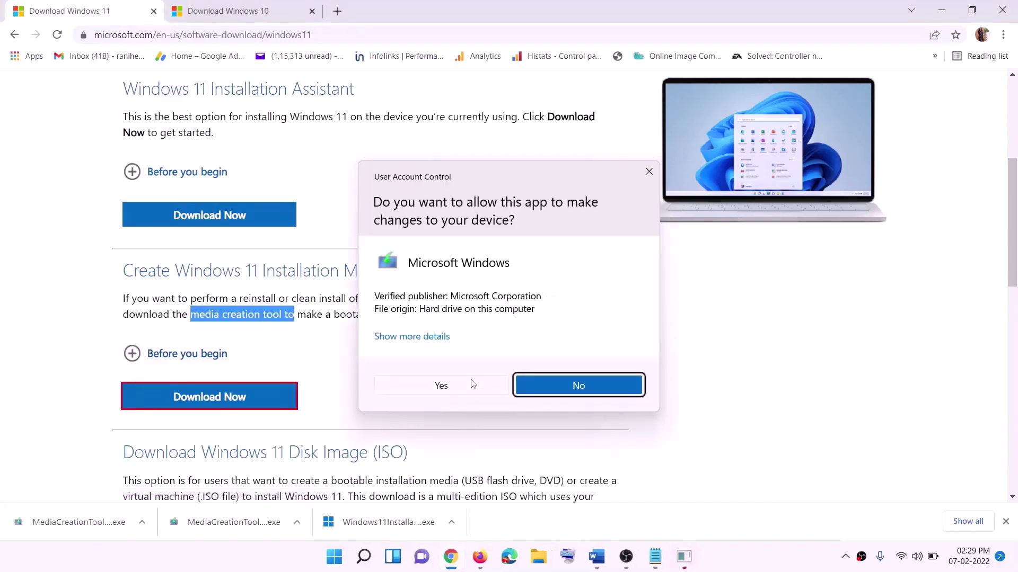
{"action": "left_click", "coordinate": [448, 387]}
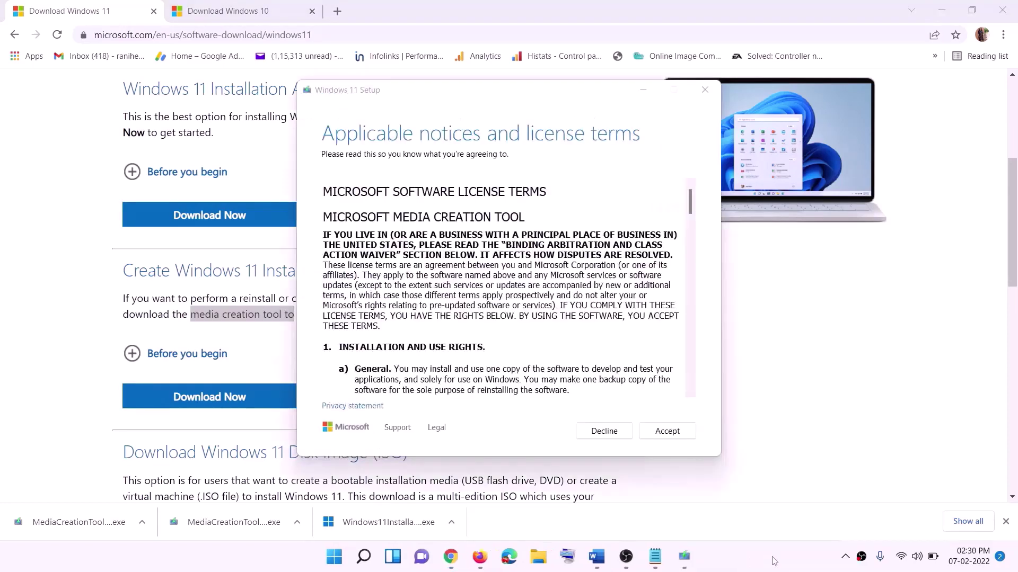
{"action": "left_click", "coordinate": [666, 431]}
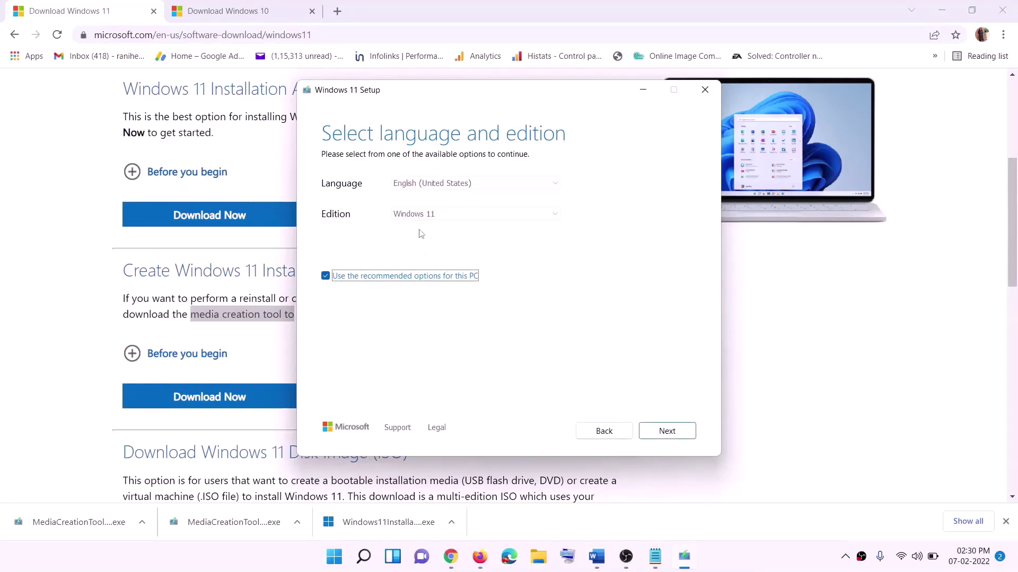
{"action": "left_click", "coordinate": [660, 433]}
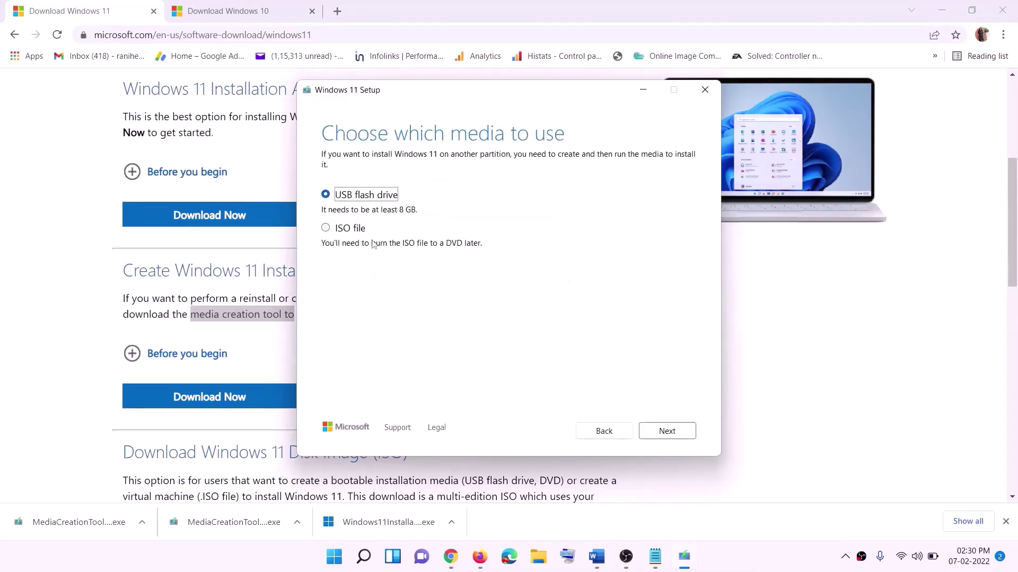
- Select ISO file as the installation media and save it to the Desktop as Windows
{"action": "left_click", "coordinate": [343, 231]}
{"action": "left_click", "coordinate": [665, 430]}
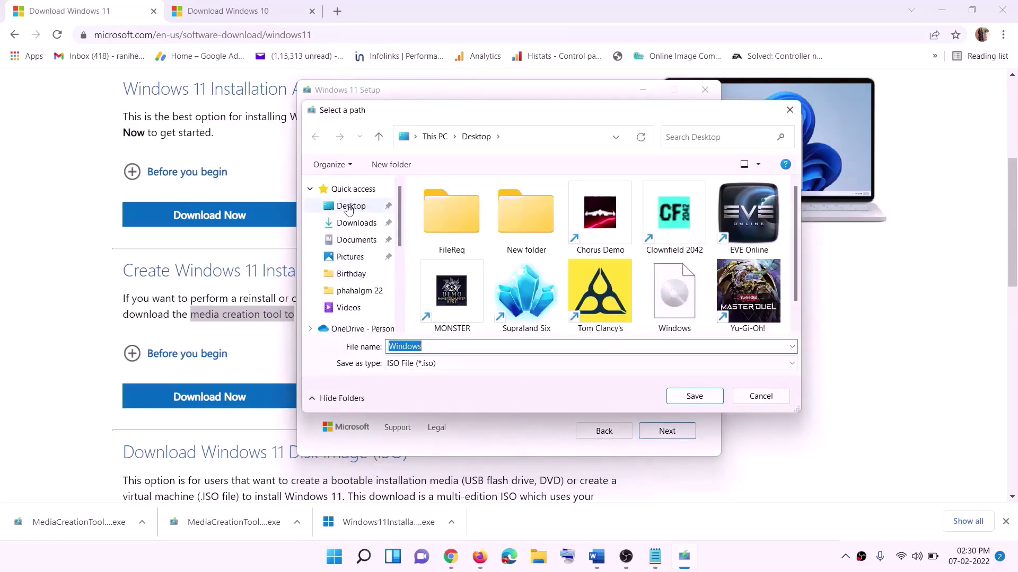
{"action": "left_click", "coordinate": [348, 209]}
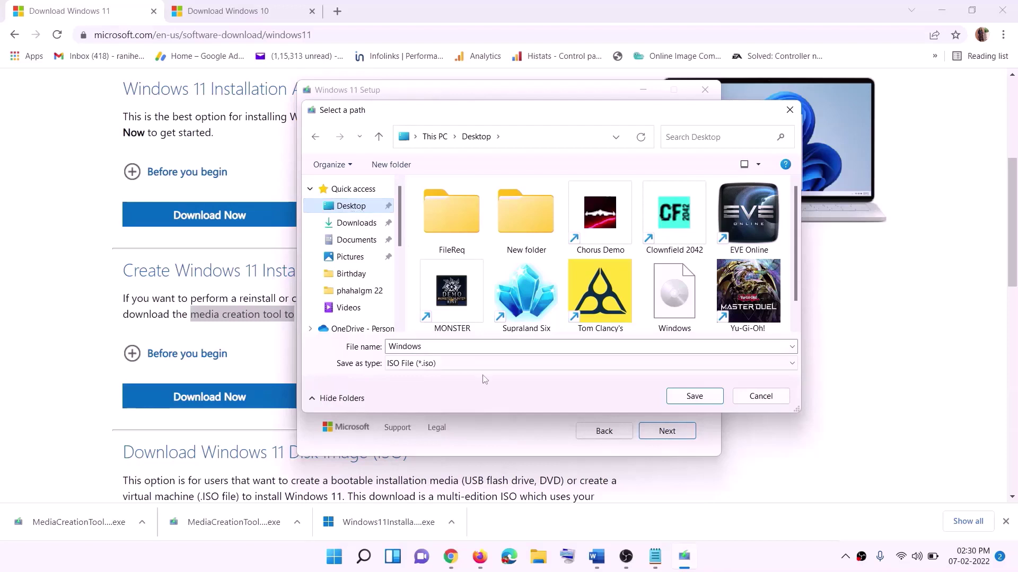
{"action": "left_click", "coordinate": [699, 401]}
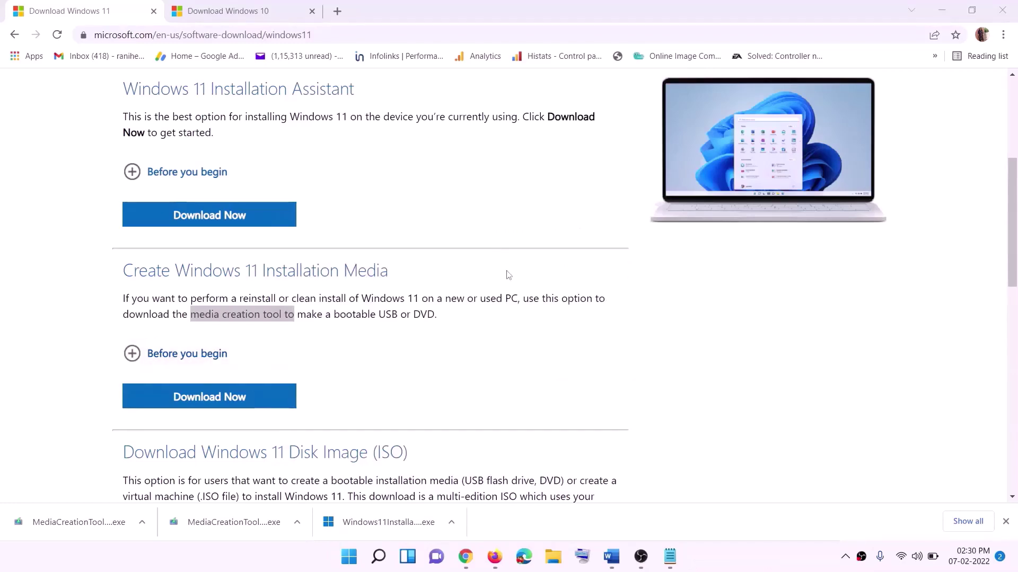
- Show the desktop, move the Windows ISO file to a free spot among the icons and open it
{"action": "key", "text": "super+d"}
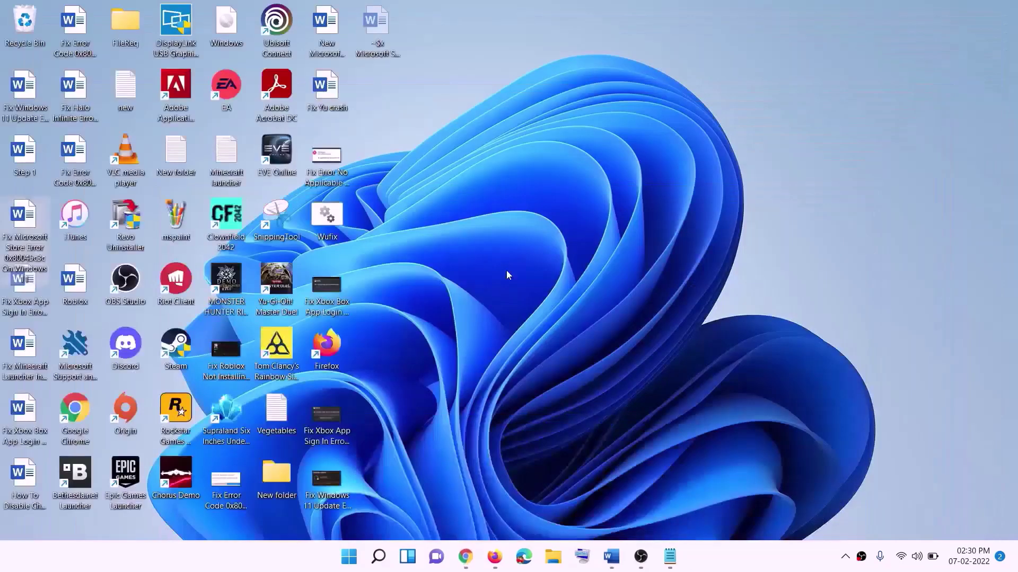
{"action": "left_click_drag", "start_coordinate": [230, 26], "coordinate": [409, 318]}
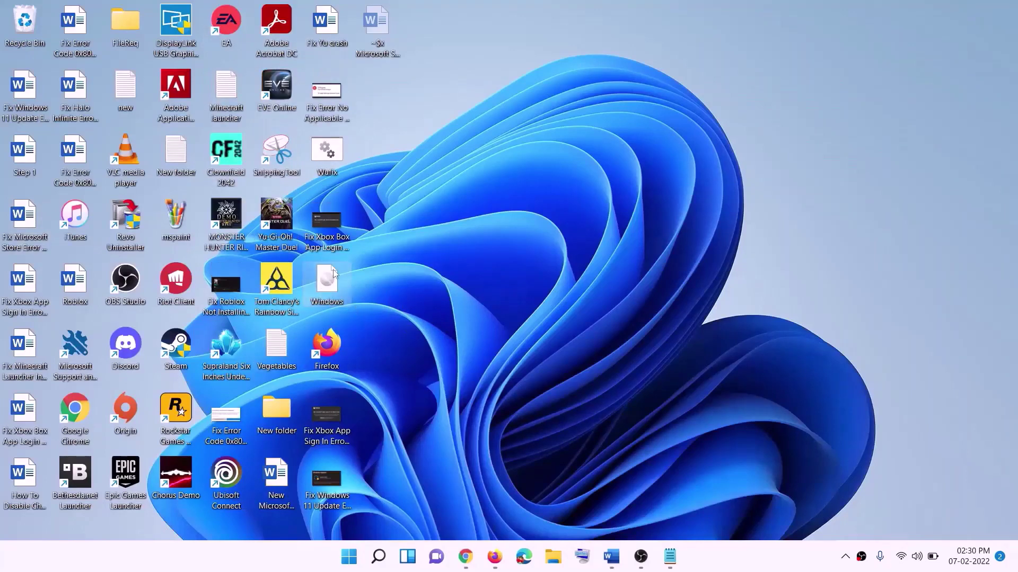
{"action": "double_click", "coordinate": [332, 292]}
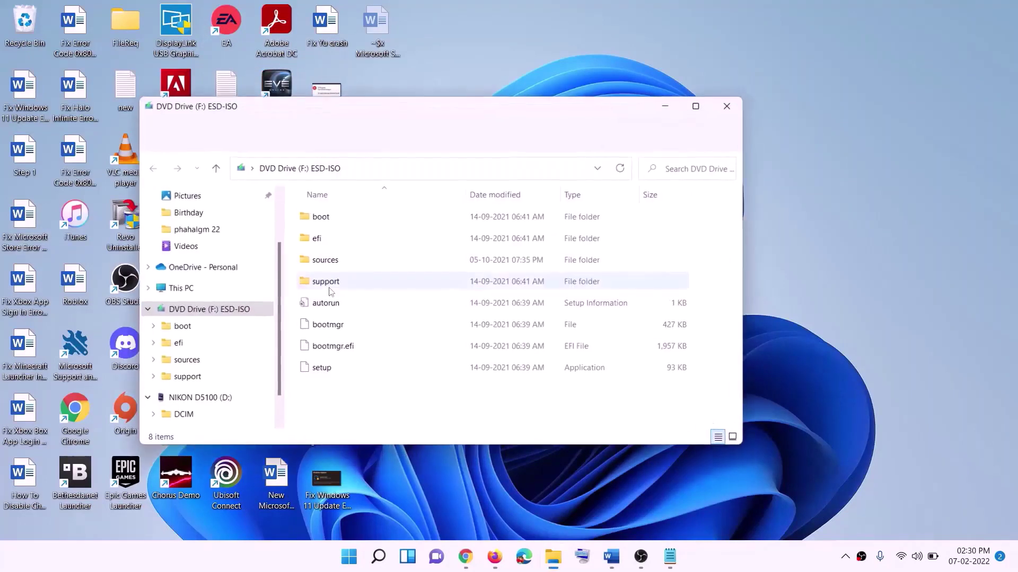
- Launch the setup application from the ESD-ISO drive and continue past the Install Windows 11 page
{"action": "left_click", "coordinate": [322, 371]}
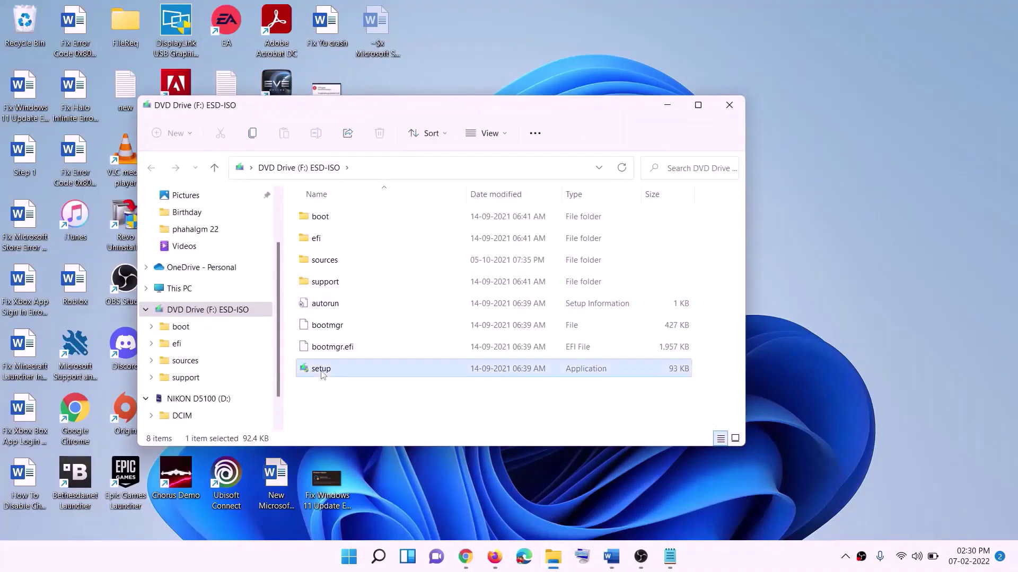
{"action": "double_click", "coordinate": [348, 367]}
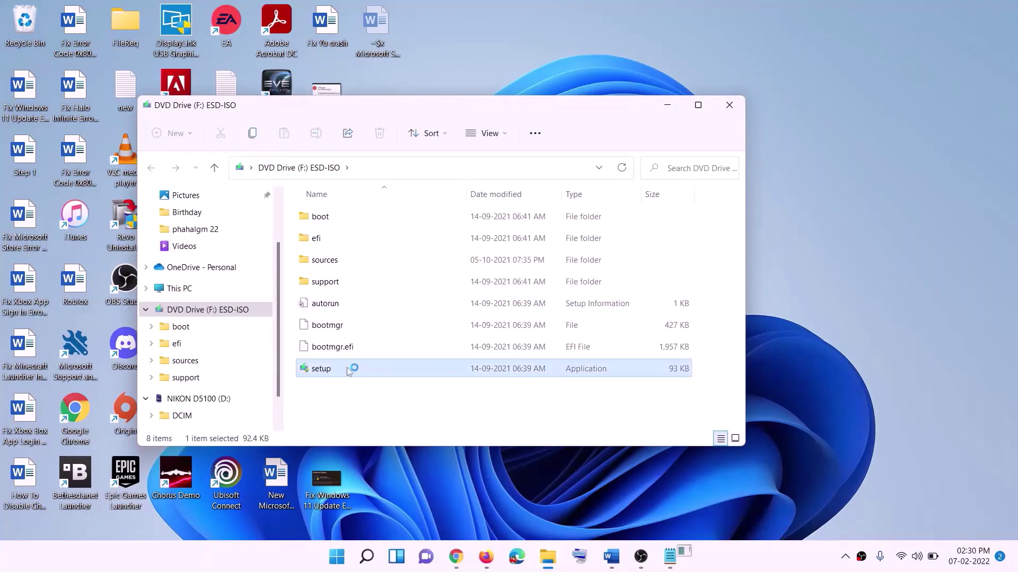
{"action": "left_click", "coordinate": [491, 409]}
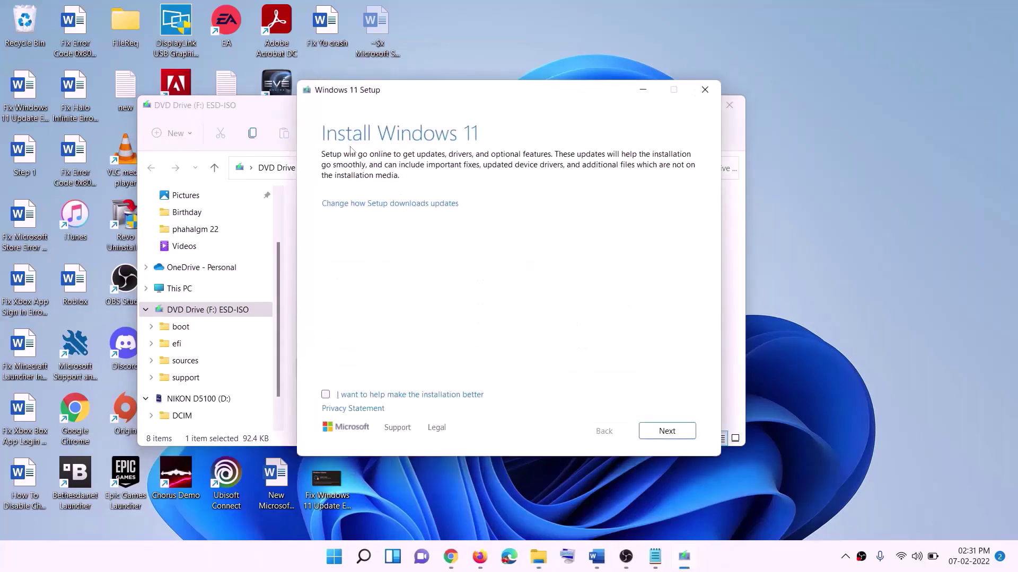
{"action": "left_click", "coordinate": [682, 429]}
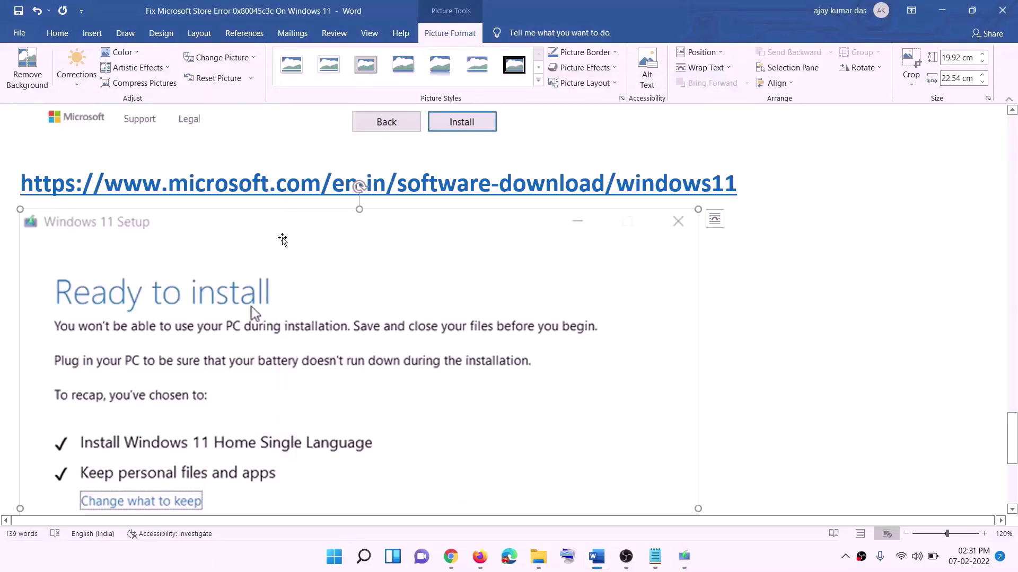
- Review the Ready to install screenshot in the Word document, including what is kept and the Install option
{"action": "scroll", "coordinate": [235, 265], "scroll_direction": "down", "scroll_amount": 2}
{"action": "scroll", "coordinate": [235, 264], "scroll_direction": "down", "scroll_amount": 3}
{"action": "scroll", "coordinate": [282, 192], "scroll_direction": "down", "scroll_amount": 1}
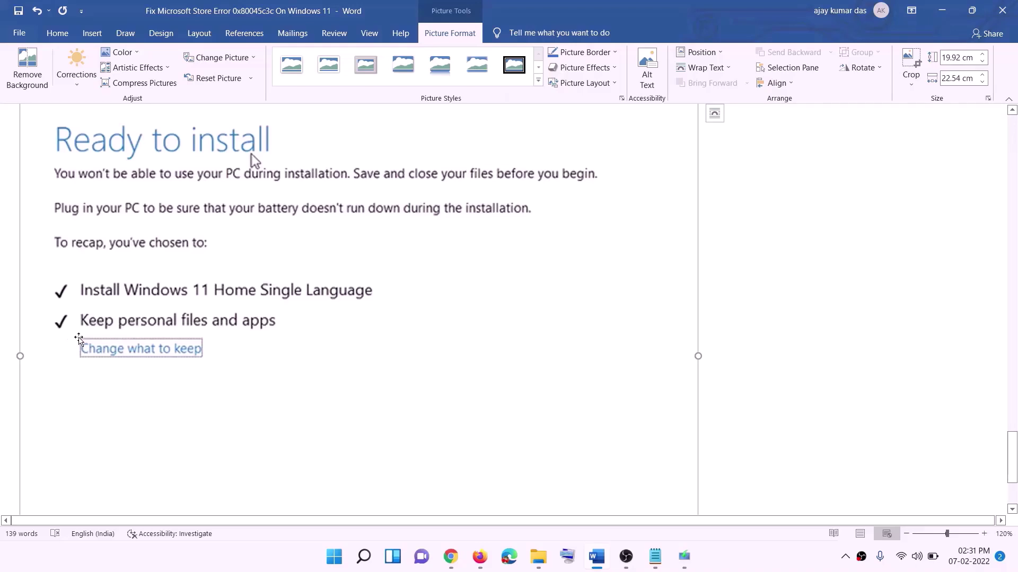
{"action": "scroll", "coordinate": [548, 421], "scroll_direction": "down", "scroll_amount": 4}
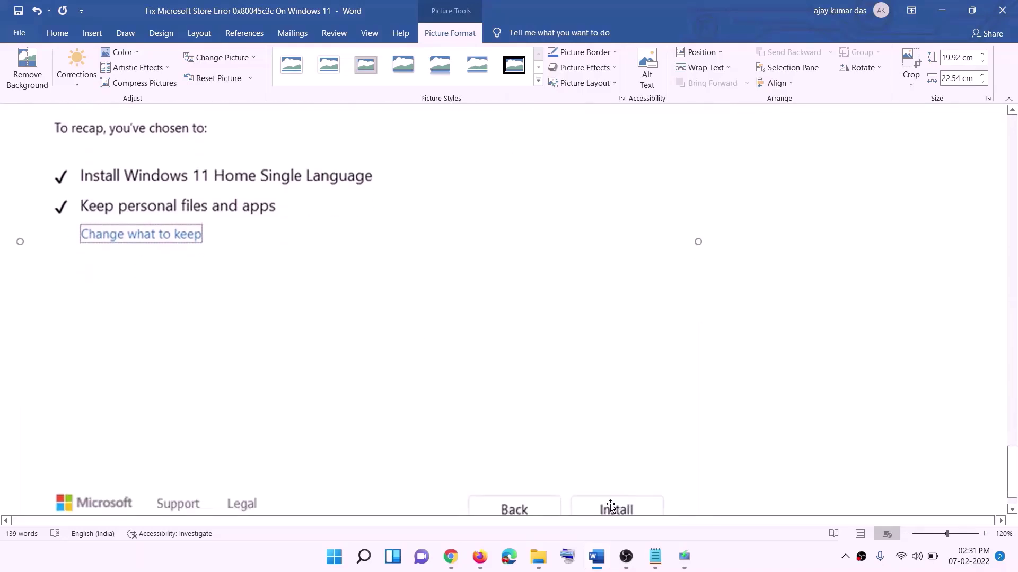
{"action": "scroll", "coordinate": [540, 395], "scroll_direction": "up", "scroll_amount": 9}
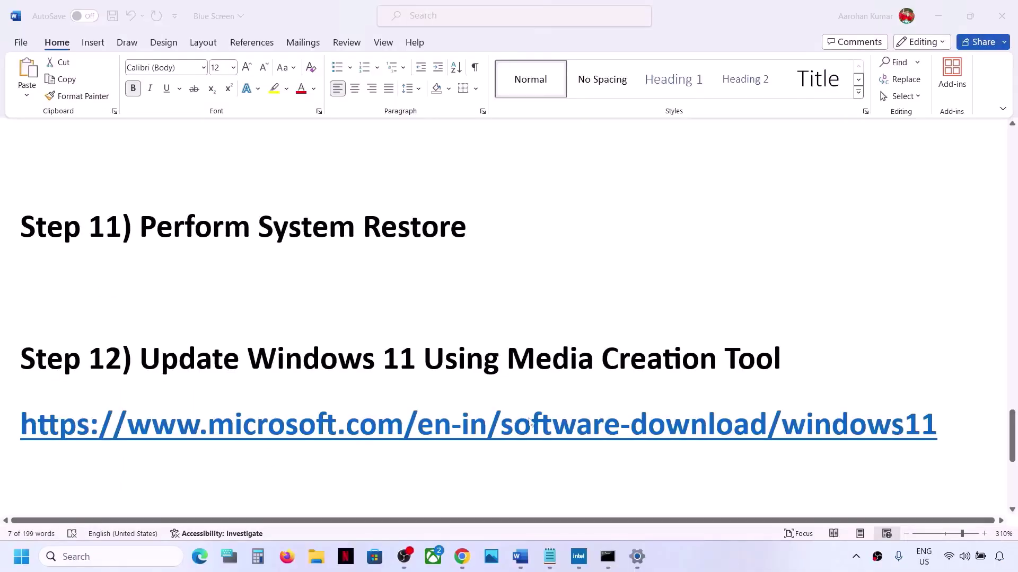
- Go to Step 13 in the Blue Screen note and highlight its heading on clean installation using a USB flash drive
{"action": "scroll", "coordinate": [529, 423], "scroll_direction": "down", "scroll_amount": 10}
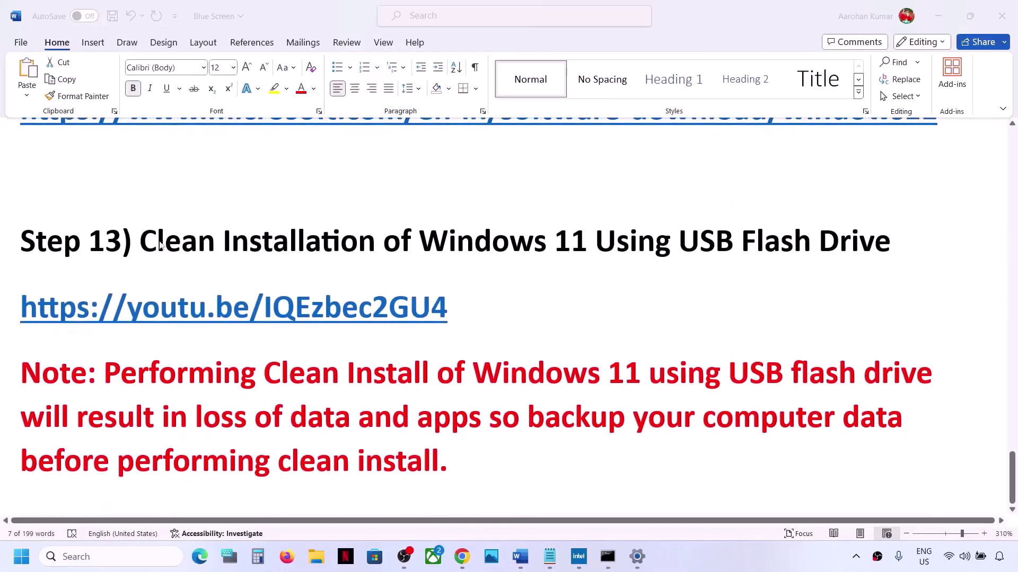
{"action": "left_click", "coordinate": [139, 246]}
{"action": "left_click_drag", "start_coordinate": [144, 244], "coordinate": [899, 247]}
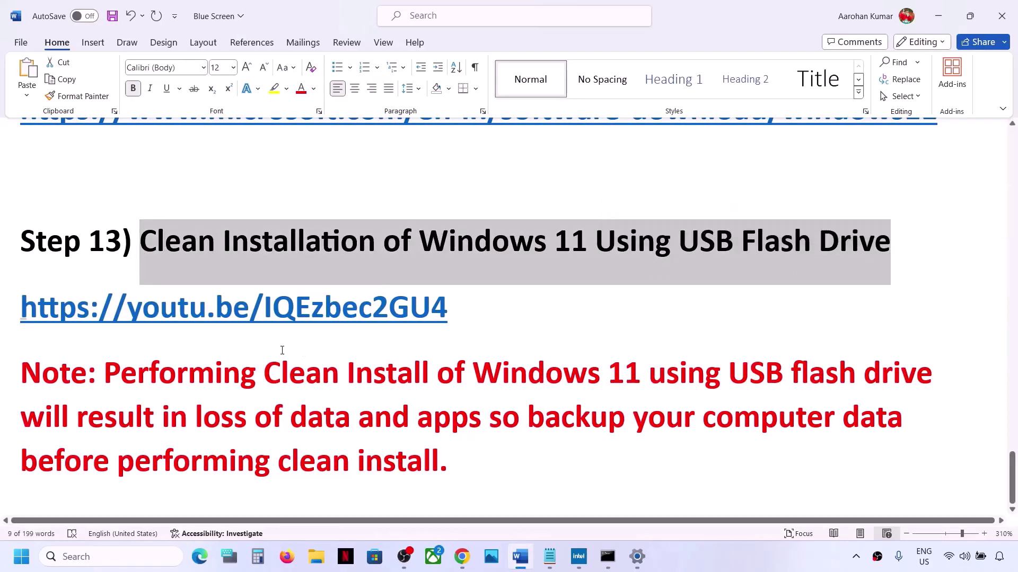